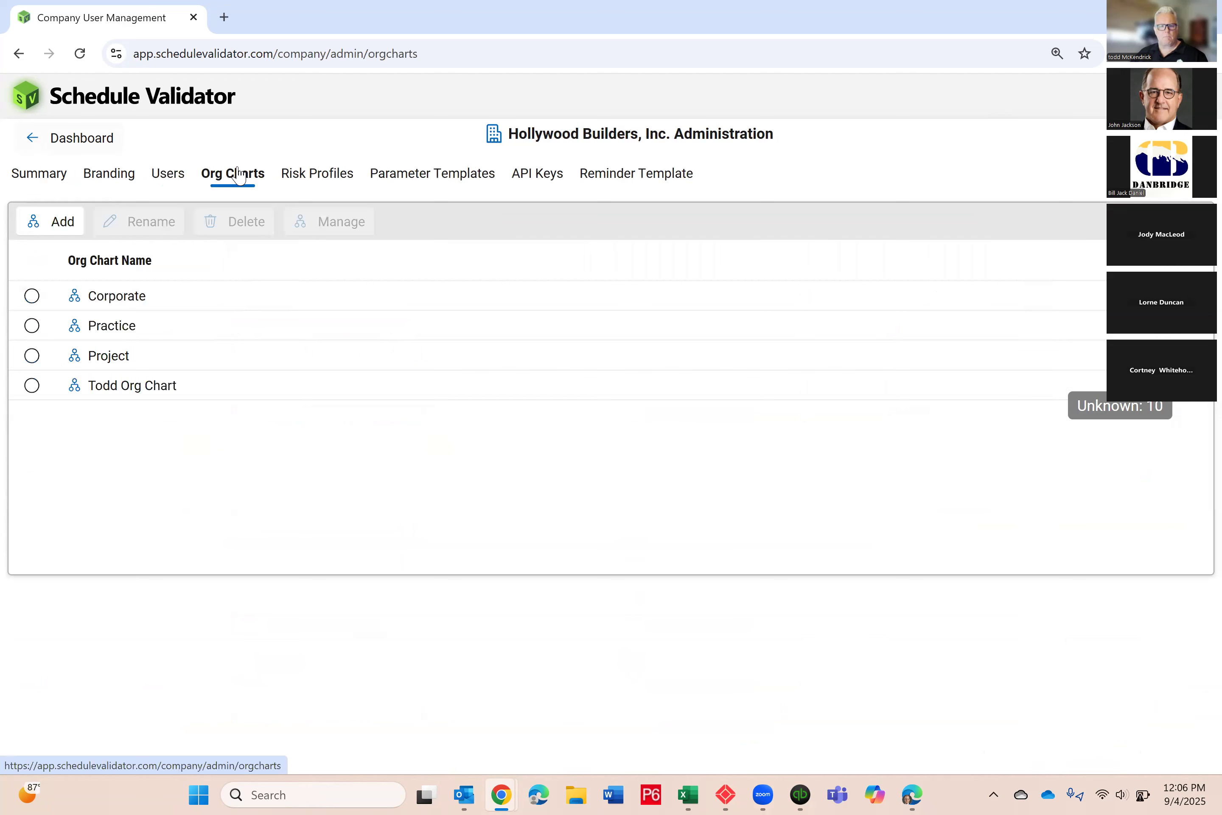
- Create a new org chart named Operations
{"action": "left_click", "coordinate": [116, 299]}
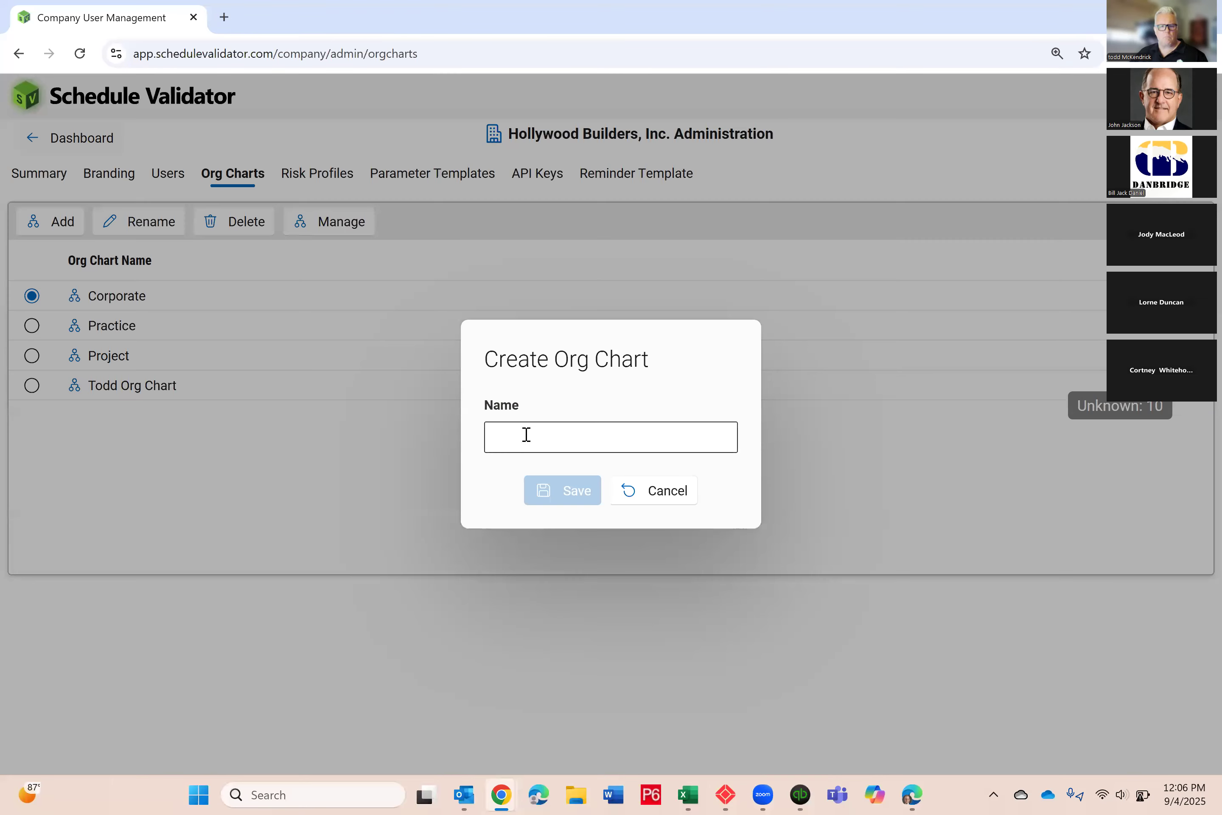
{"action": "left_click", "coordinate": [526, 434]}
{"action": "type", "text": "Operations"}
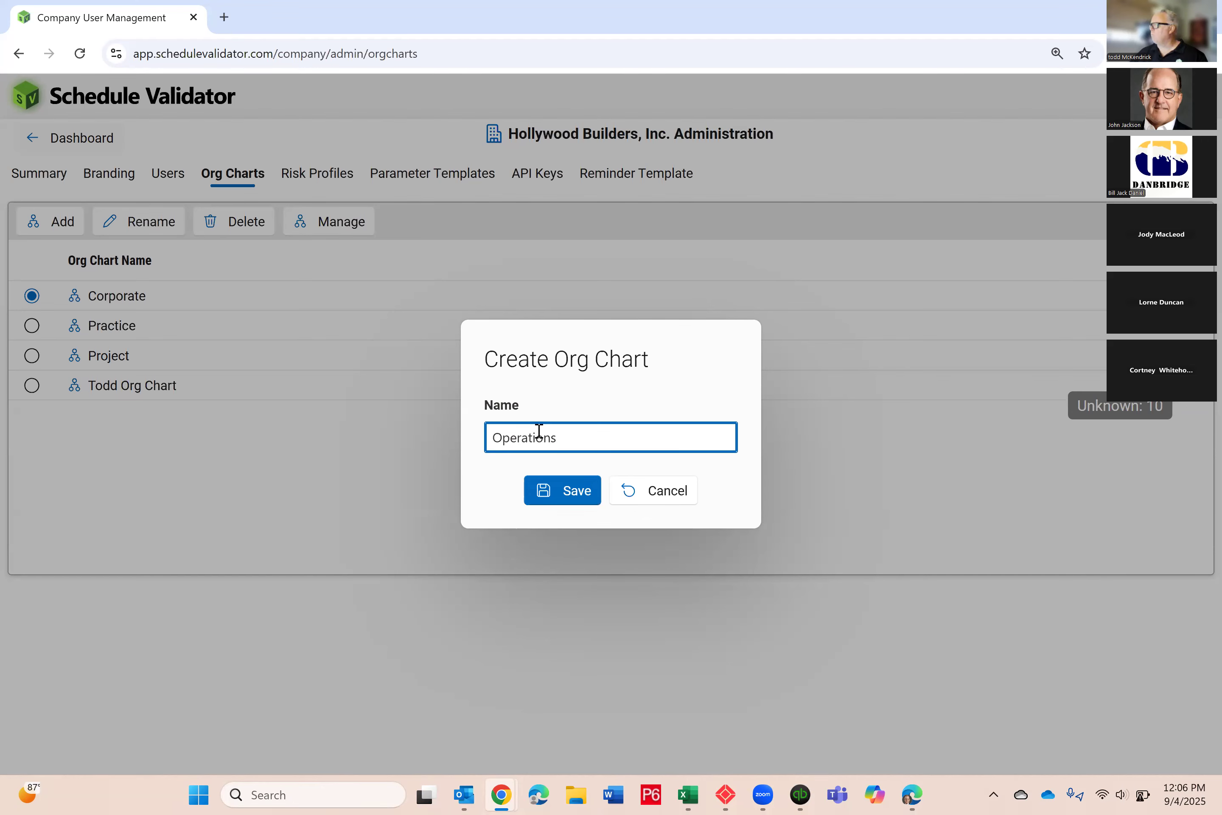
{"action": "left_click", "coordinate": [564, 503]}
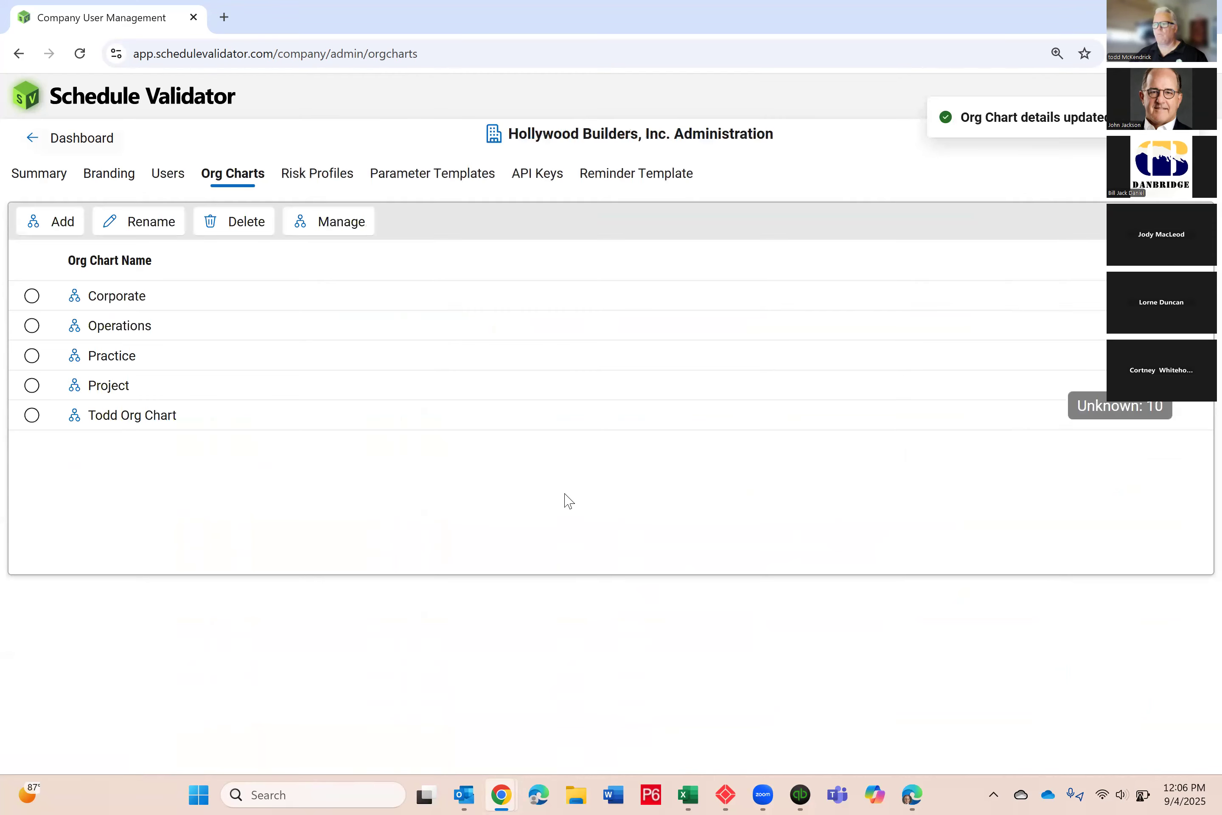
- Open the Operations org chart for management and add a Westcoast group with the Region icon under the Operations node
{"action": "left_click", "coordinate": [122, 325]}
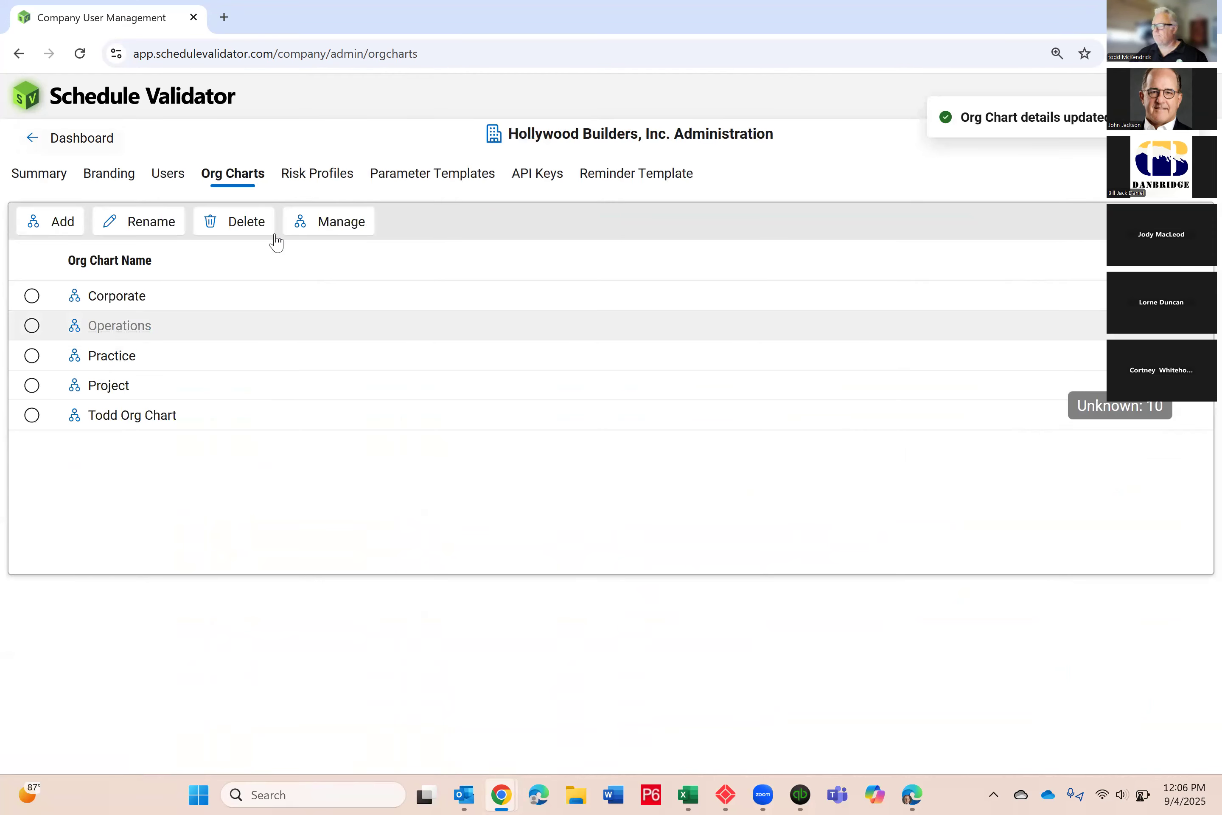
{"action": "left_click", "coordinate": [321, 221]}
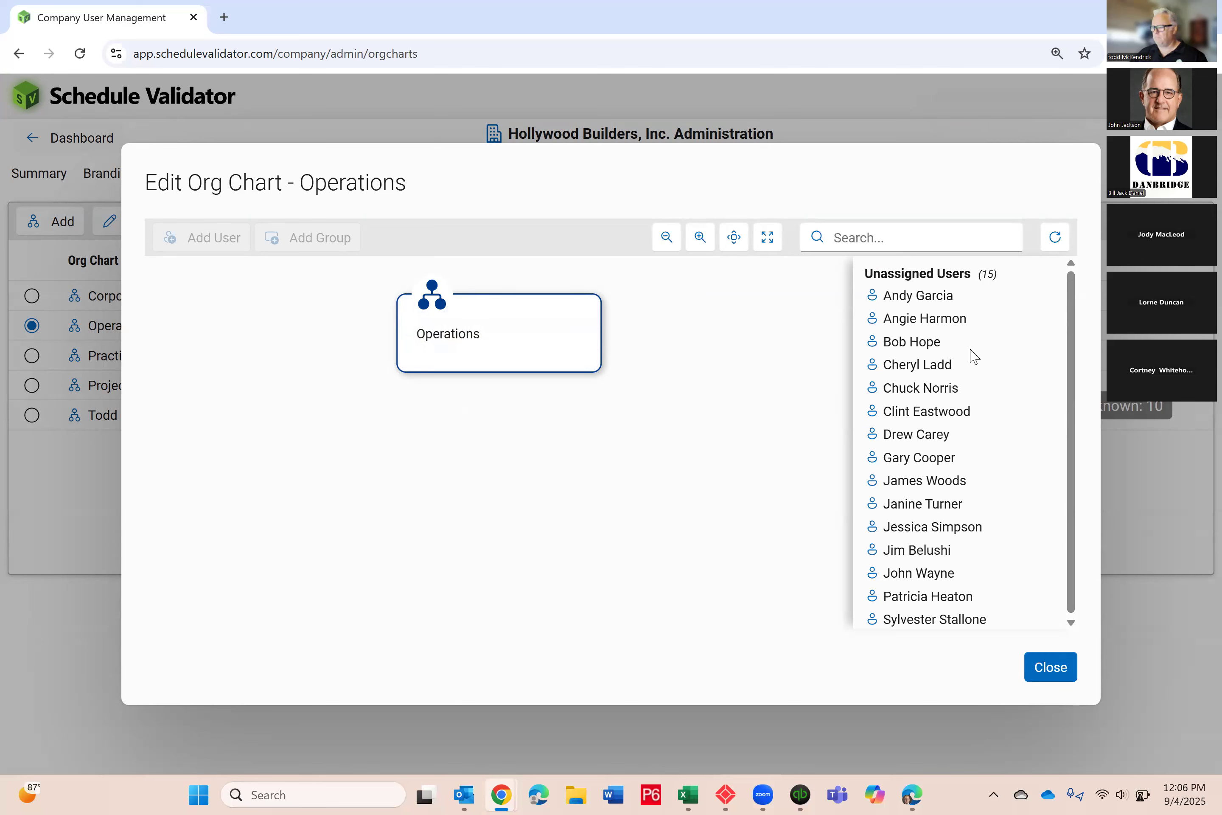
{"action": "left_click", "coordinate": [547, 330]}
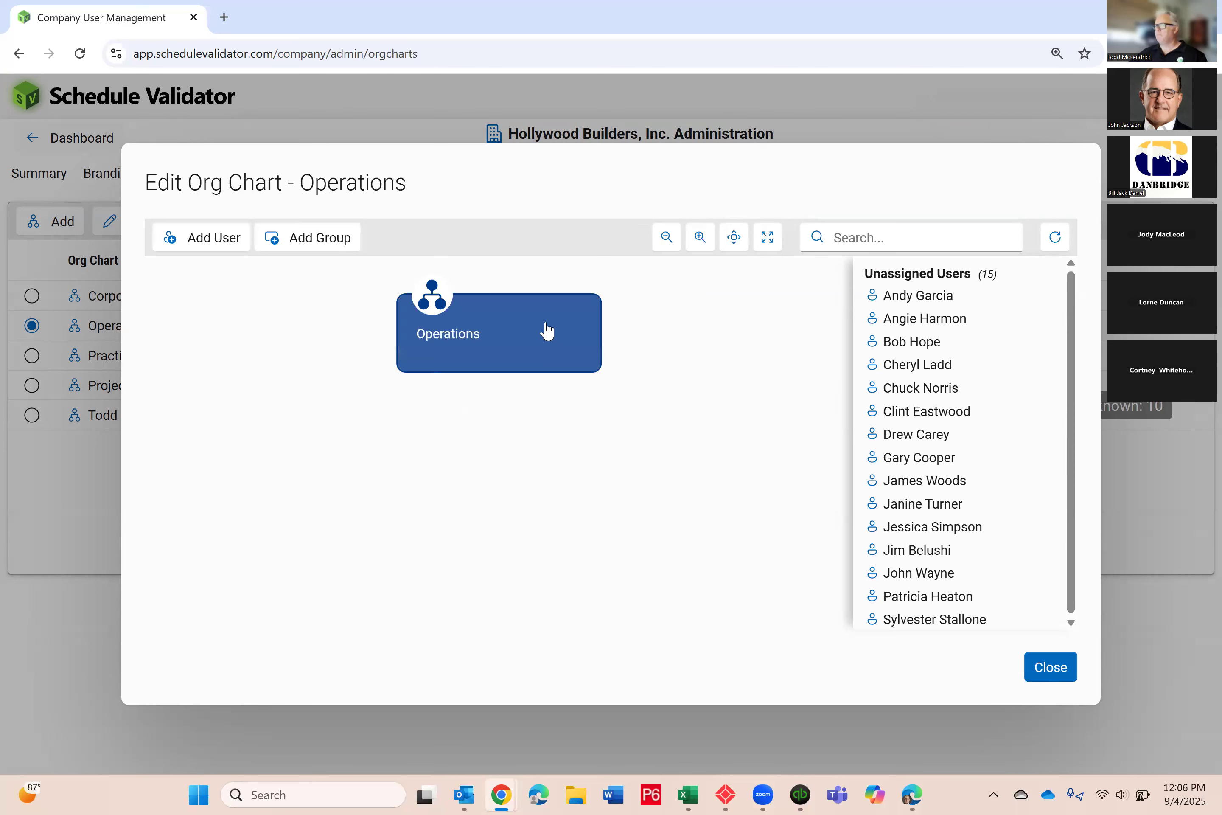
{"action": "left_click", "coordinate": [313, 240]}
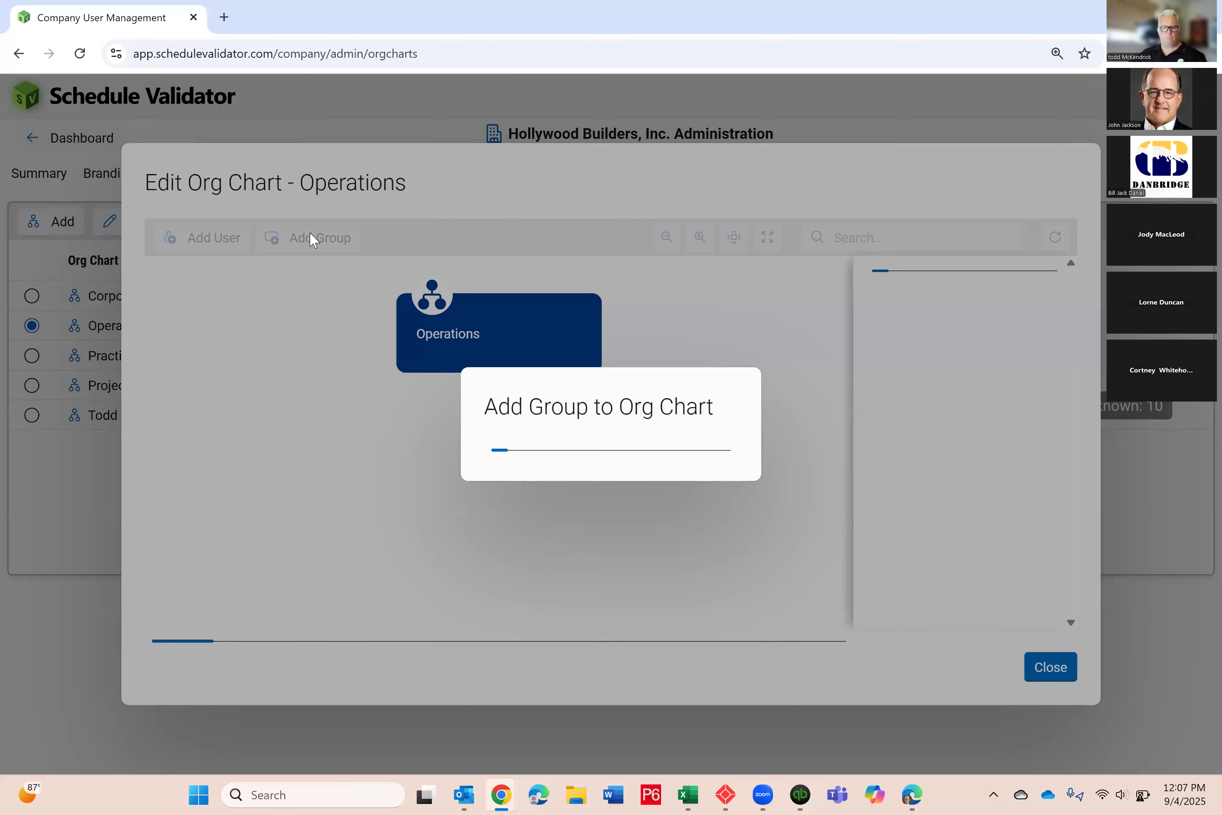
{"action": "left_click", "coordinate": [521, 403]}
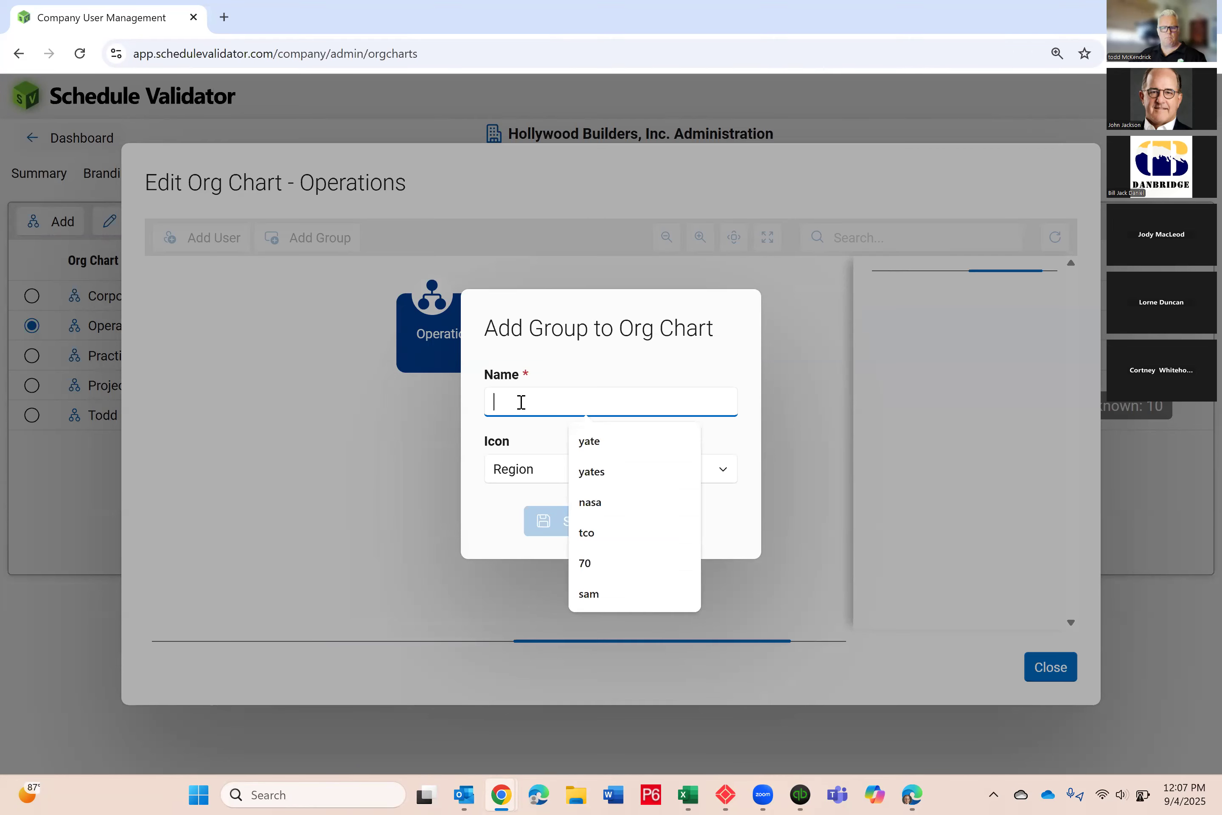
{"action": "type", "text": "Westcoast"}
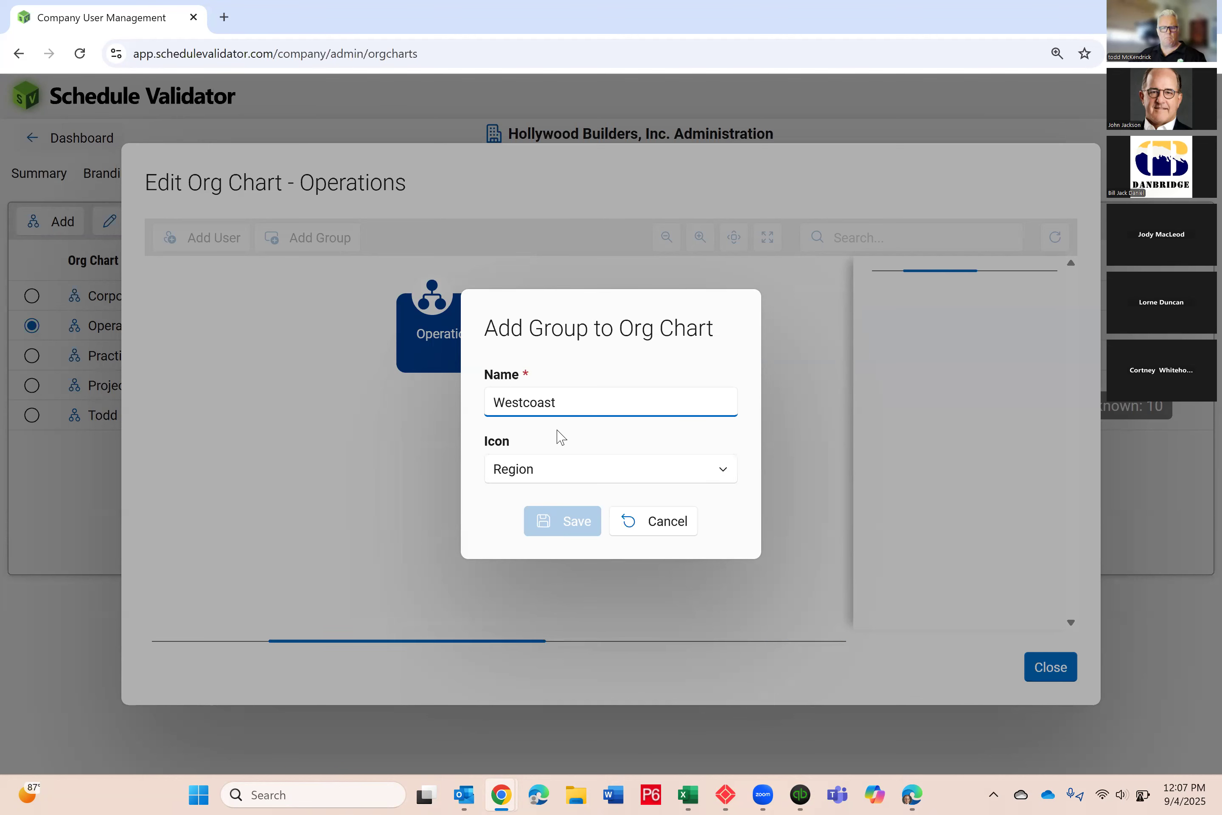
{"action": "key", "text": "Tab"}
{"action": "left_click", "coordinate": [569, 522]}
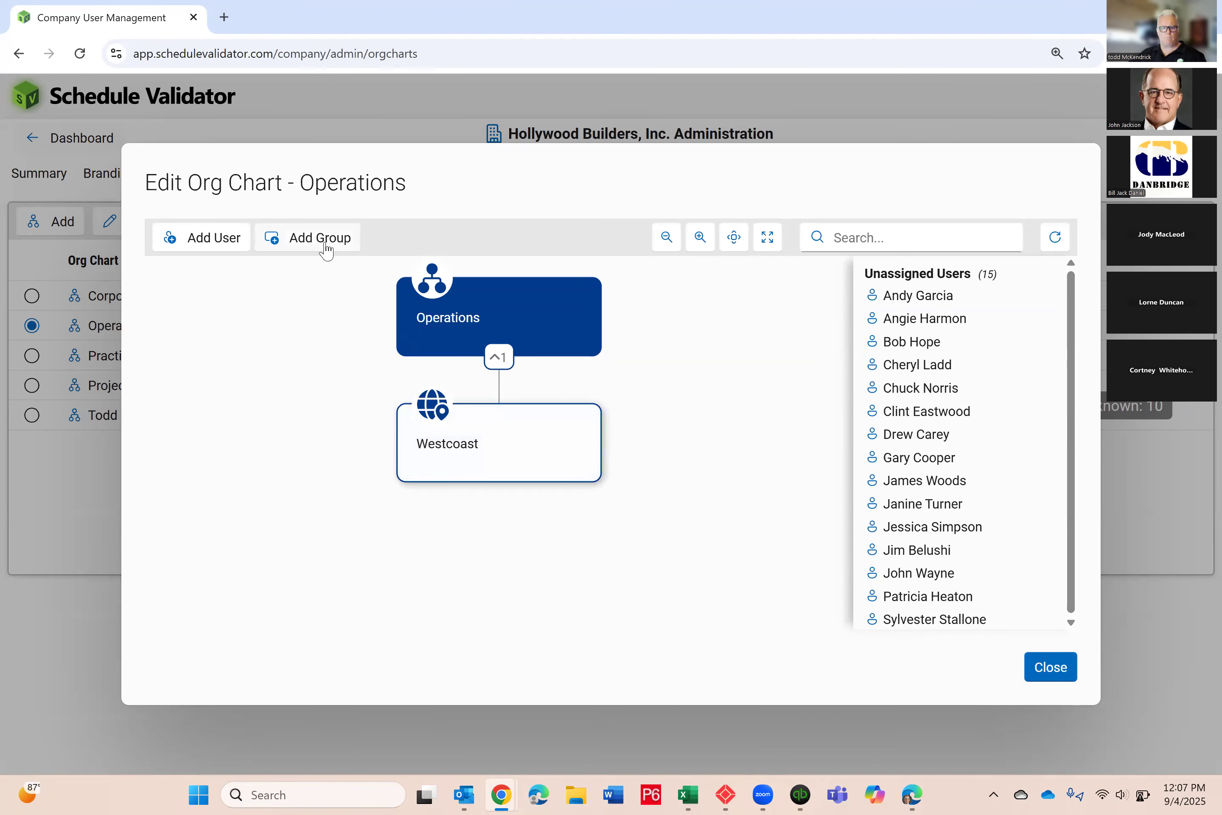
- Add a group named Central with the Region icon under the Operations node
{"action": "left_click", "coordinate": [315, 240]}
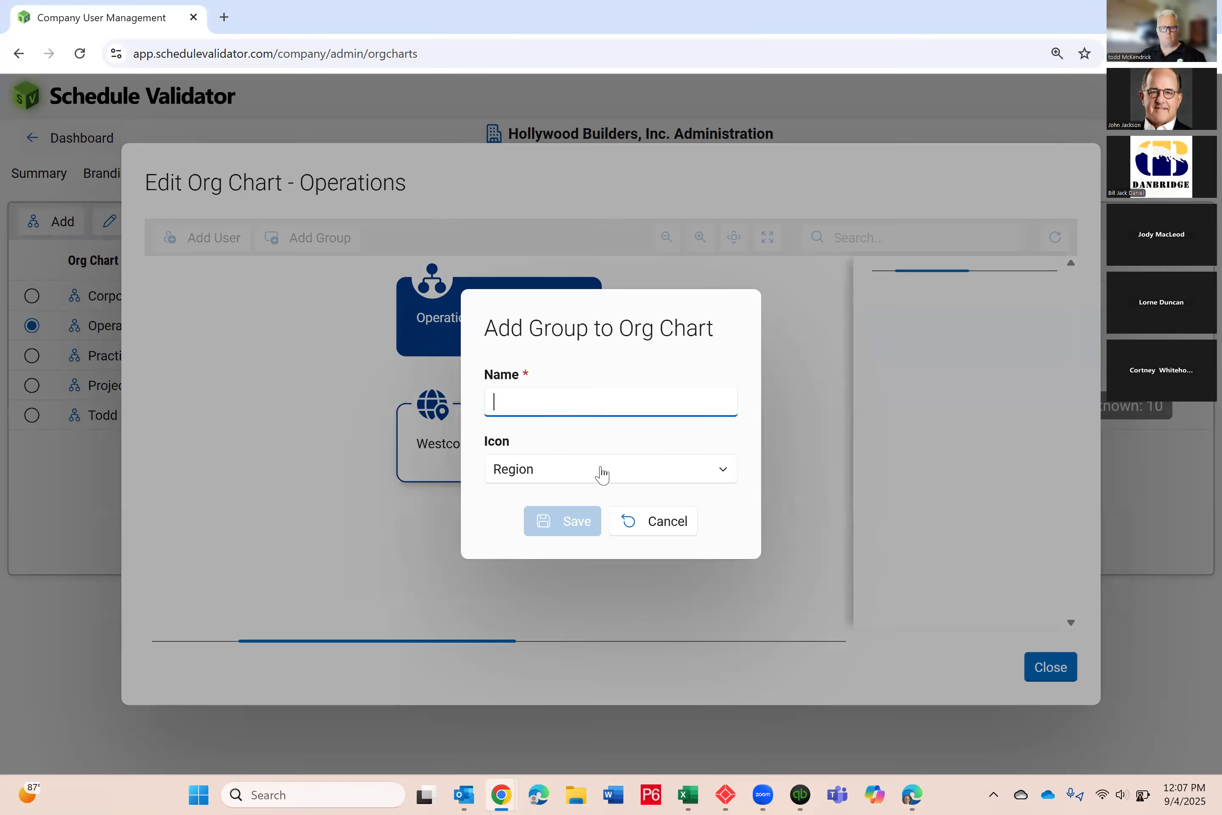
{"action": "left_click", "coordinate": [550, 404]}
{"action": "type", "text": "Central"}
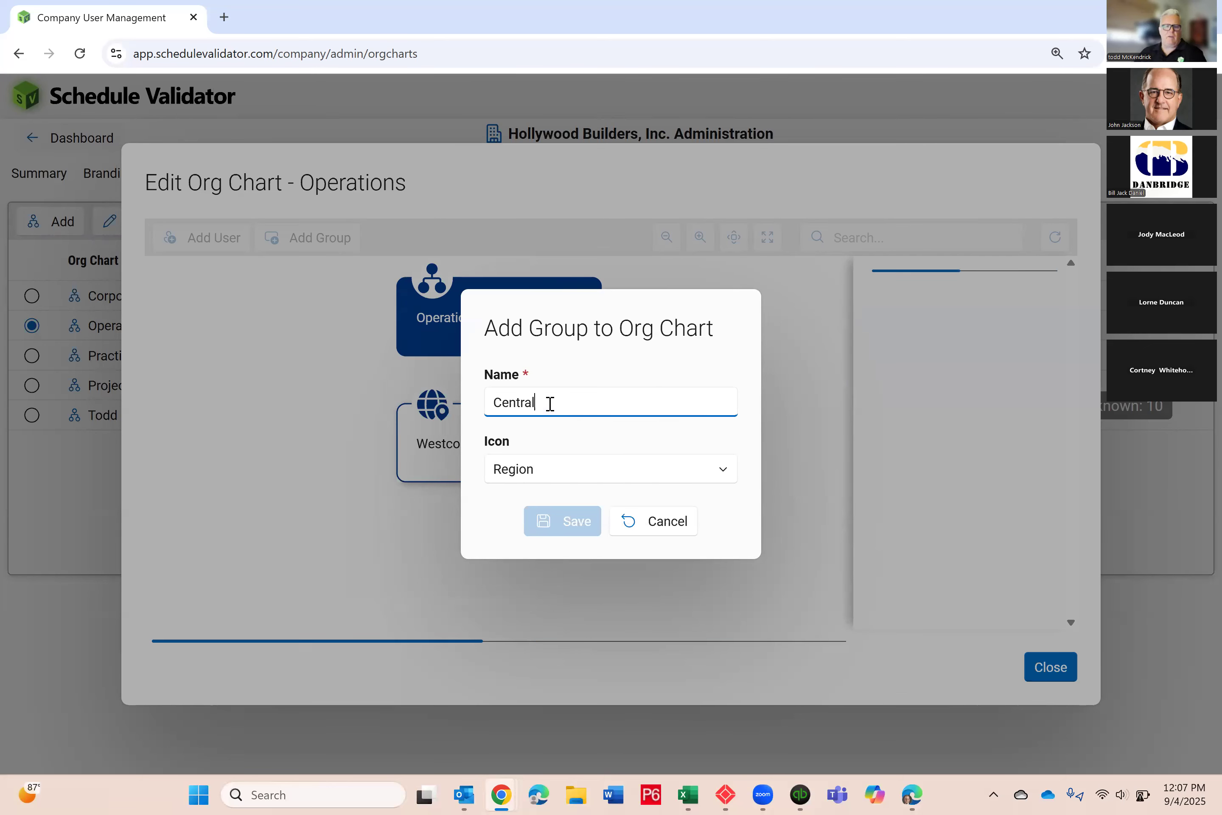
{"action": "key", "text": "Tab"}
{"action": "left_click", "coordinate": [563, 527]}
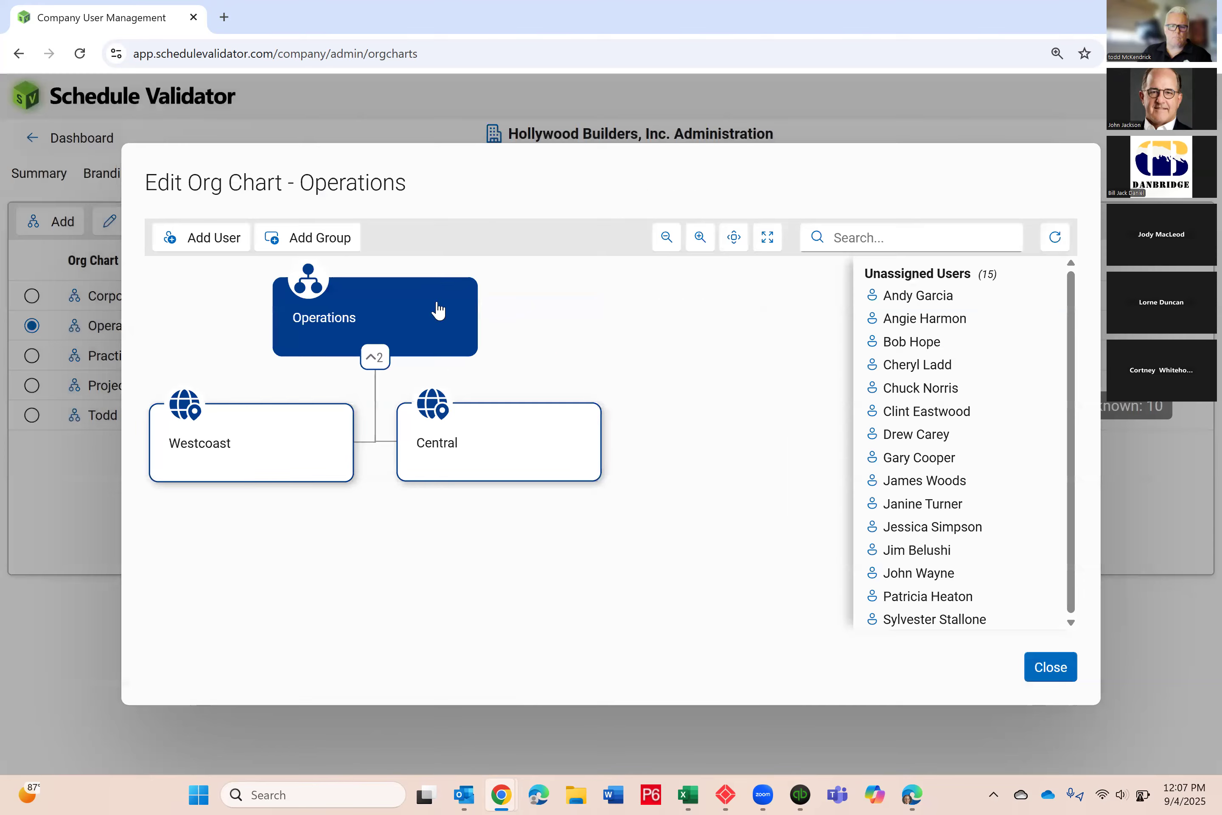
- Add a group named Eastcoast with the Region icon under the Operations node
{"action": "left_click", "coordinate": [321, 236]}
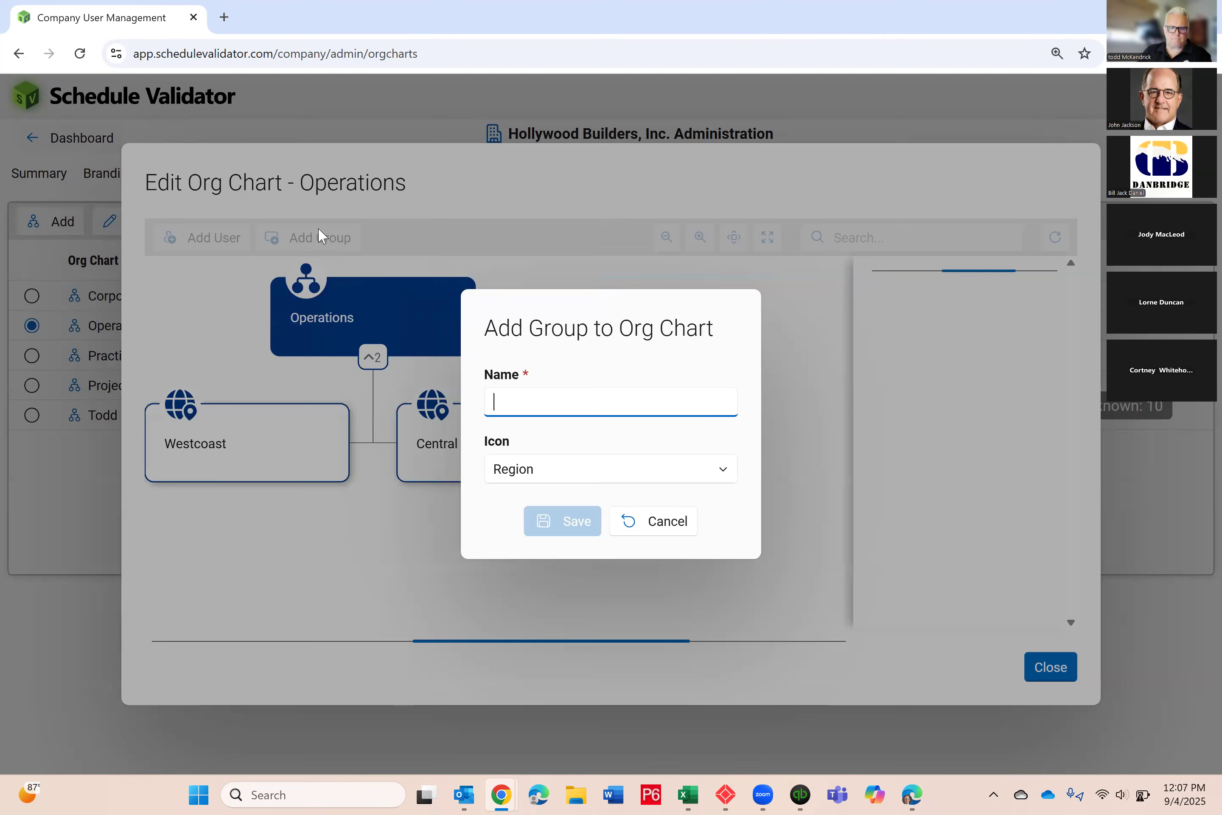
{"action": "type", "text": "E"}
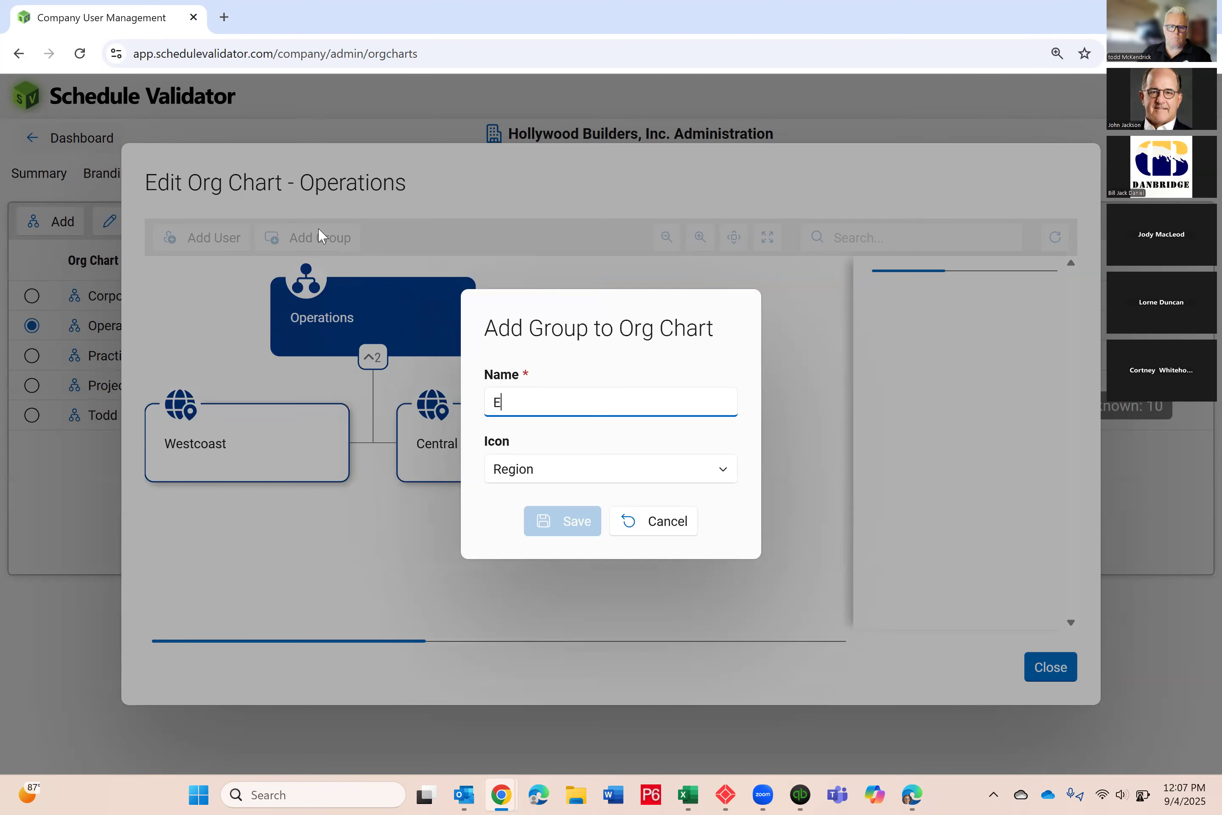
{"action": "type", "text": "astcoast"}
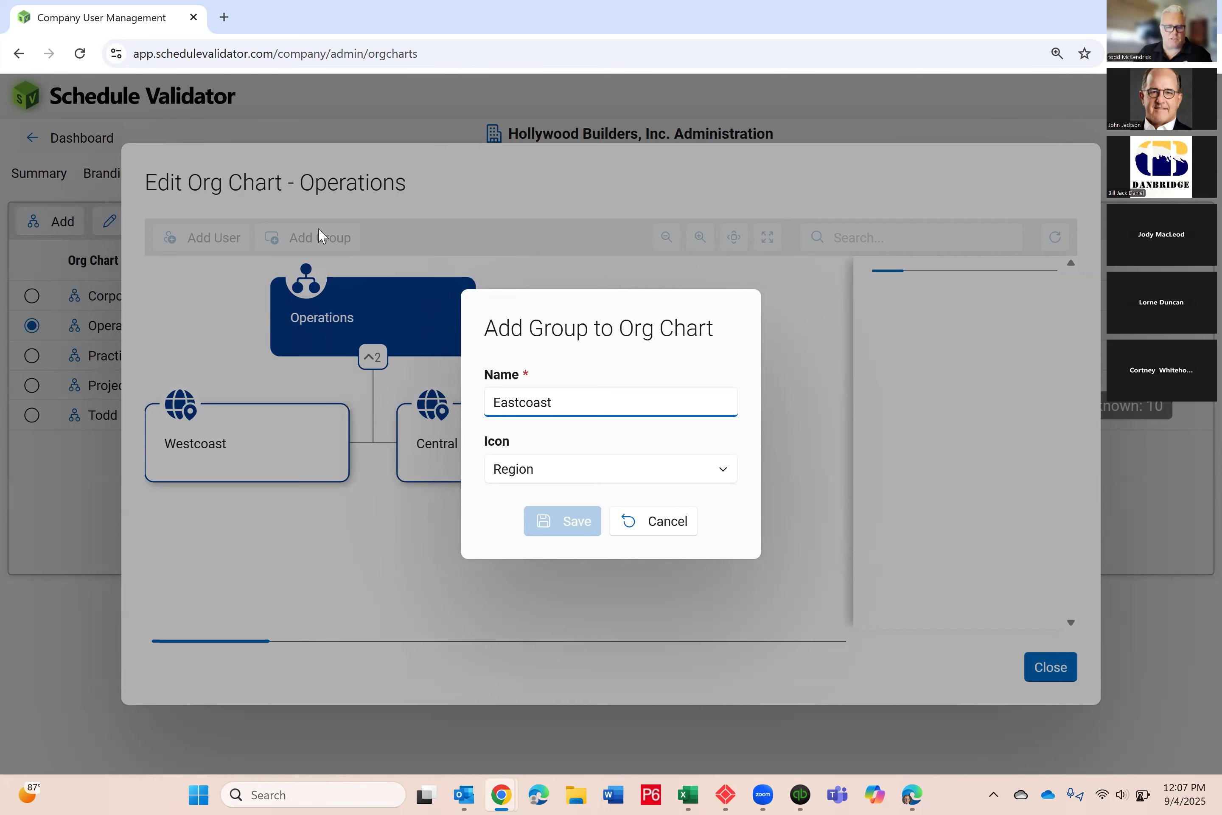
{"action": "key", "text": "Tab"}
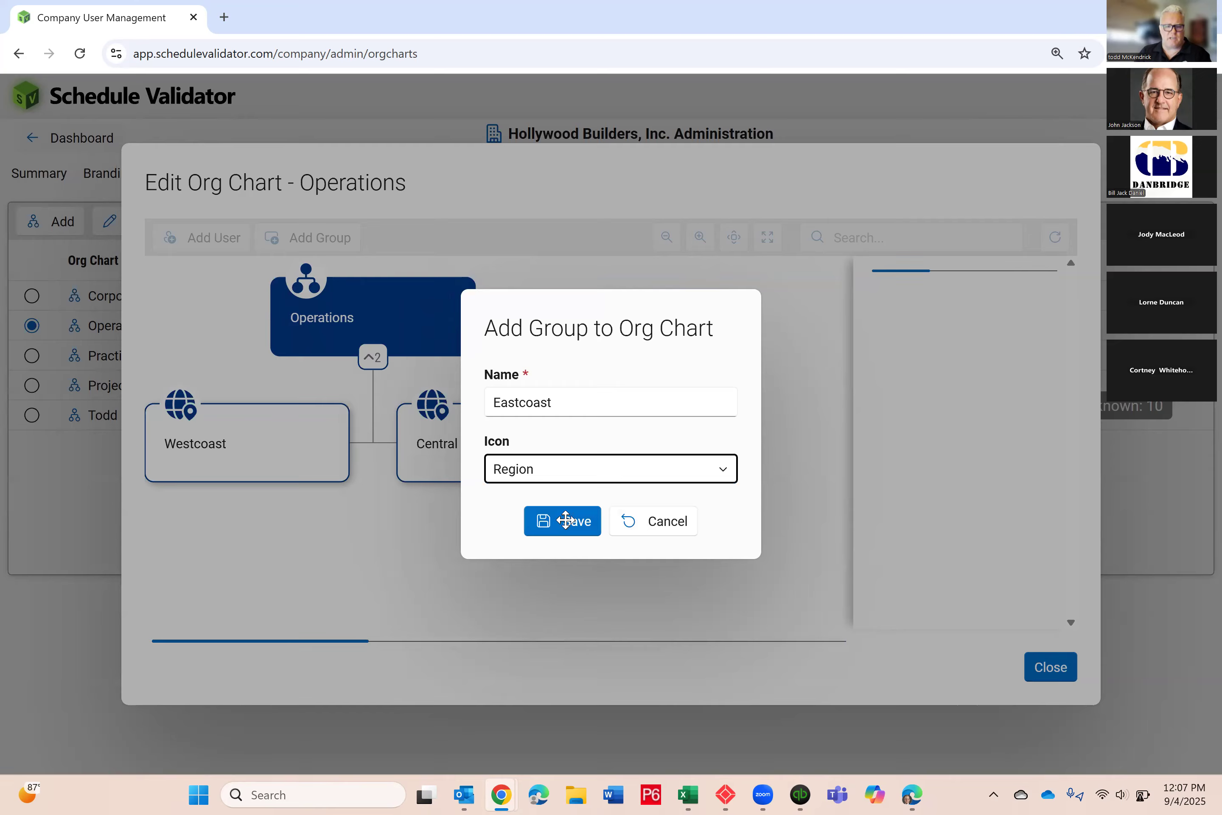
{"action": "left_click", "coordinate": [567, 523]}
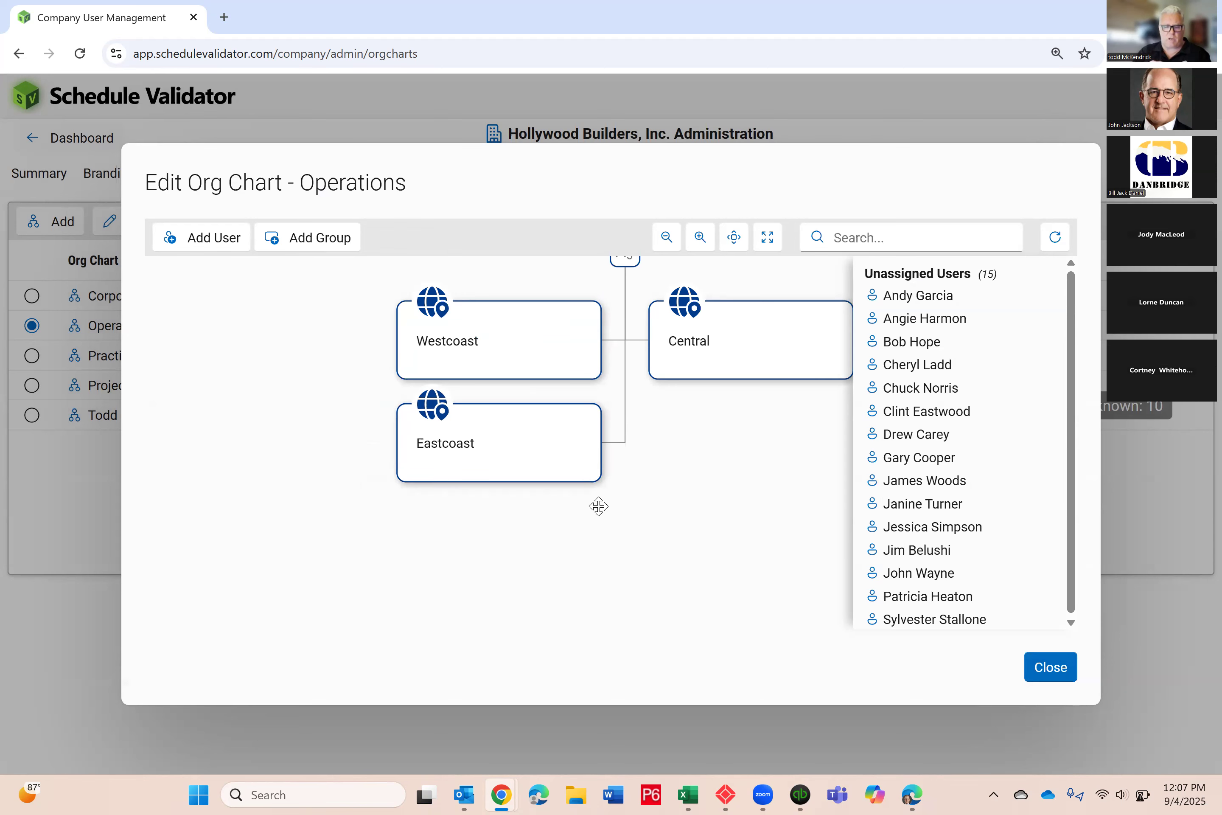
- Add the user Clint Eastwood as a child of the Operations node
{"action": "scroll", "coordinate": [665, 476], "scroll_direction": "down", "scroll_amount": 1}
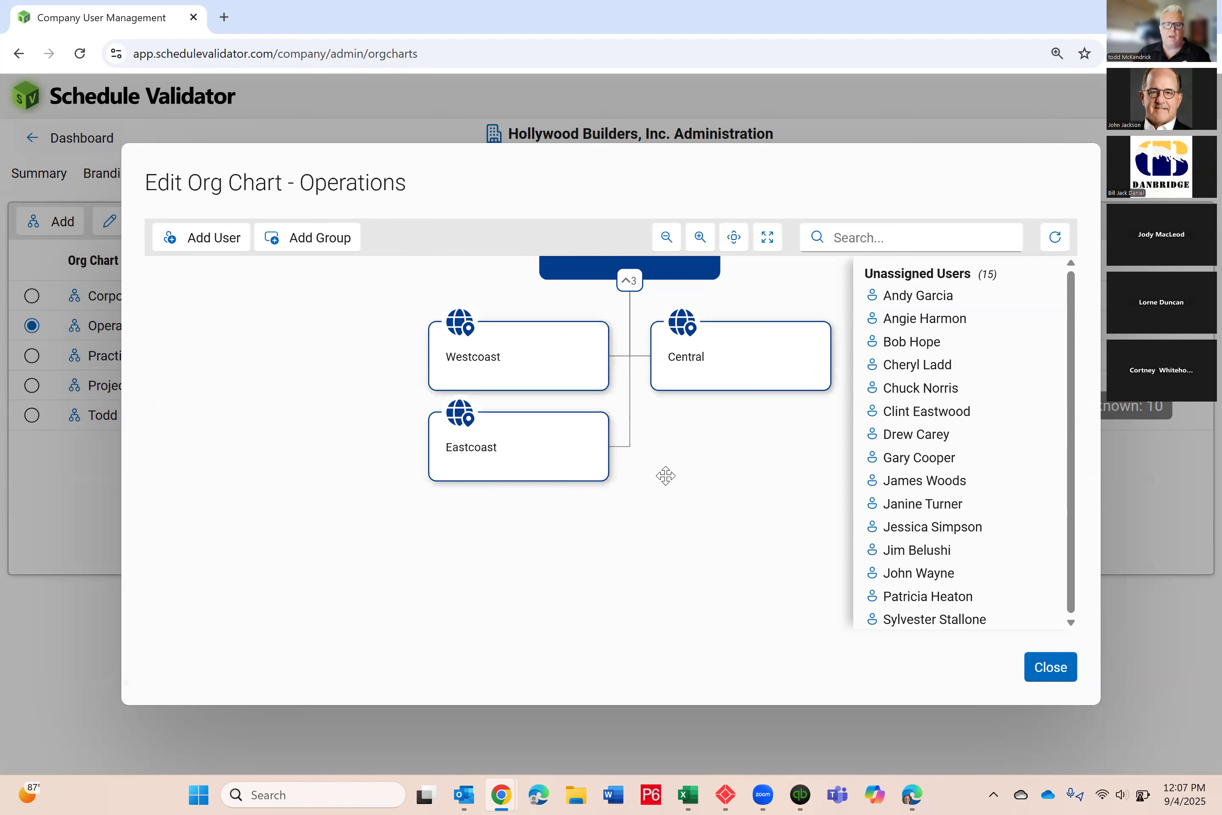
{"action": "scroll", "coordinate": [666, 476], "scroll_direction": "down", "scroll_amount": 1}
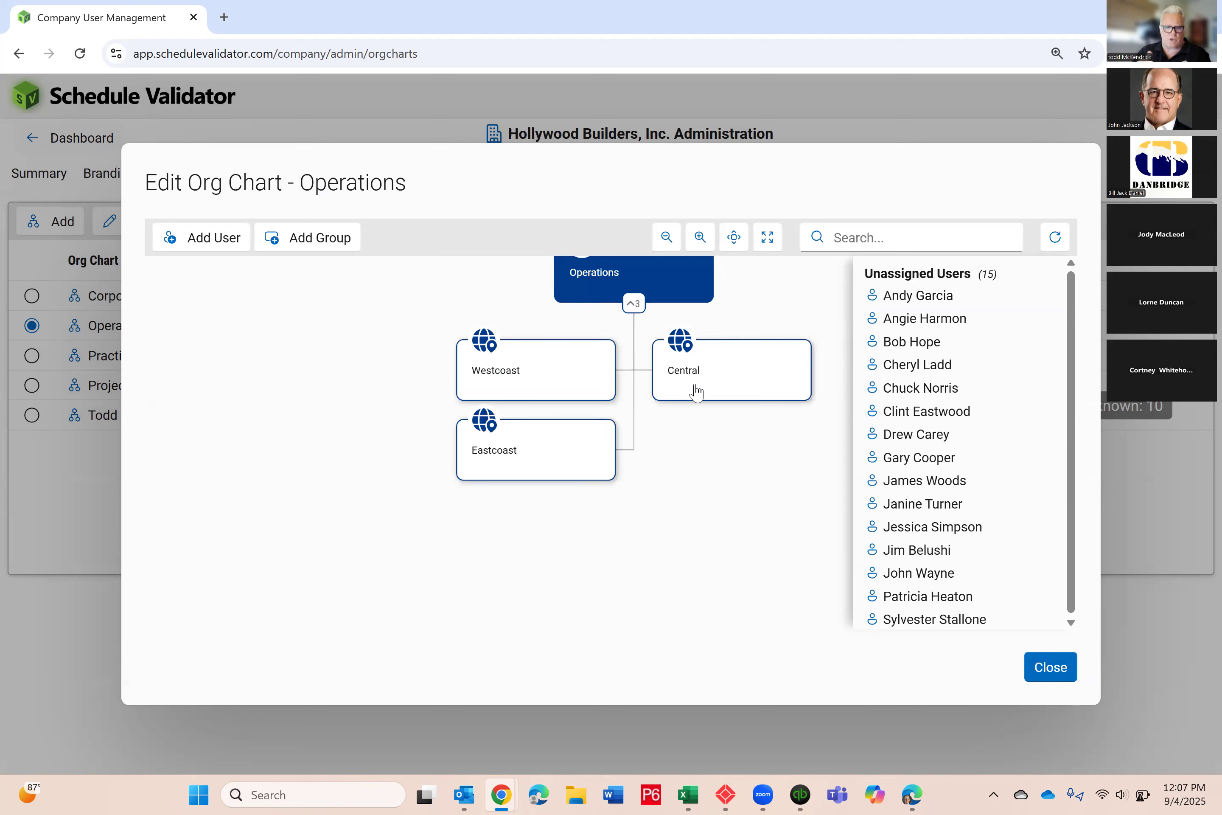
{"action": "left_click", "coordinate": [514, 388]}
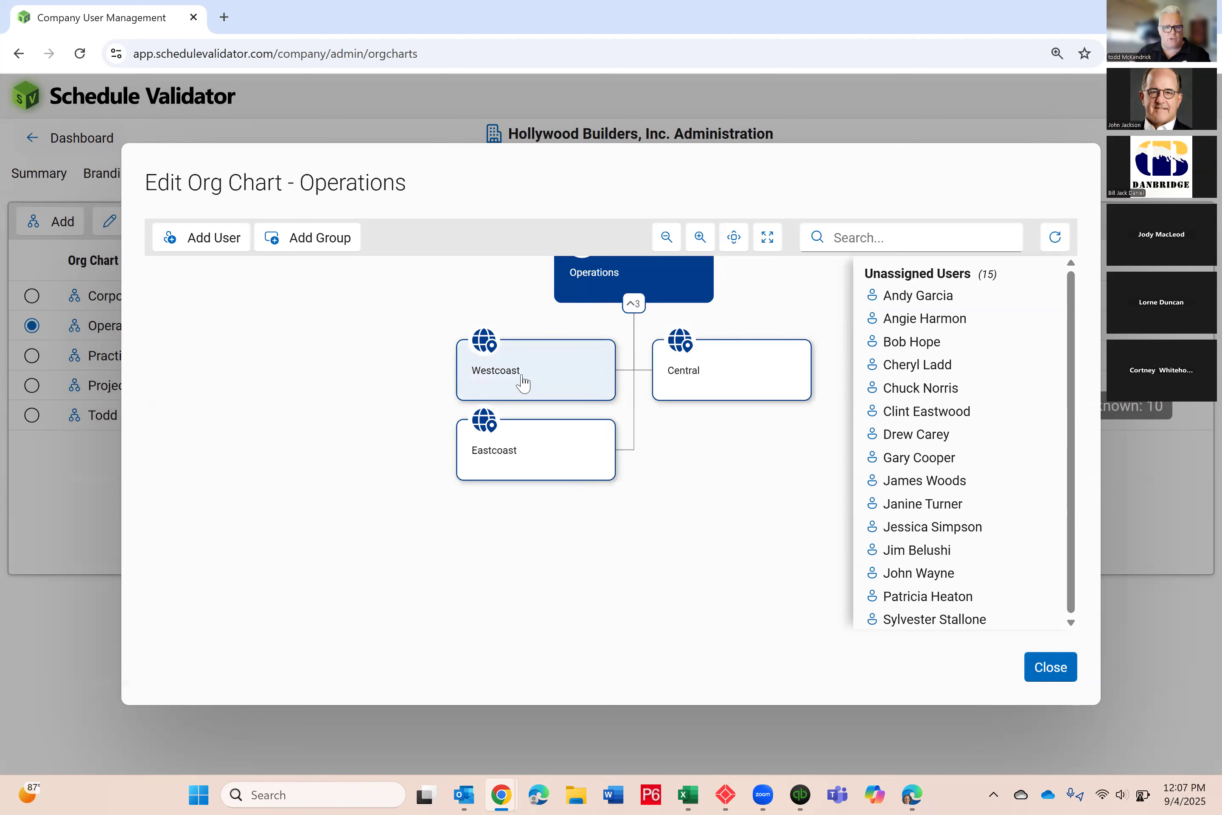
{"action": "left_click", "coordinate": [629, 281]}
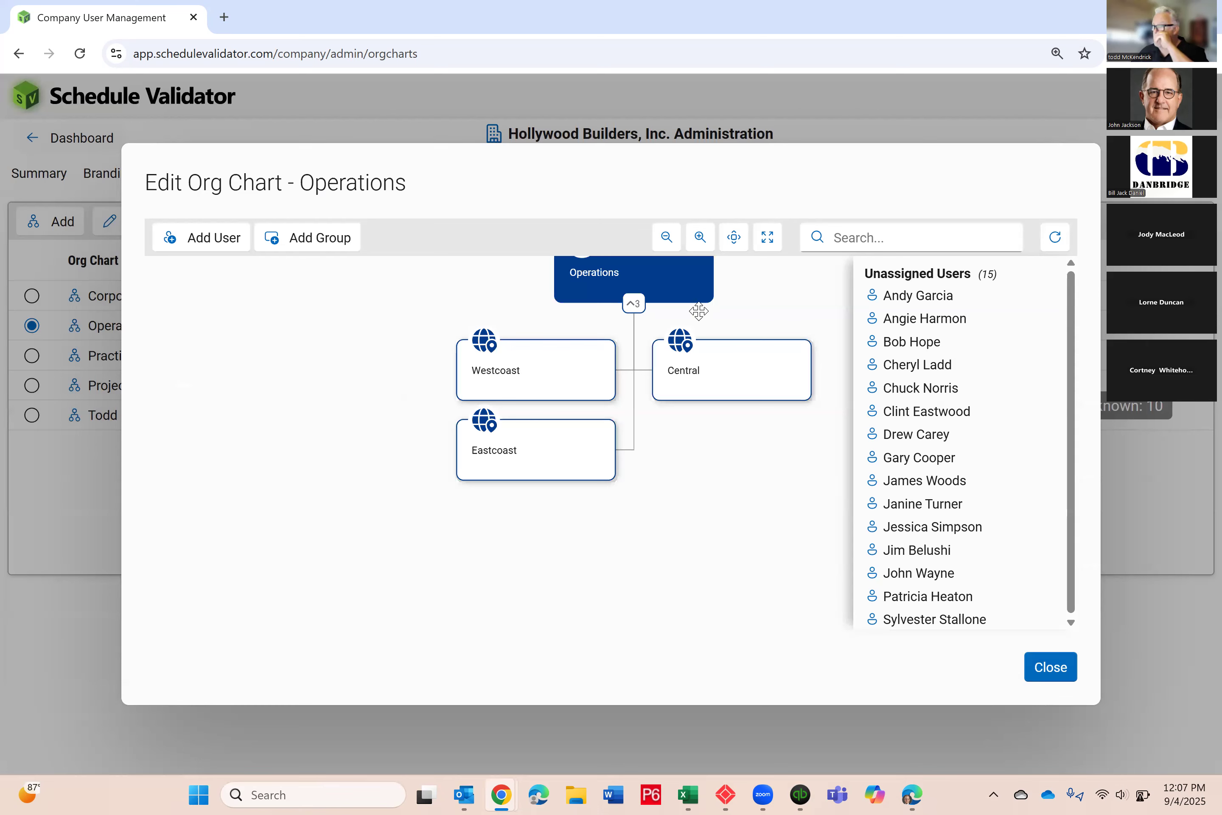
{"action": "left_click", "coordinate": [205, 241]}
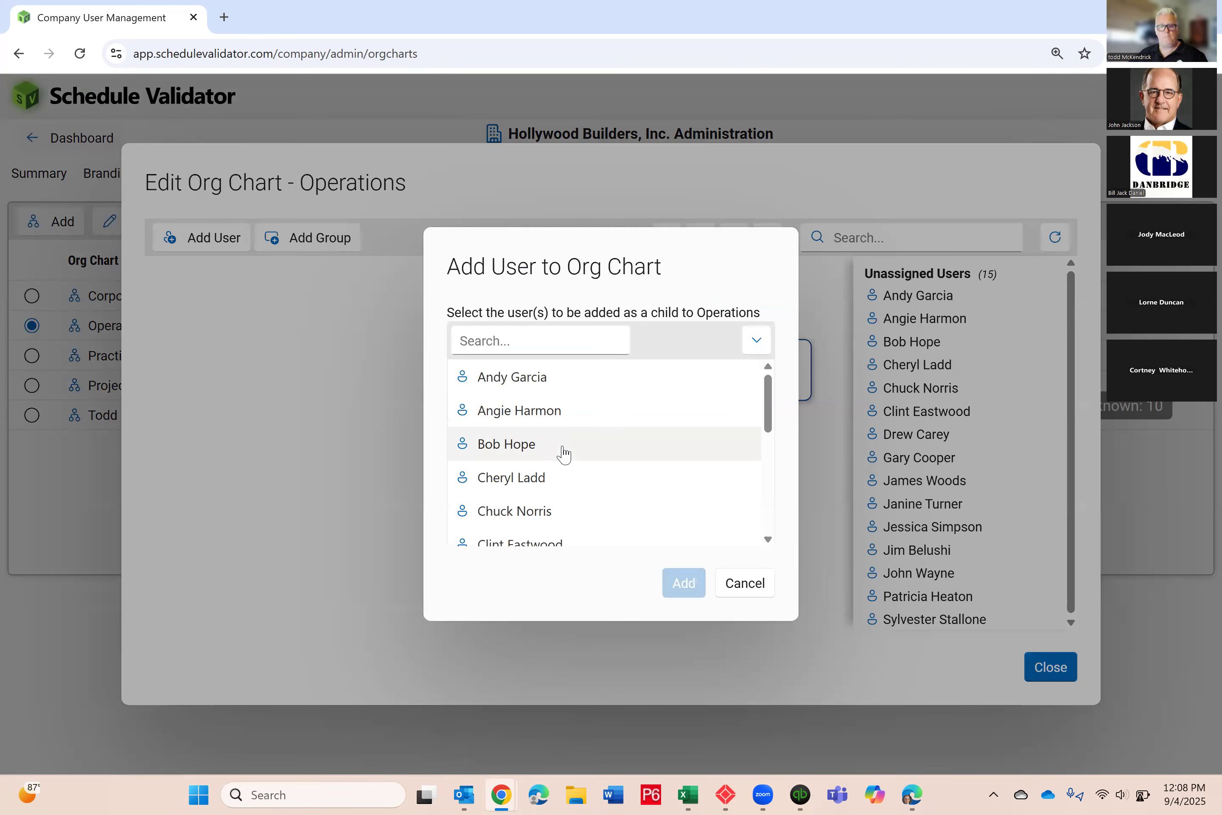
{"action": "scroll", "coordinate": [560, 453], "scroll_direction": "down", "scroll_amount": 2}
{"action": "left_click", "coordinate": [532, 463]}
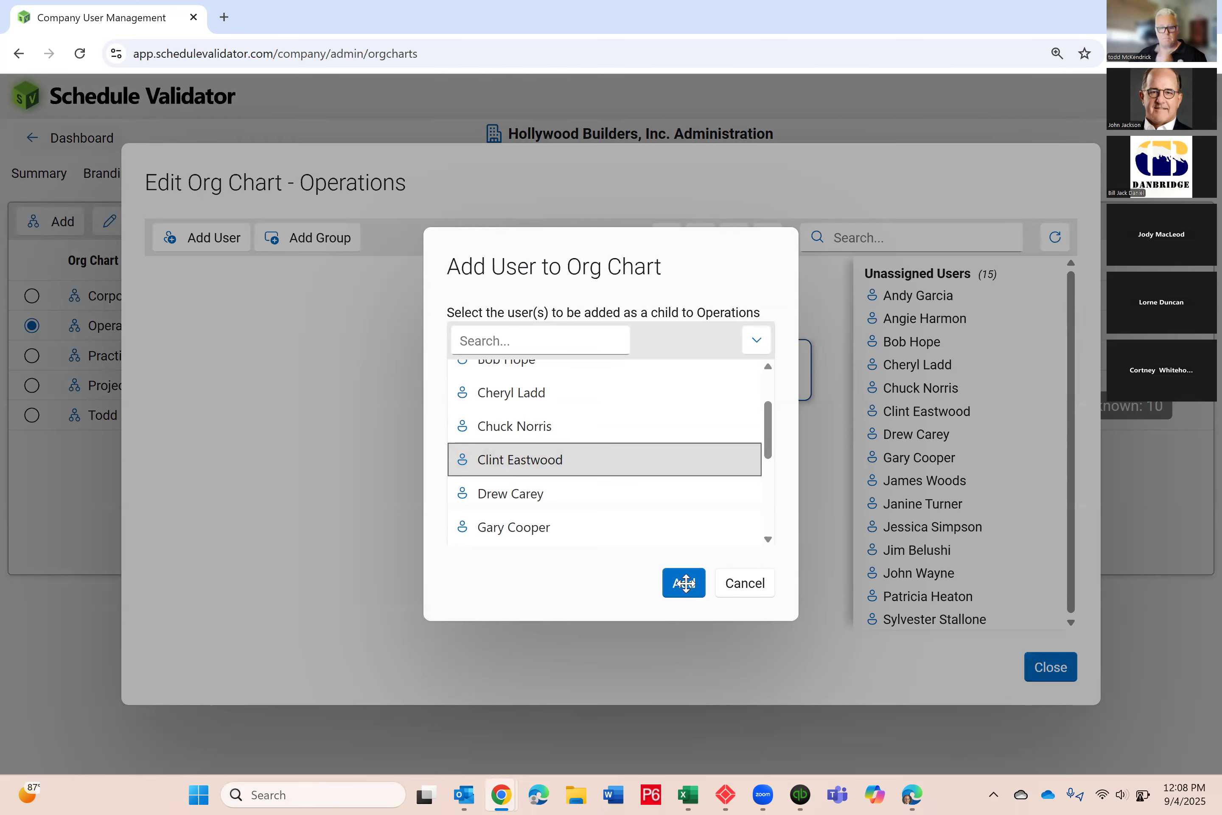
{"action": "left_click", "coordinate": [683, 582]}
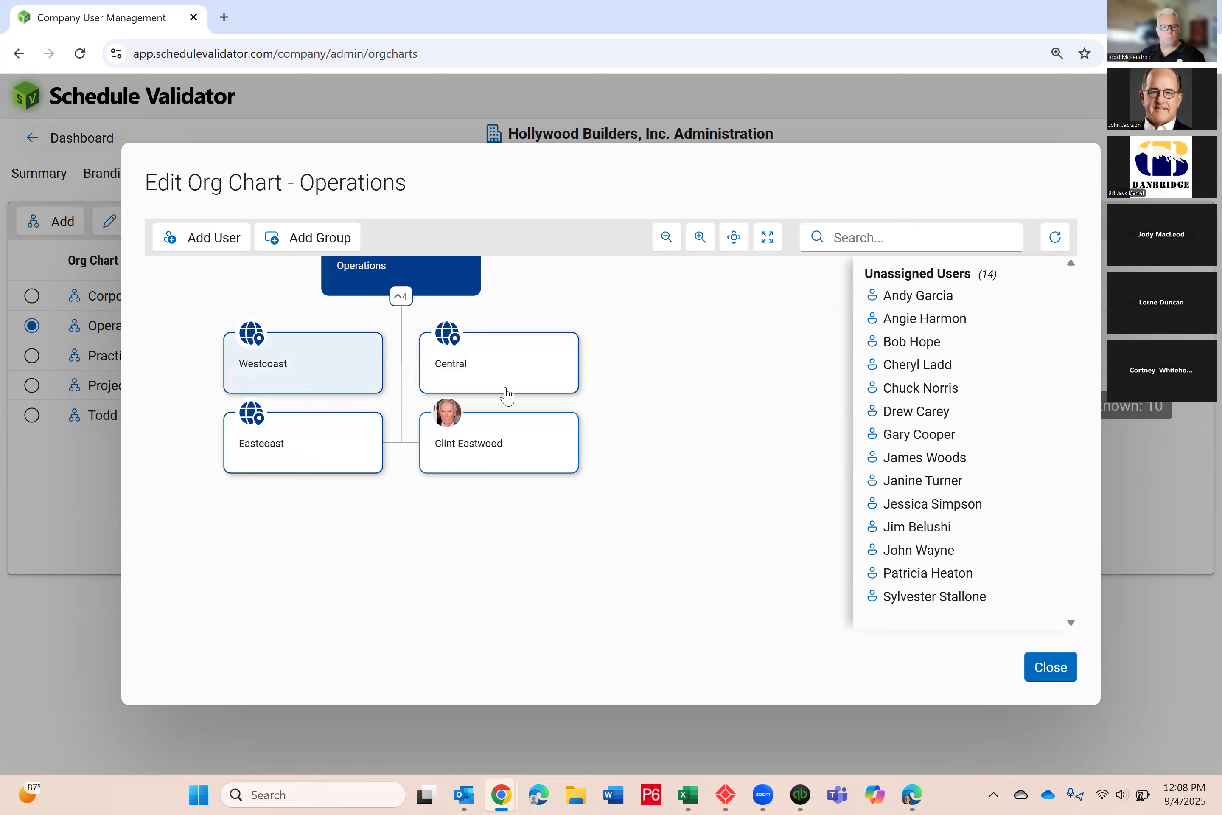
- Add a group named Industrial with the Division icon under the Westcoast group
{"action": "left_click", "coordinate": [295, 371]}
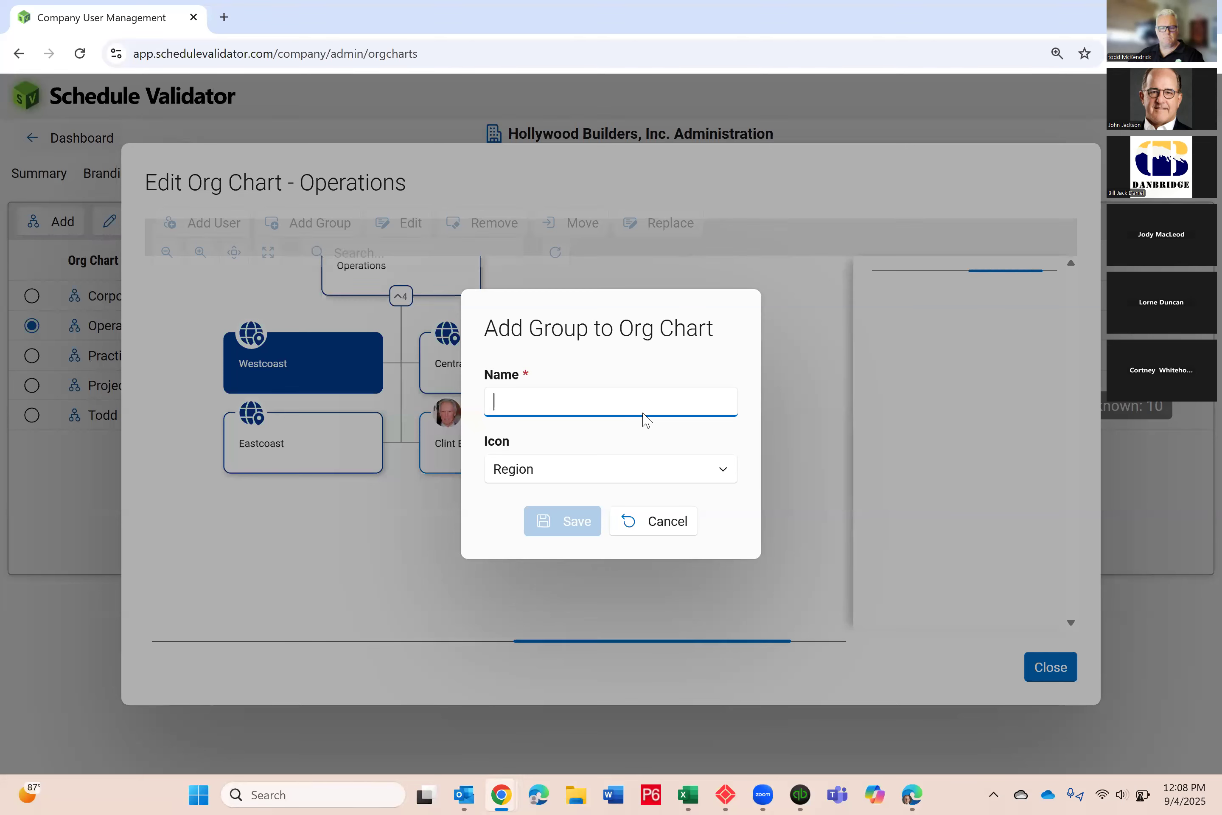
{"action": "type", "text": "Industrial"}
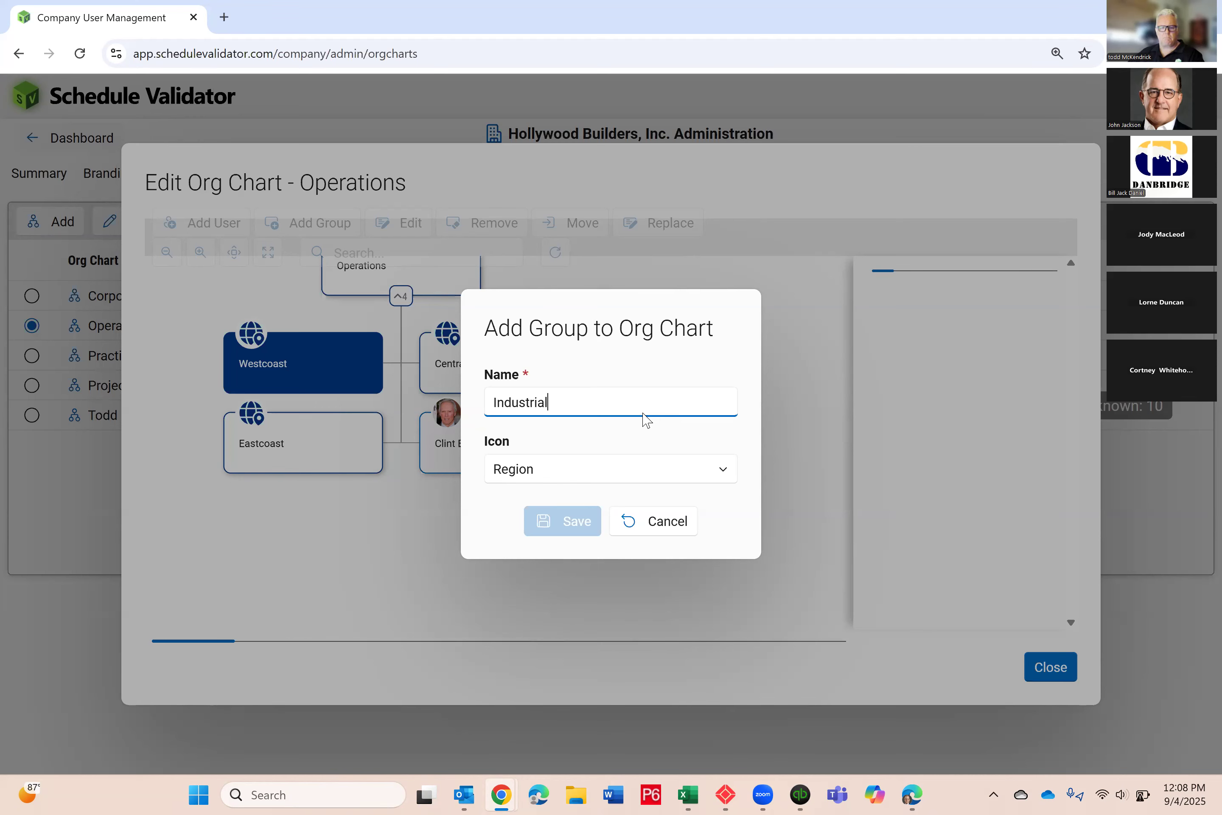
{"action": "left_click", "coordinate": [527, 464]}
{"action": "left_click", "coordinate": [554, 335]}
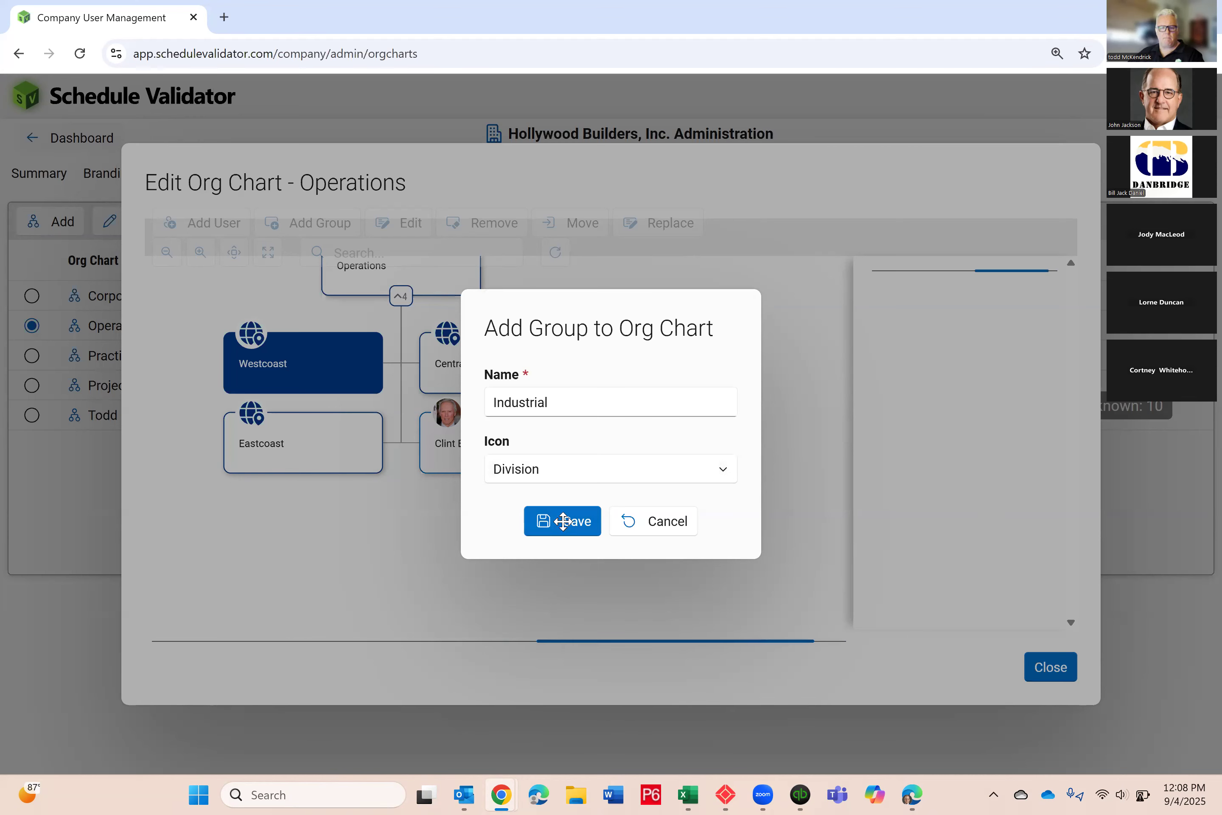
{"action": "left_click", "coordinate": [562, 520]}
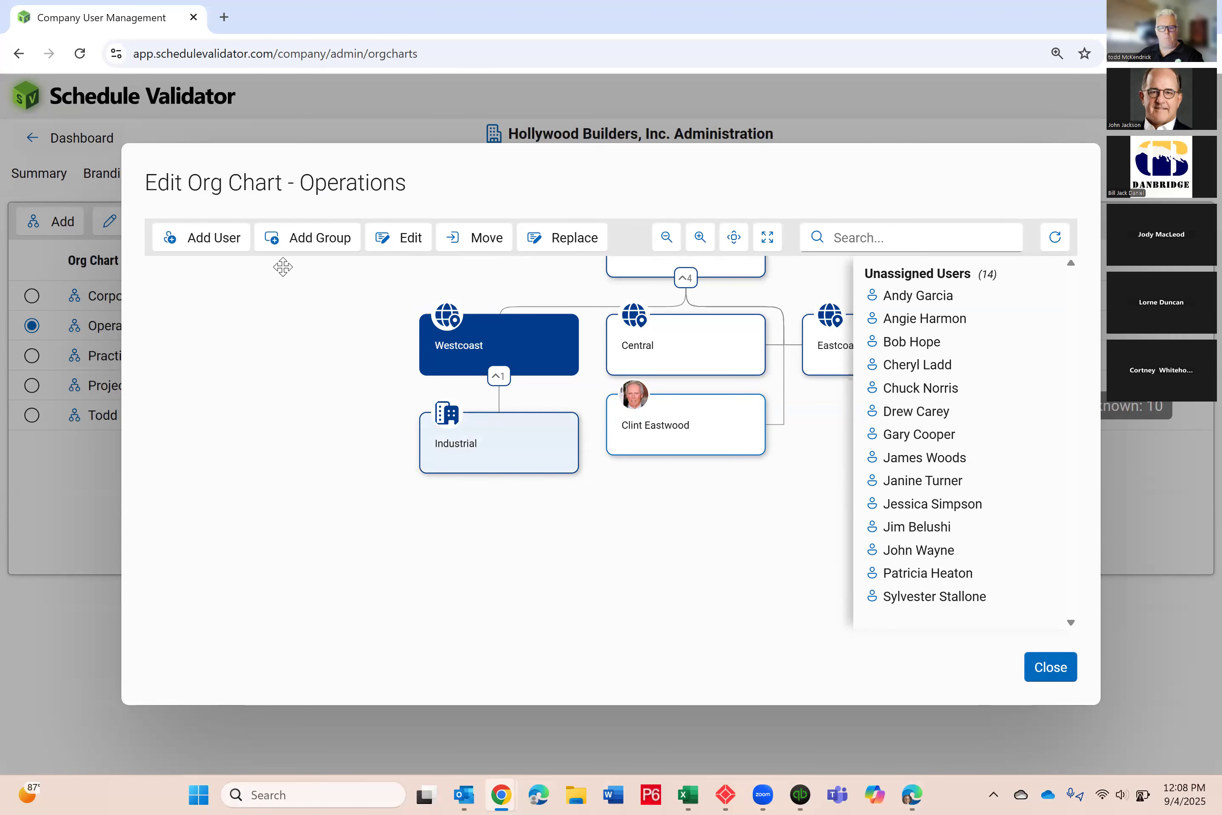
- Add the user Andy Garcia as a child of the Westcoast group
{"action": "left_click", "coordinate": [464, 450]}
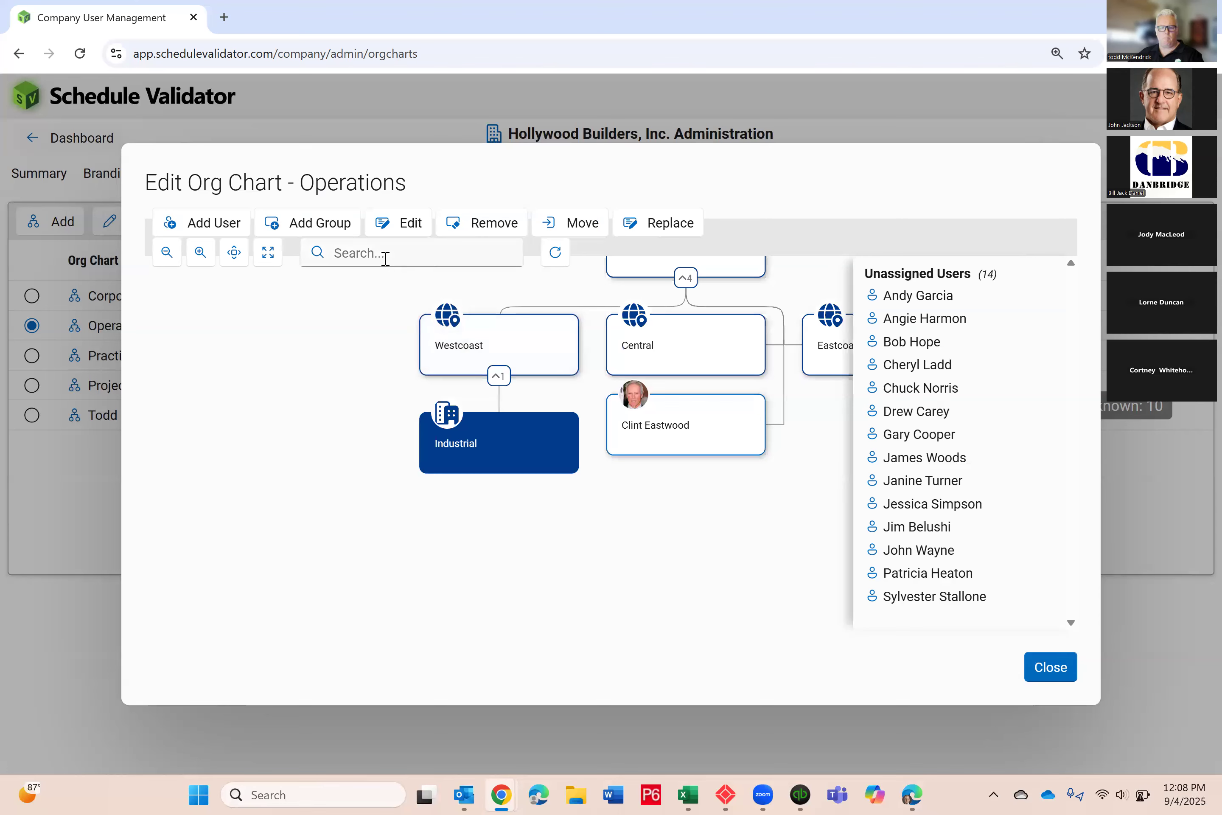
{"action": "left_click", "coordinate": [452, 350]}
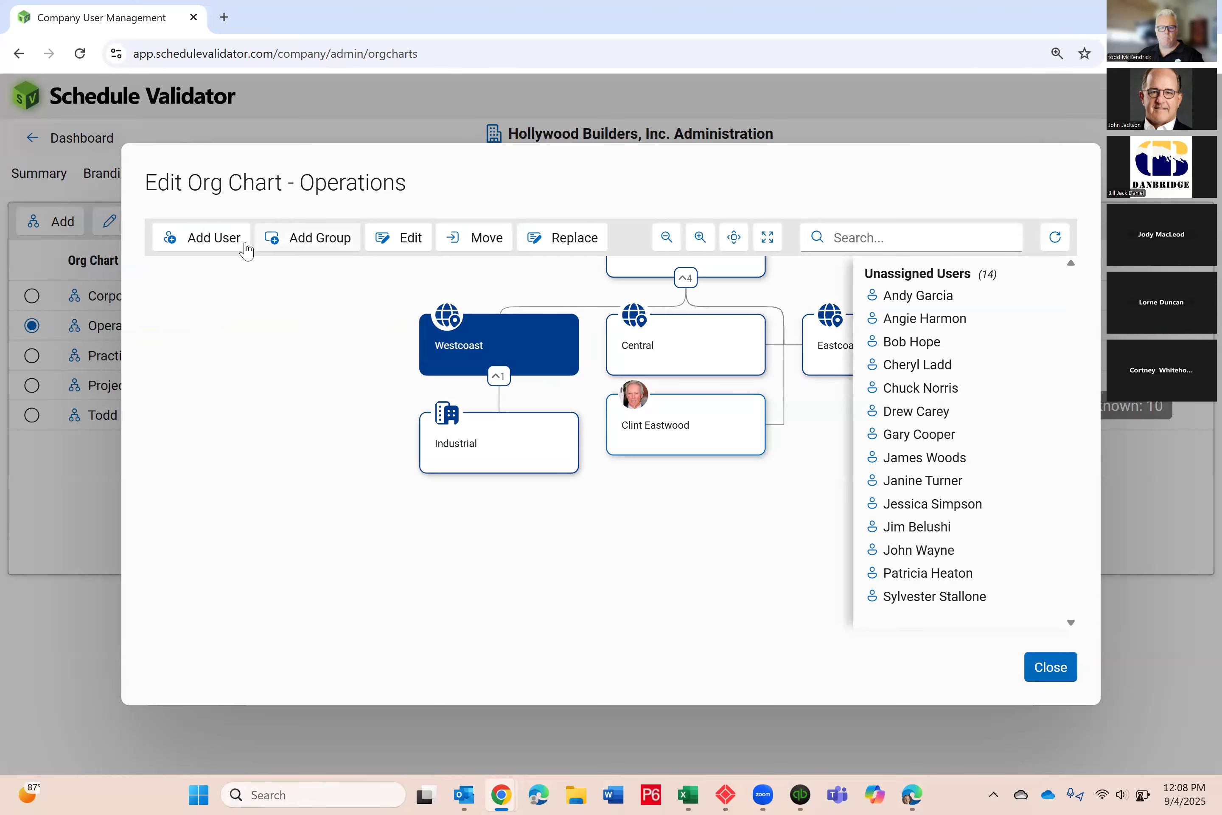
{"action": "left_click", "coordinate": [216, 242]}
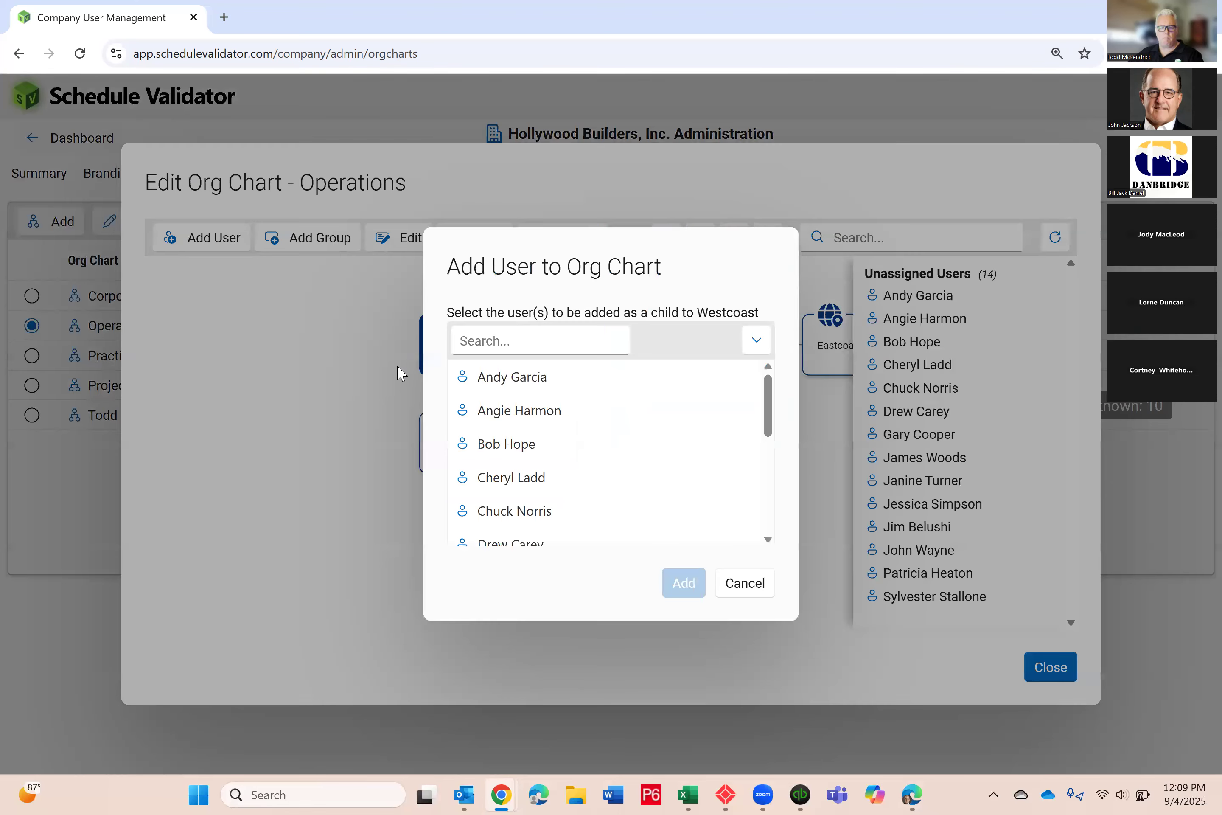
{"action": "left_click", "coordinate": [510, 382]}
{"action": "left_click", "coordinate": [684, 584]}
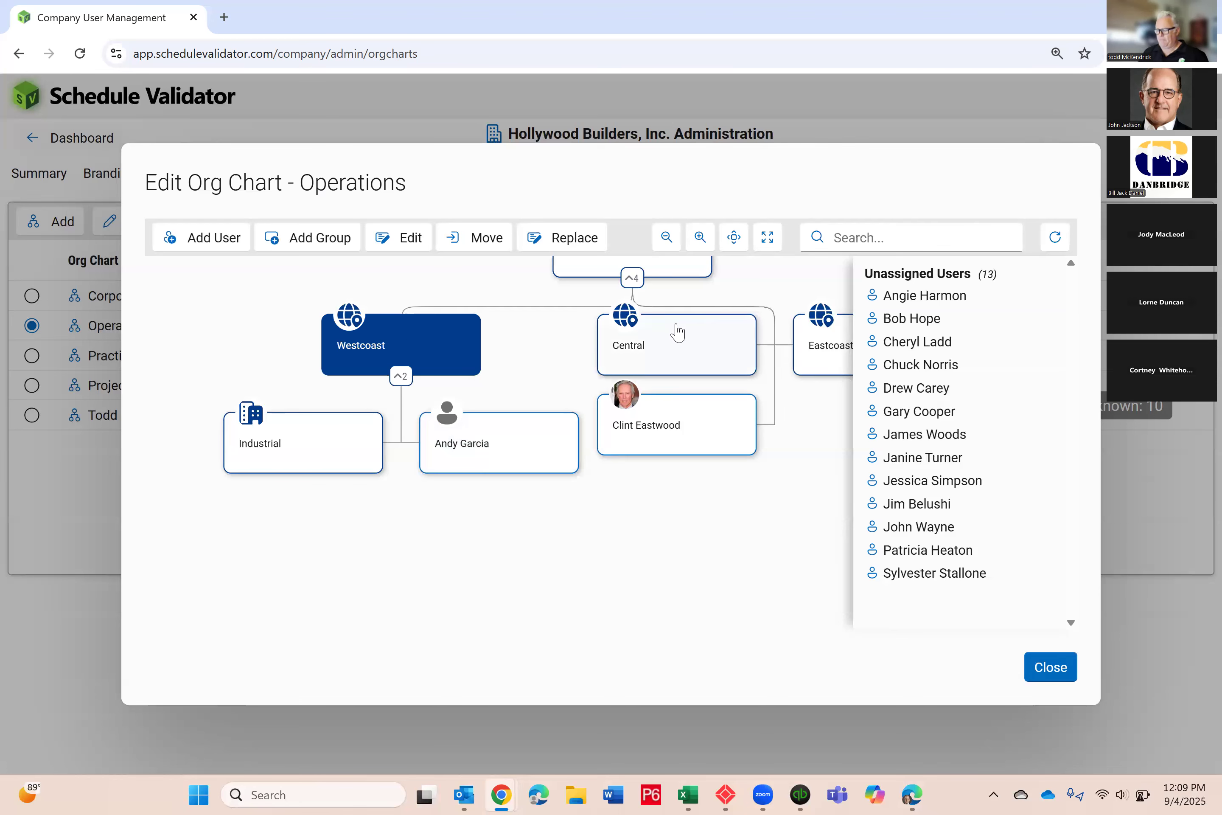
- Add the user James Woods as a child of the Operations node
{"action": "scroll", "coordinate": [660, 330], "scroll_direction": "up", "scroll_amount": 1}
{"action": "scroll", "coordinate": [679, 382], "scroll_direction": "down", "scroll_amount": 1}
{"action": "scroll", "coordinate": [679, 379], "scroll_direction": "down", "scroll_amount": 1}
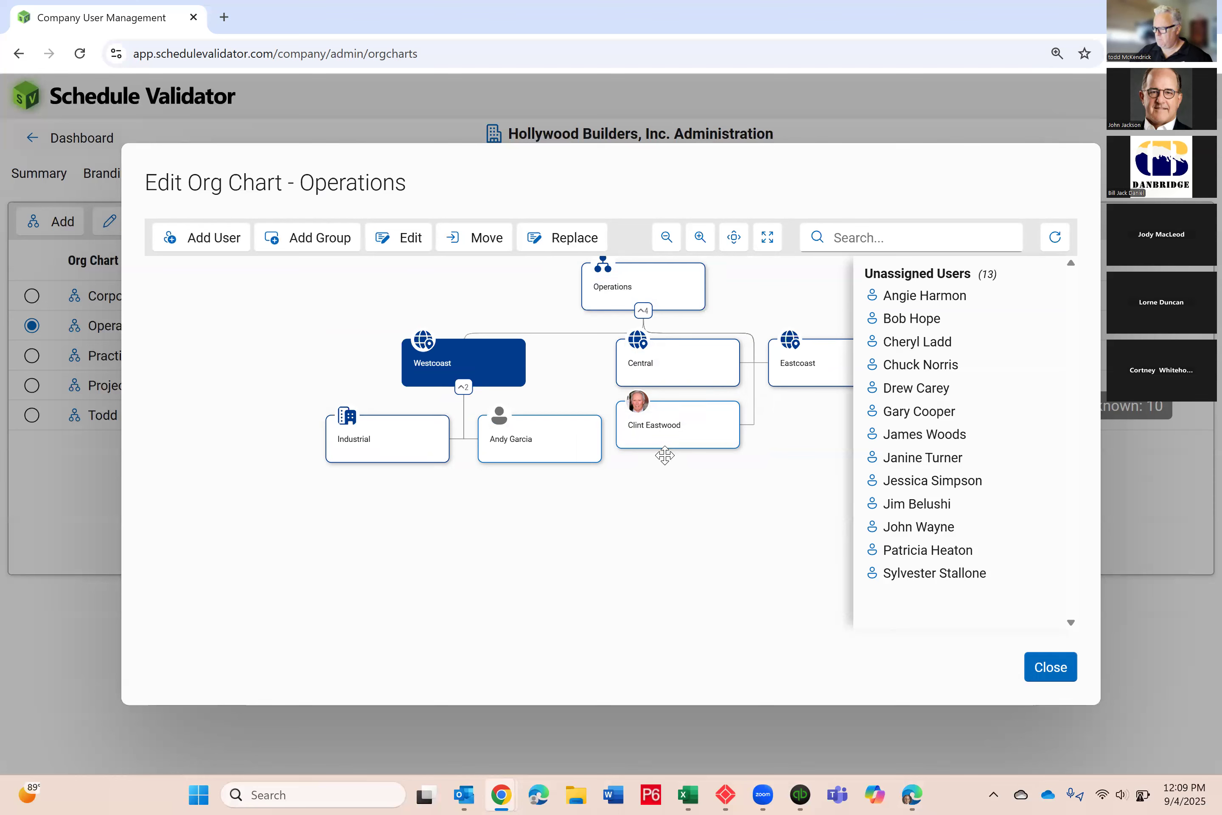
{"action": "left_click", "coordinate": [653, 283]}
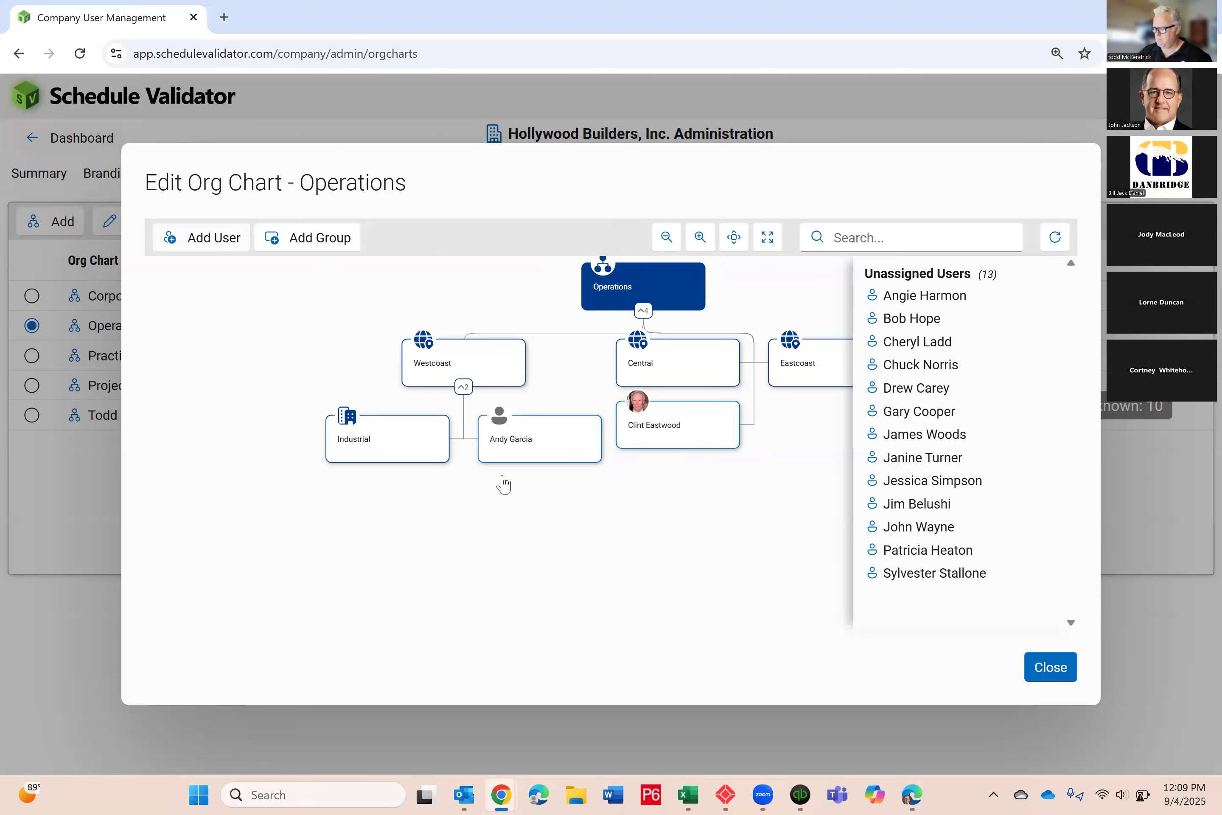
{"action": "scroll", "coordinate": [541, 505], "scroll_direction": "down", "scroll_amount": 2}
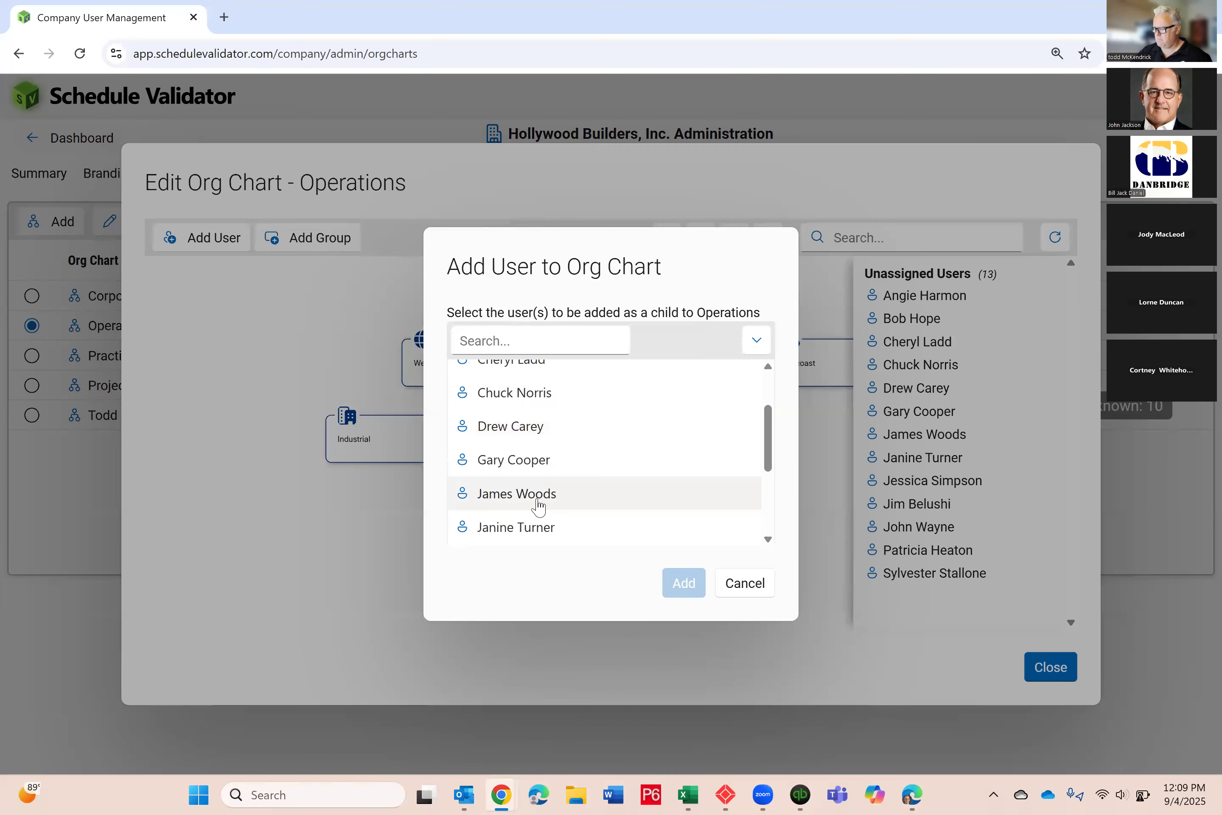
{"action": "left_click", "coordinate": [538, 502]}
{"action": "left_click", "coordinate": [689, 585]}
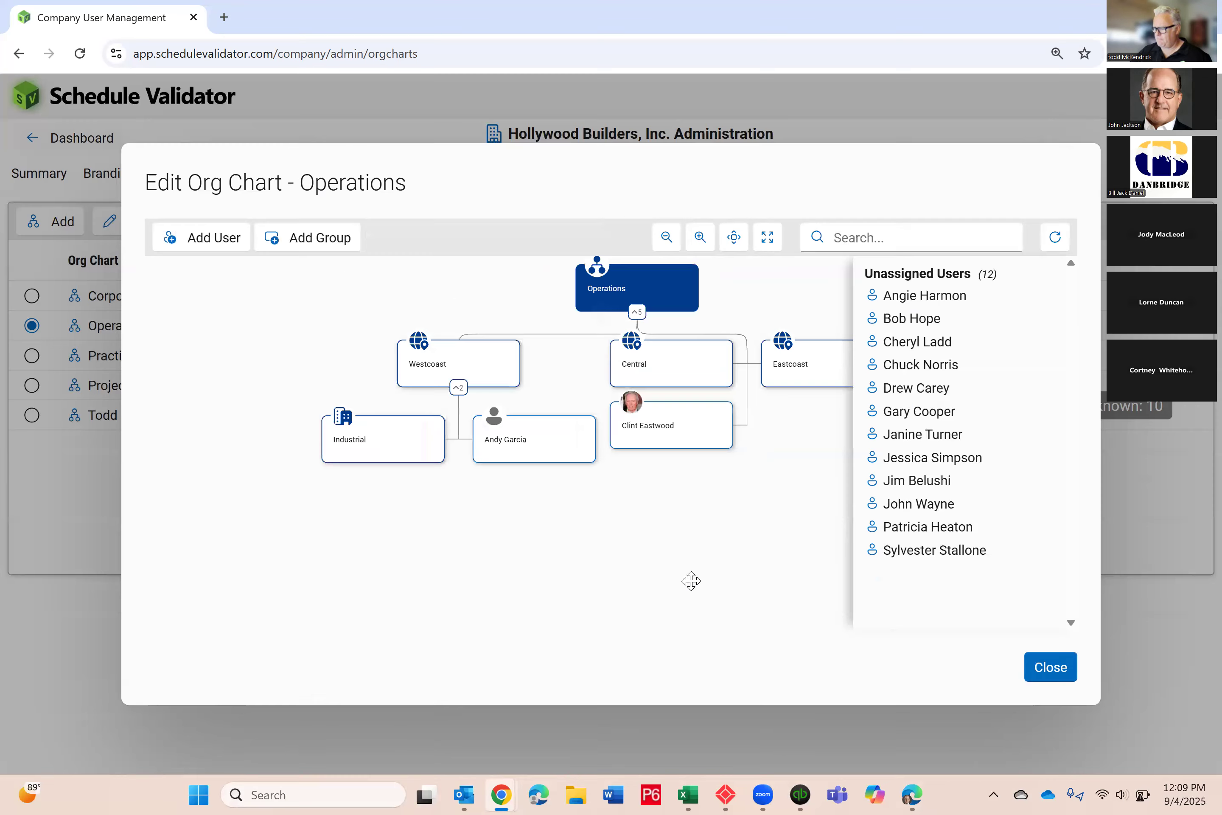
{"action": "left_click", "coordinate": [491, 460]}
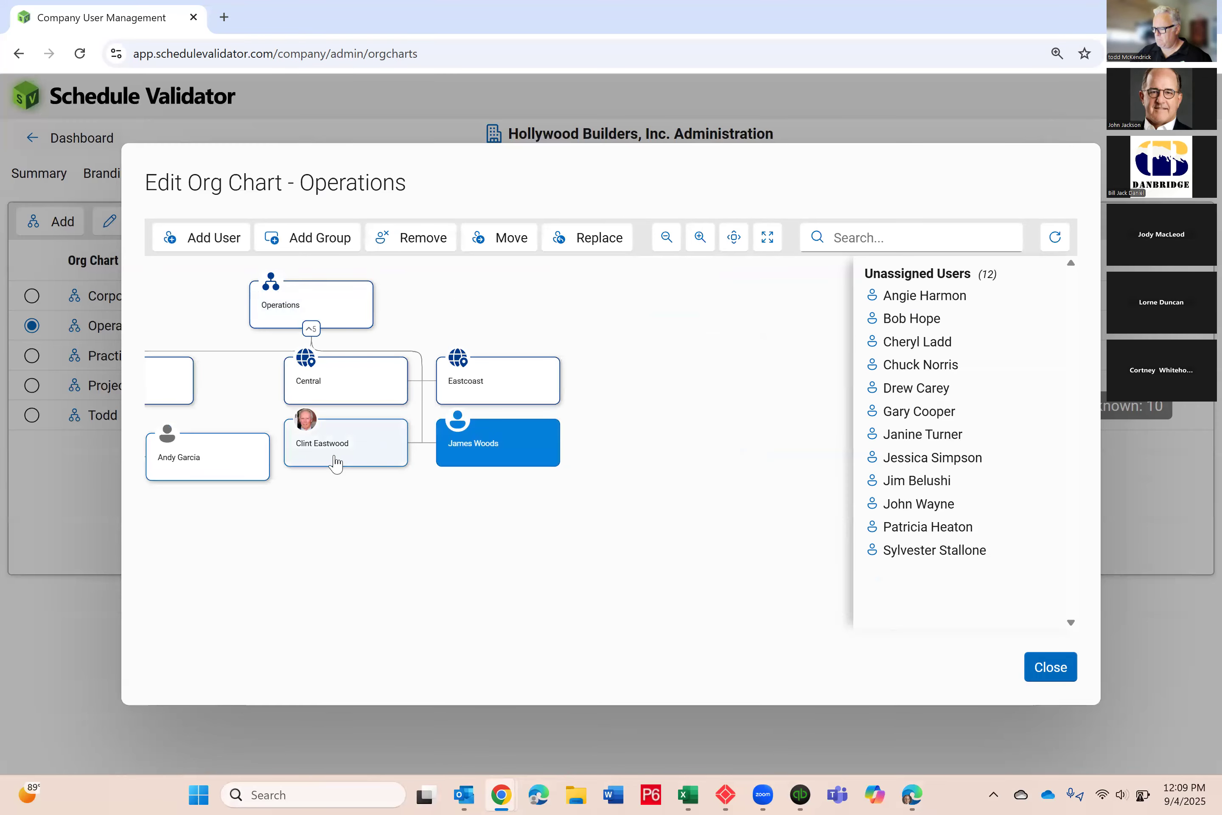
{"action": "left_click", "coordinate": [363, 444]}
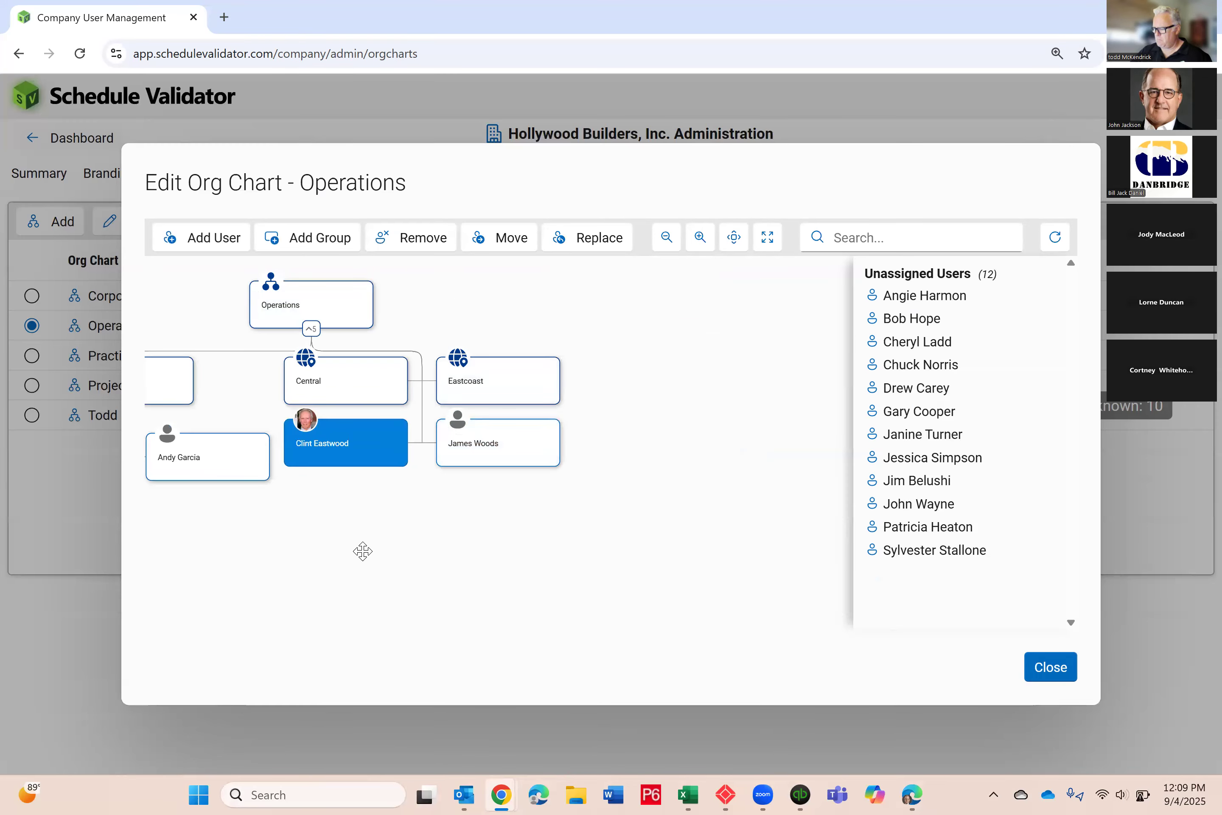
- Add a group named Commercial with the Division icon under the Westcoast group
{"action": "left_click_drag", "start_coordinate": [363, 551], "coordinate": [494, 551]}
{"action": "left_click_drag", "start_coordinate": [518, 497], "coordinate": [612, 499]}
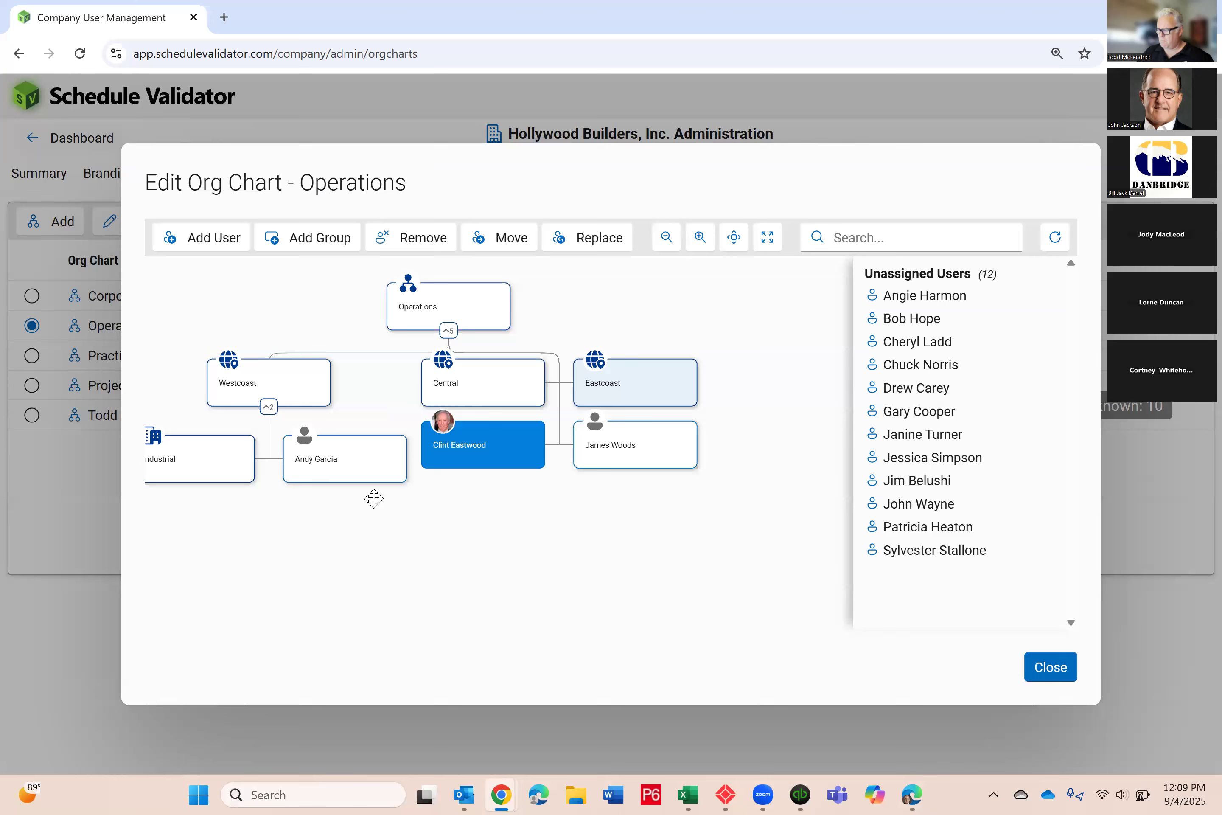
{"action": "left_click", "coordinate": [201, 465]}
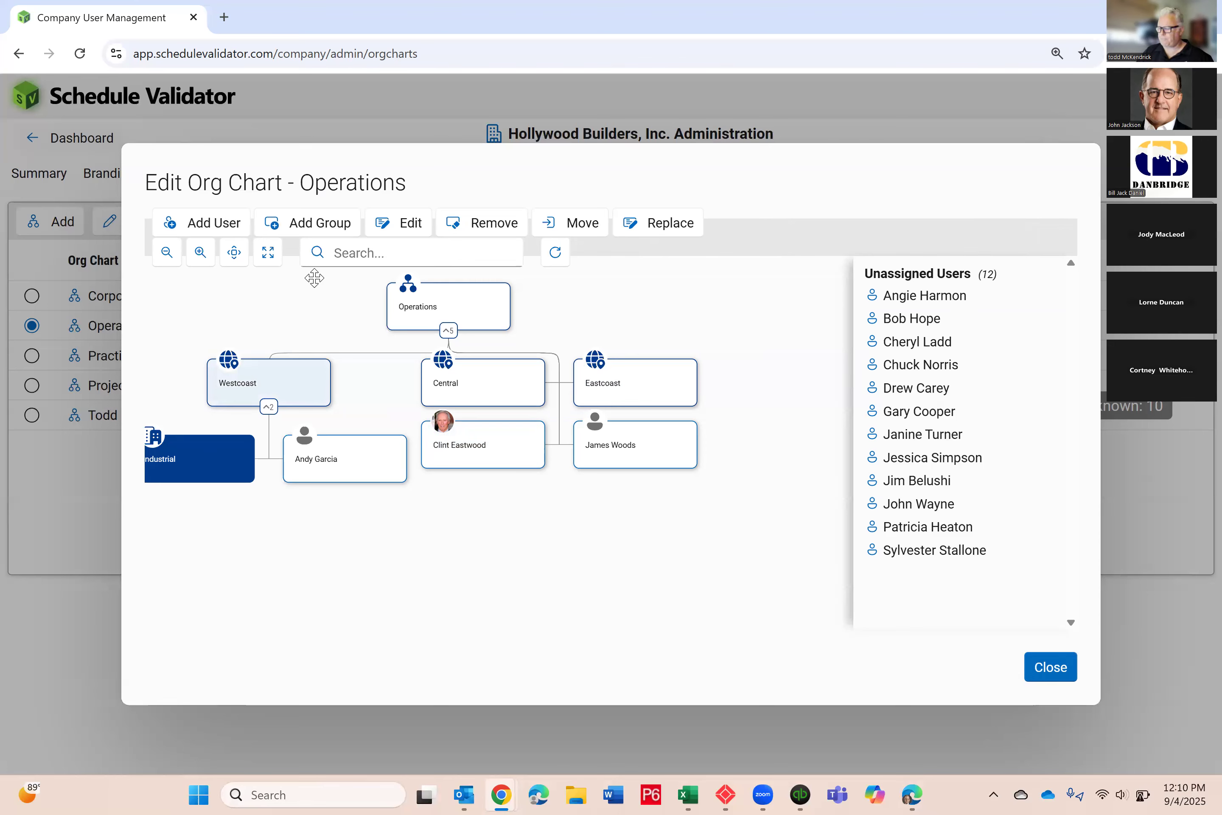
{"action": "left_click", "coordinate": [284, 384]}
{"action": "left_click", "coordinate": [285, 237]}
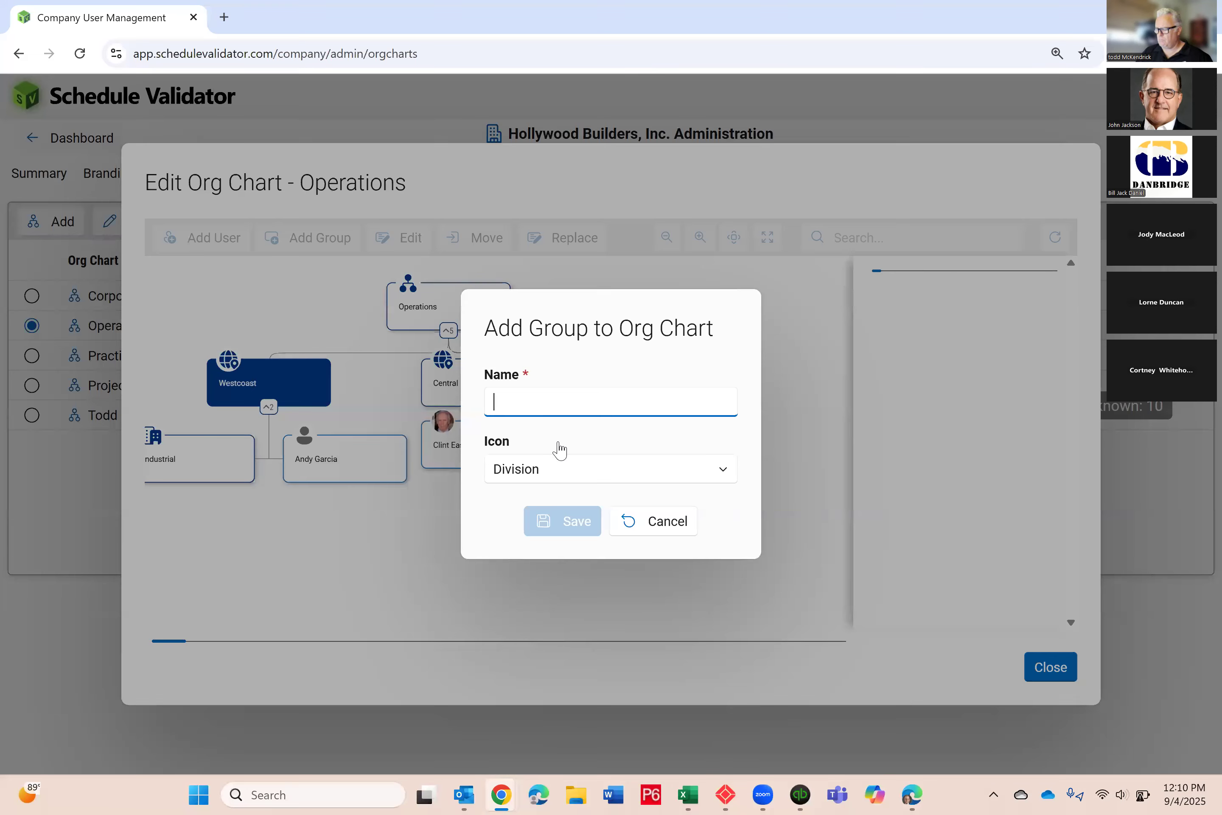
{"action": "type", "text": "Cpo,m"}
{"action": "key", "text": "BackSpace"}
{"action": "key", "text": "BackSpace"}
{"action": "key", "text": "BackSpace"}
{"action": "key", "text": "BackSpace"}
{"action": "type", "text": "omer"}
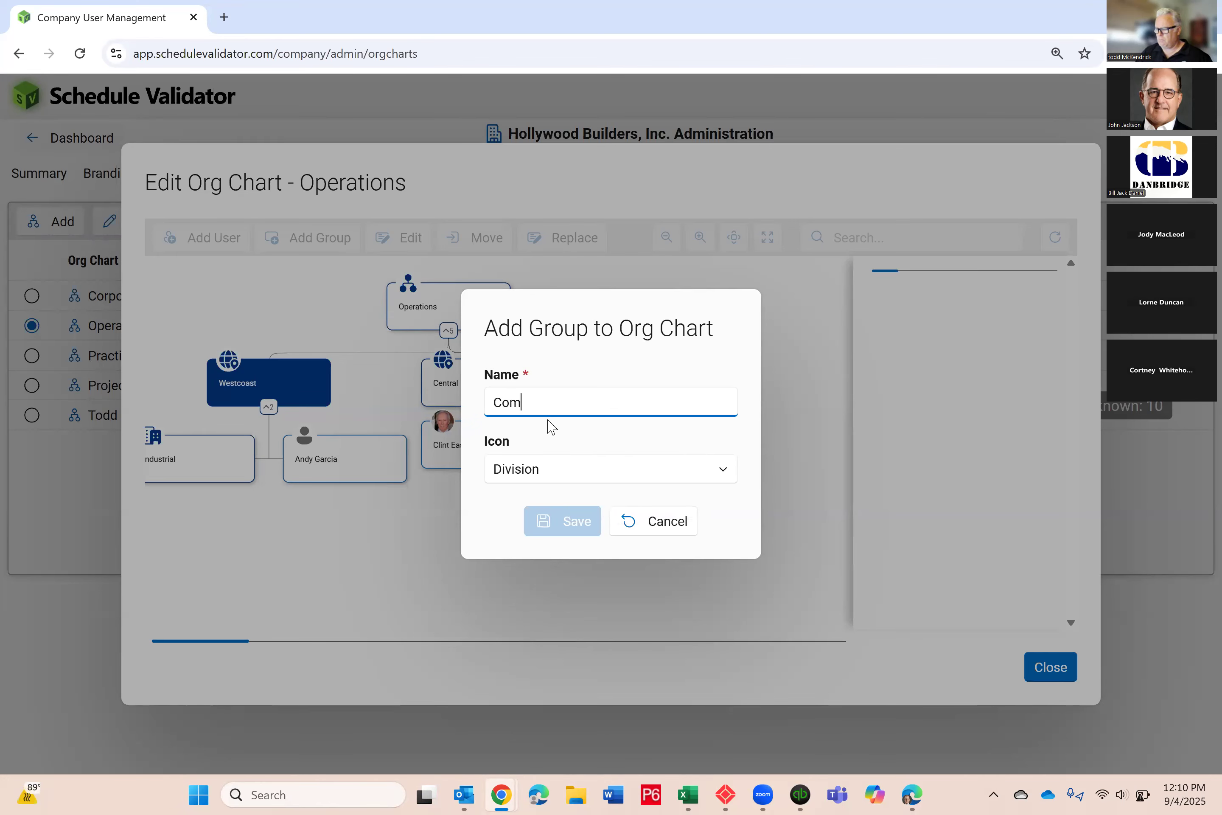
{"action": "key", "text": "BackSpace"}
{"action": "key", "text": "BackSpace"}
{"action": "type", "text": "mercial"}
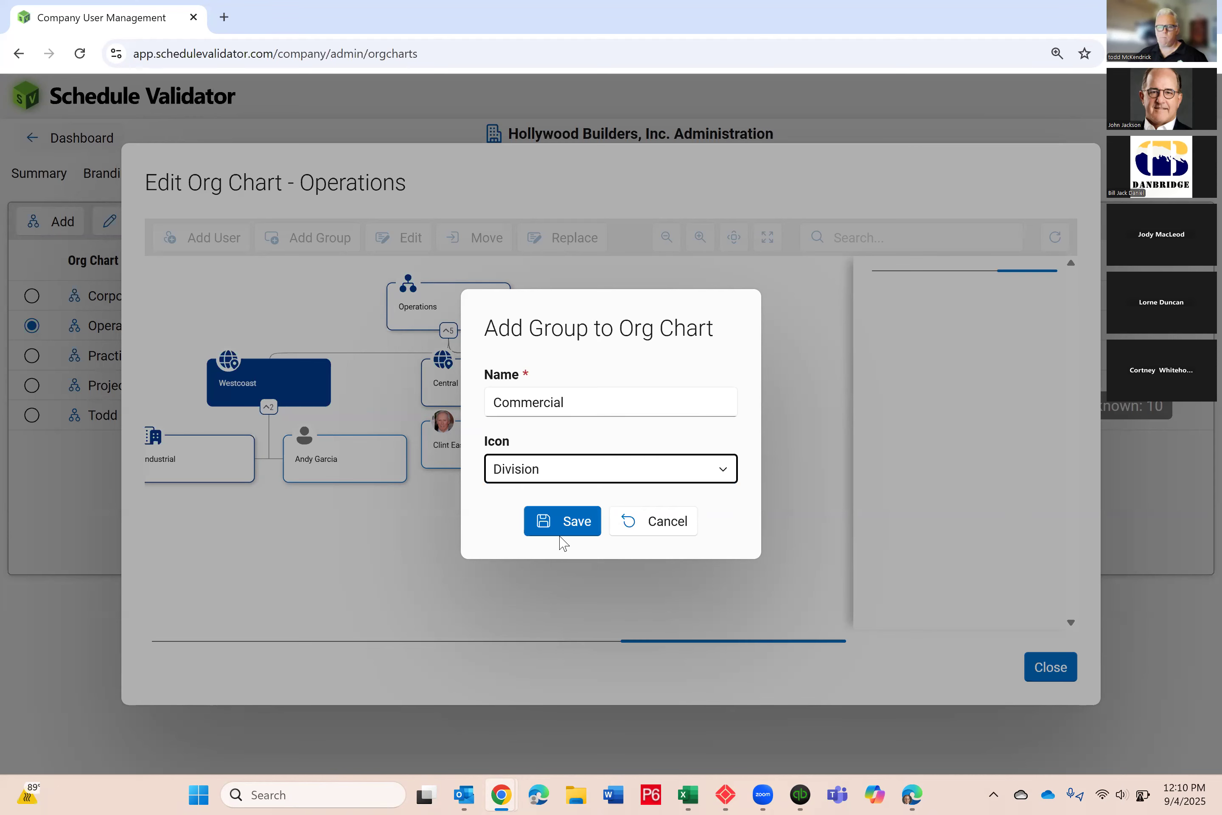
{"action": "left_click", "coordinate": [561, 520]}
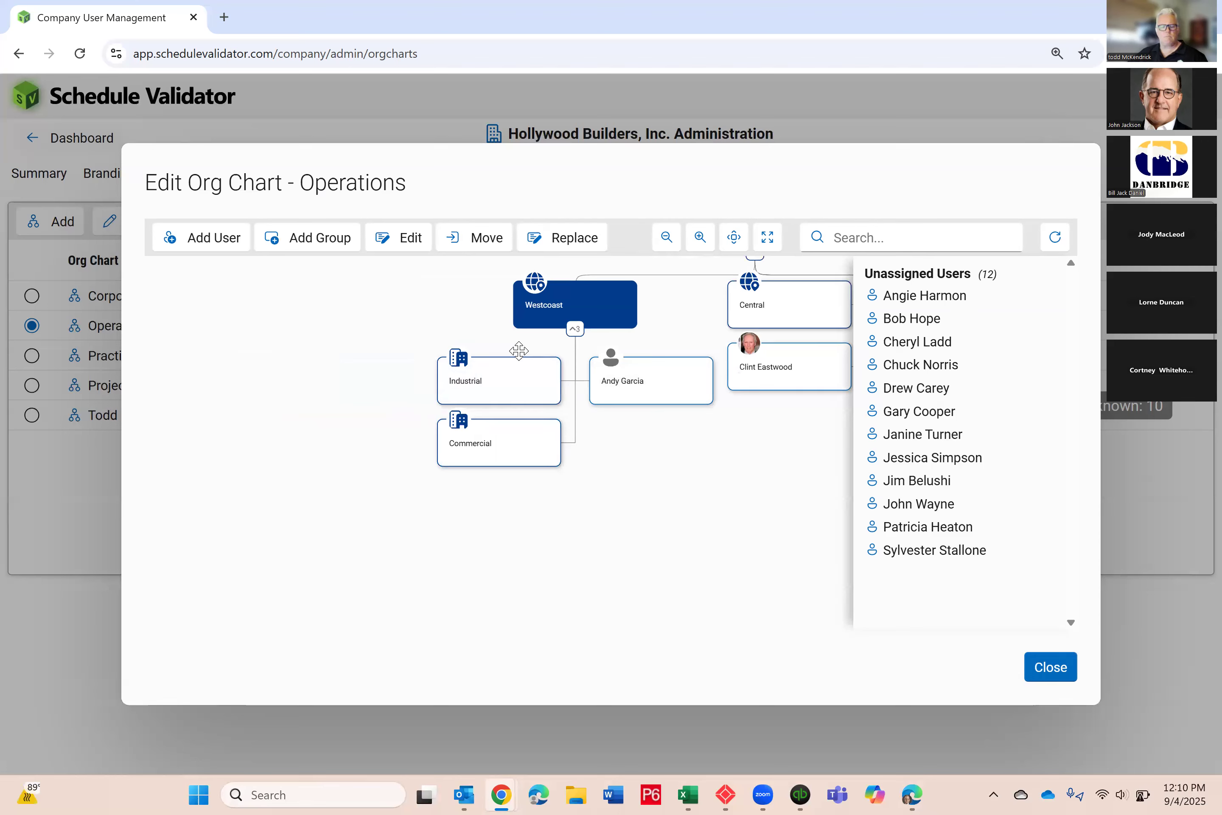
- Add the user Angie Harmon as a child of the Industrial division
{"action": "left_click", "coordinate": [479, 379]}
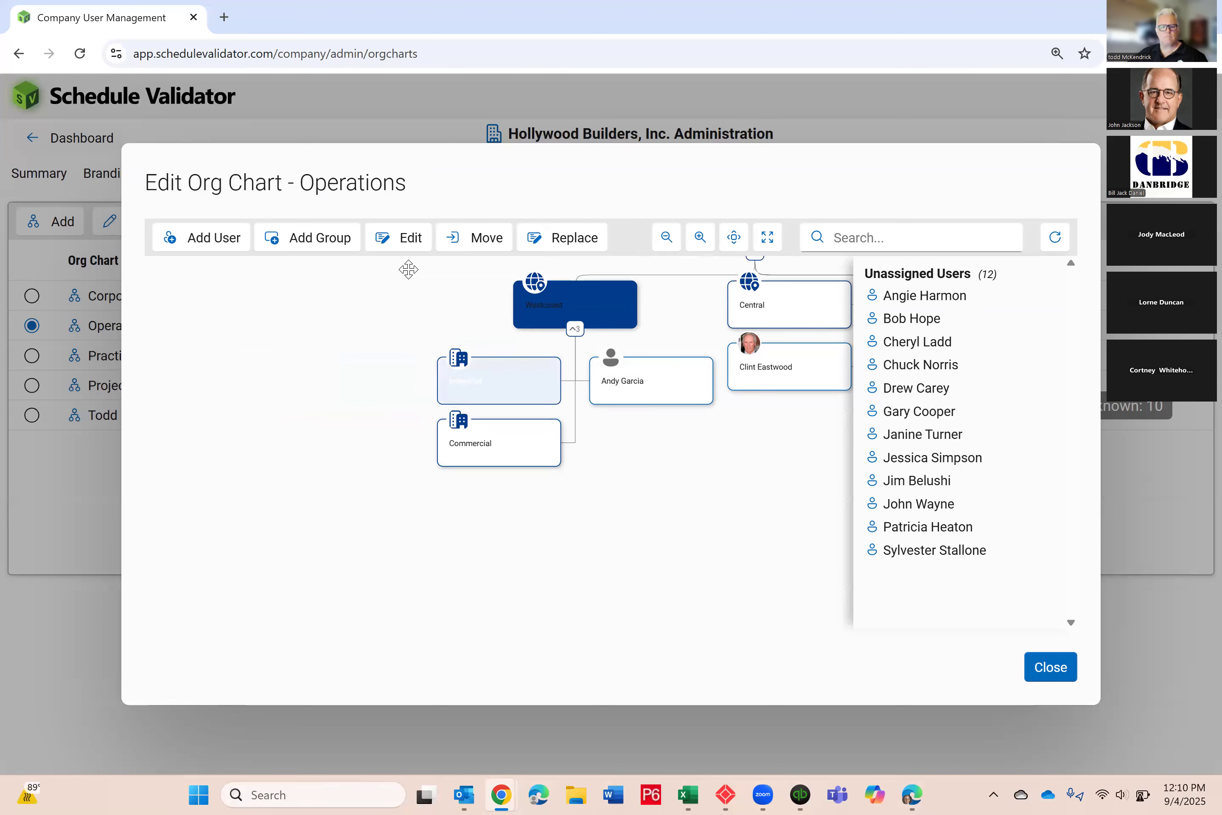
{"action": "left_click", "coordinate": [222, 229]}
{"action": "left_click", "coordinate": [519, 381]}
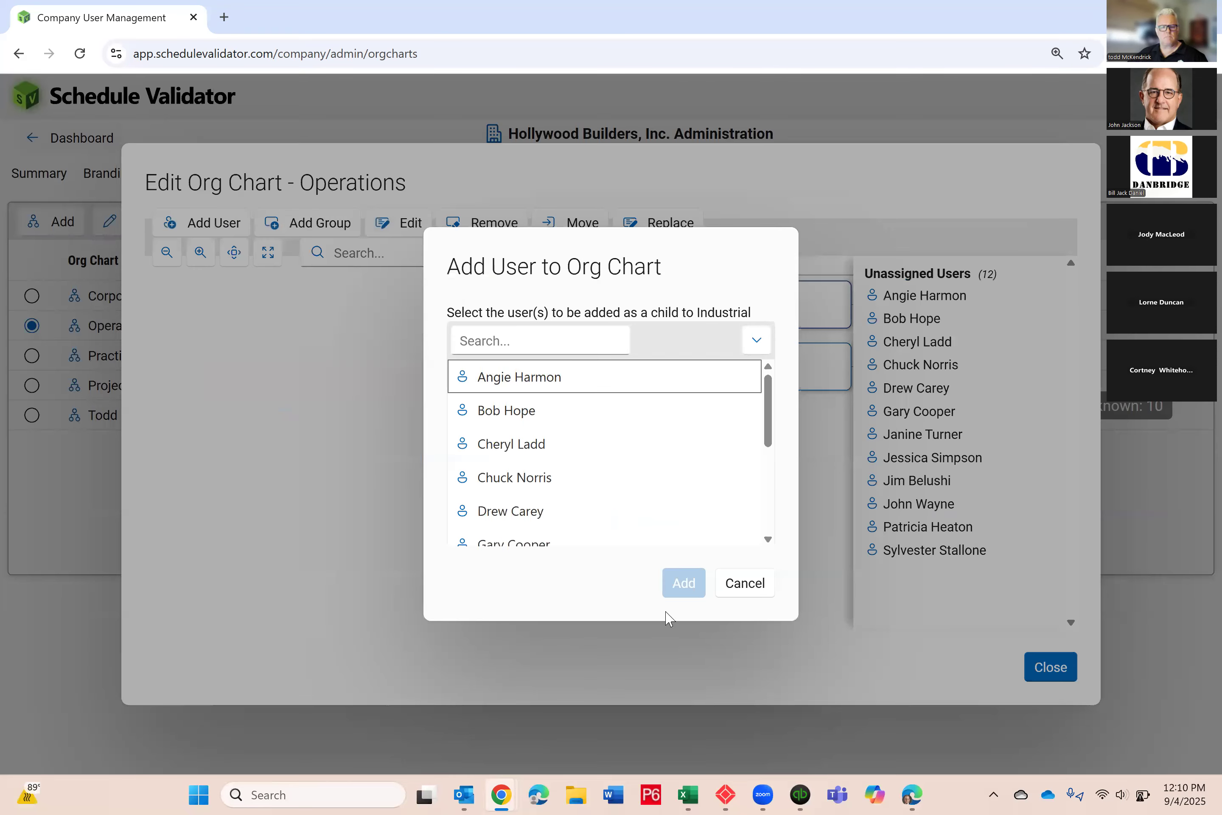
{"action": "left_click", "coordinate": [682, 584]}
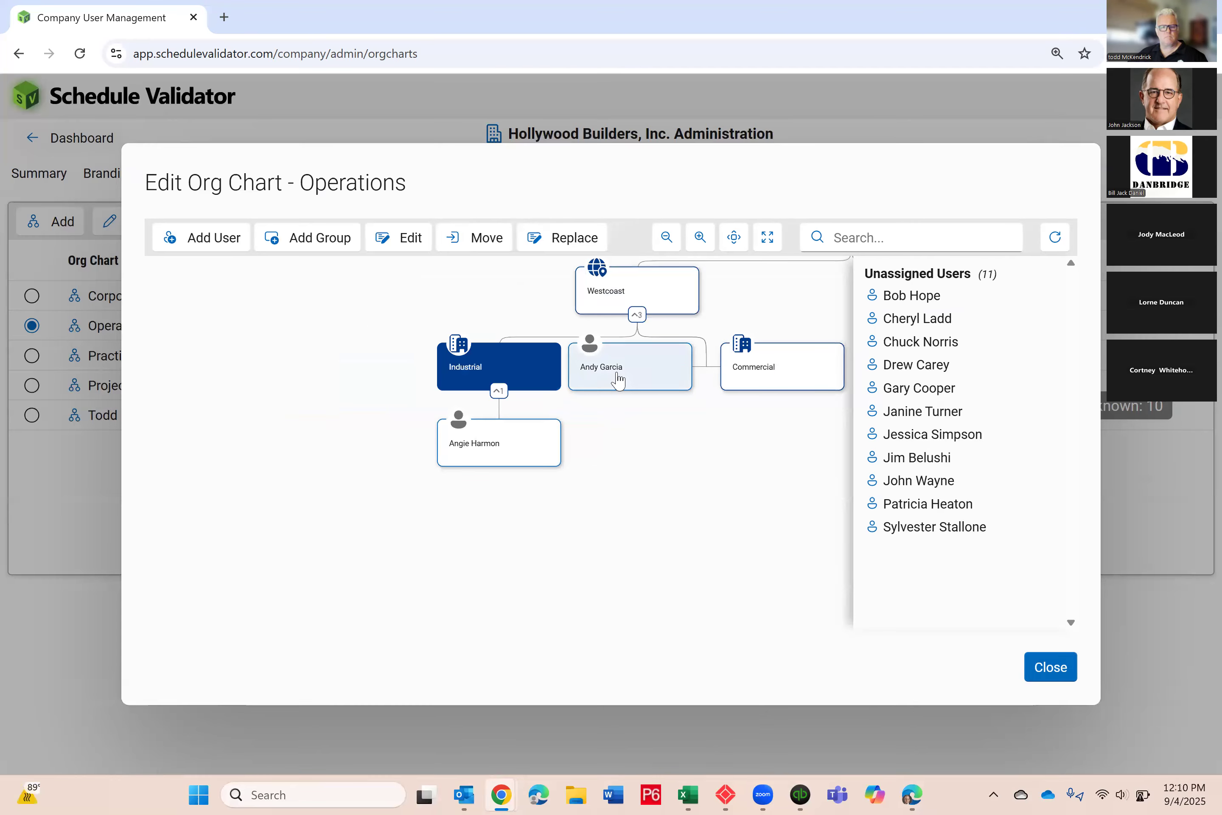
- Add the user Bob Hope as a child of the Commercial division
{"action": "left_click", "coordinate": [616, 379]}
{"action": "left_click", "coordinate": [761, 377]}
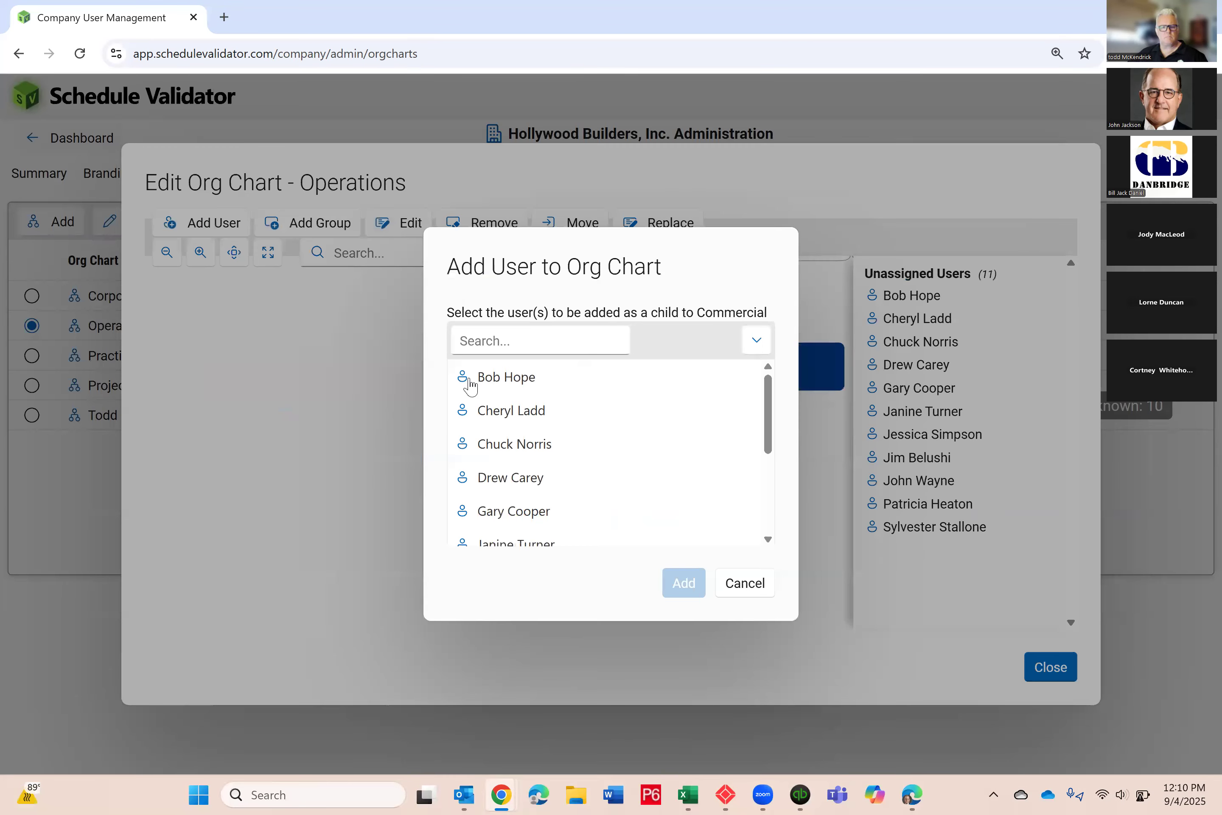
{"action": "left_click", "coordinate": [470, 386]}
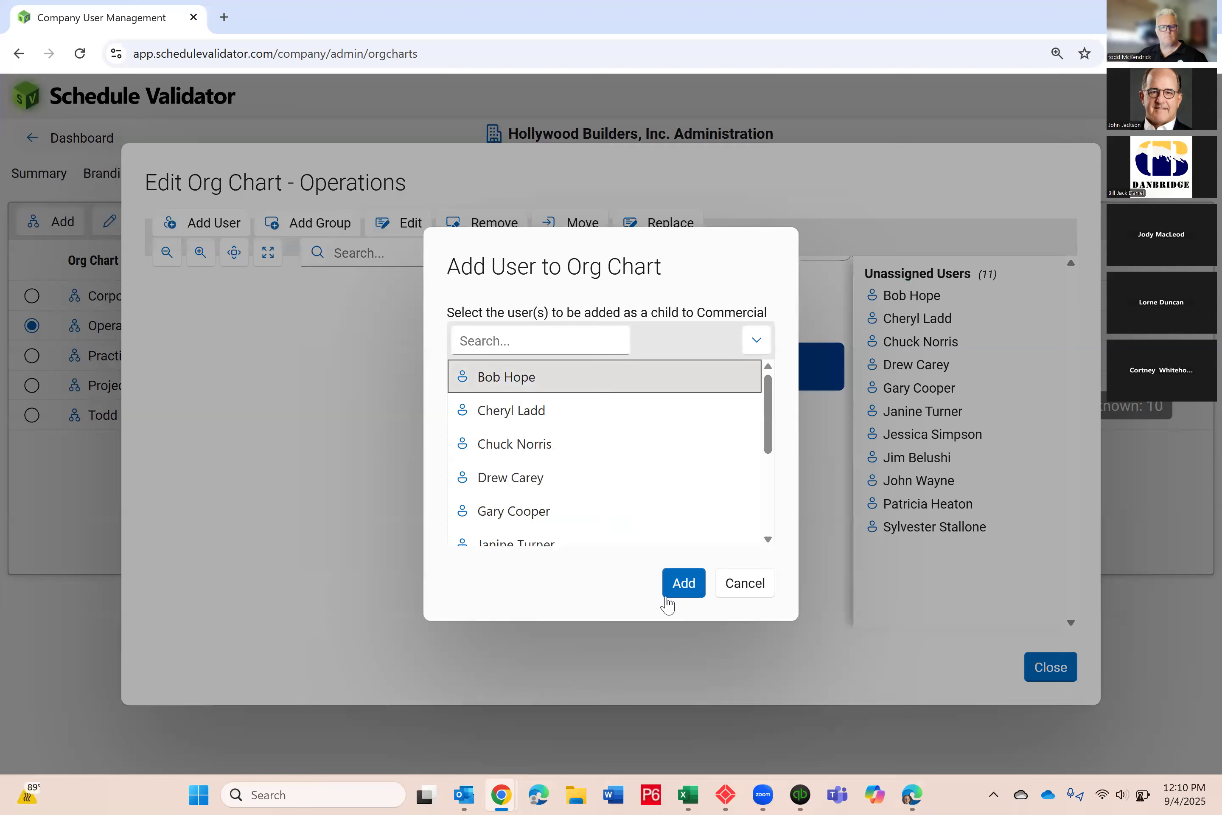
{"action": "left_click", "coordinate": [683, 578]}
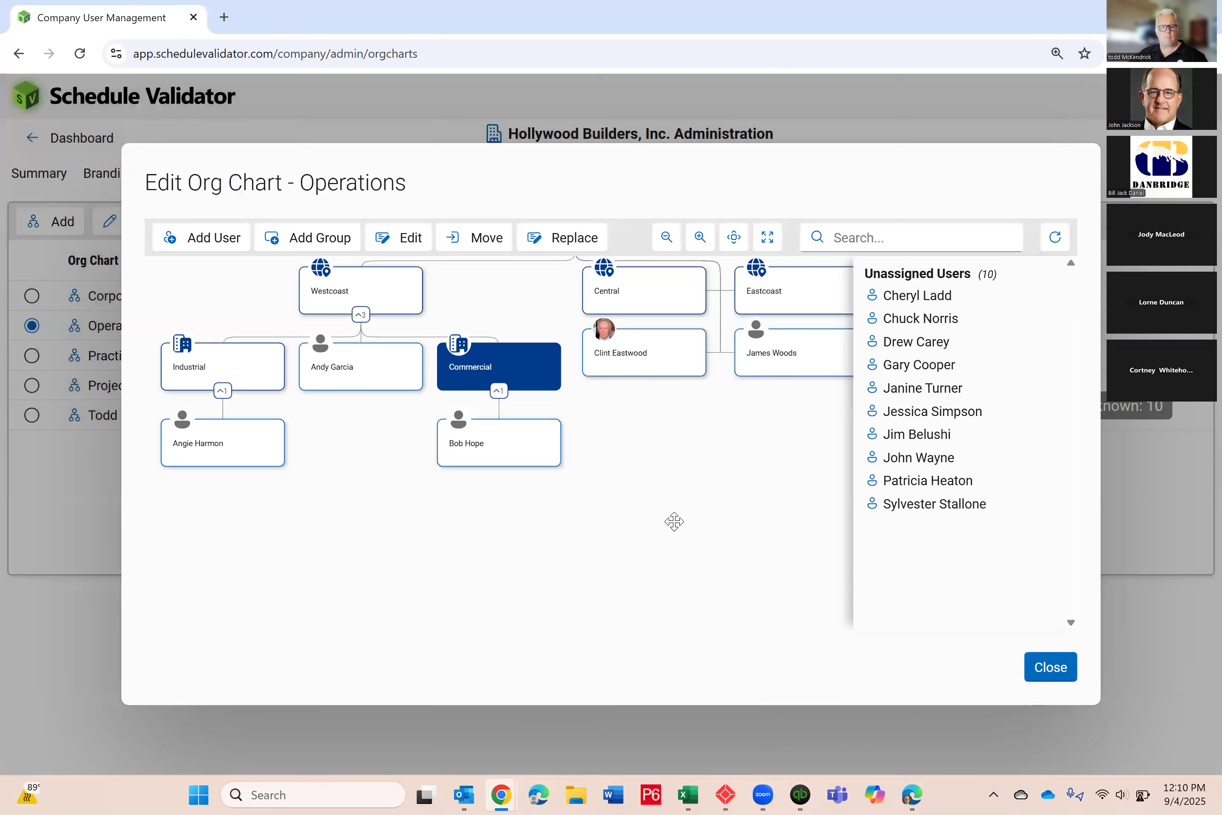
- Add the user Gary Cooper as a child of Bob Hope in the Commercial division
{"action": "scroll", "coordinate": [674, 521], "scroll_direction": "up", "scroll_amount": 1}
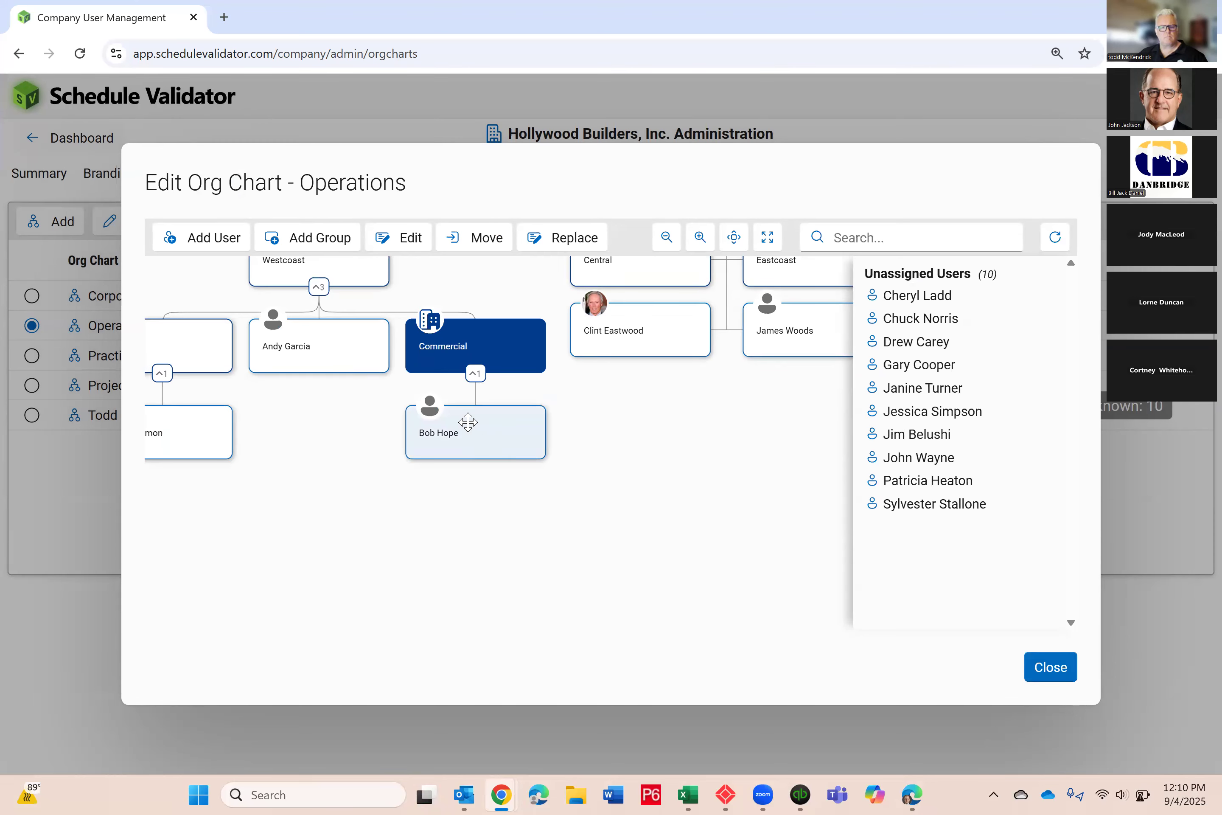
{"action": "left_click", "coordinate": [463, 439]}
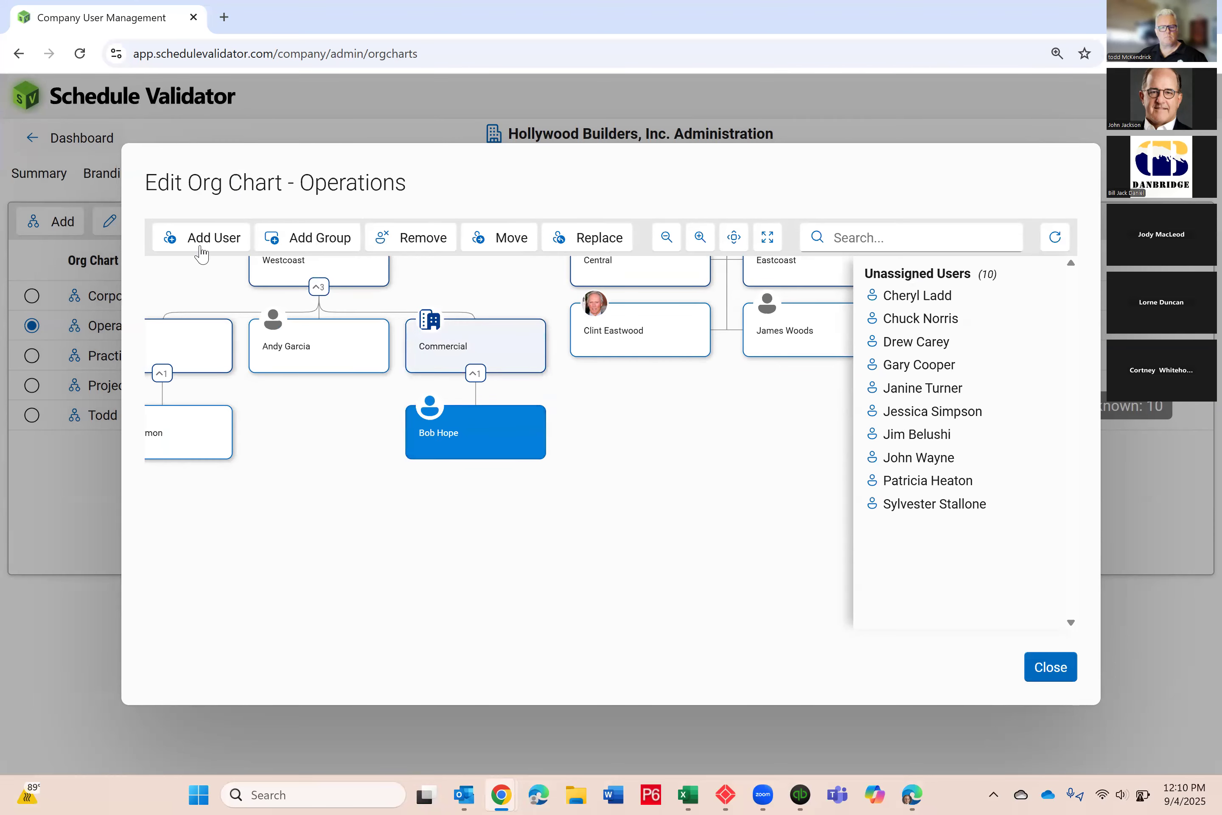
{"action": "left_click", "coordinate": [213, 240]}
{"action": "left_click", "coordinate": [531, 478]}
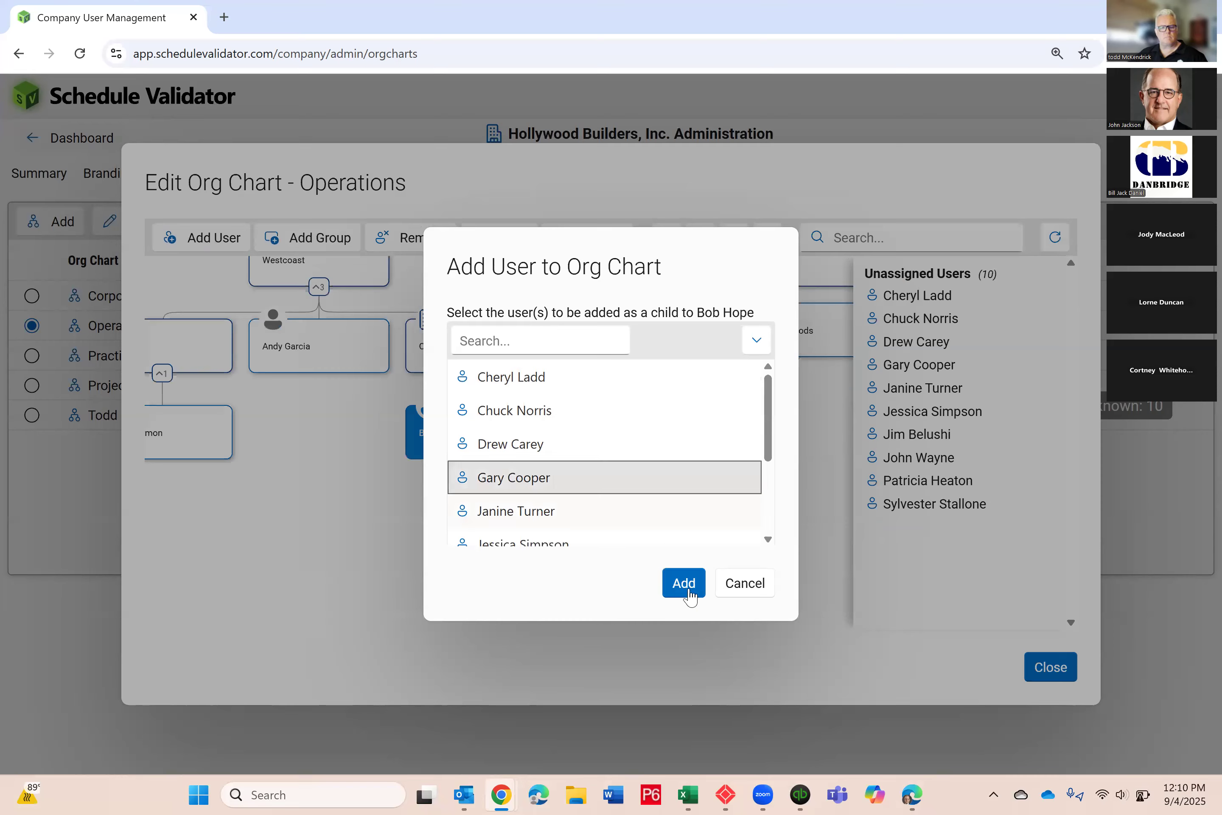
{"action": "left_click", "coordinate": [681, 578]}
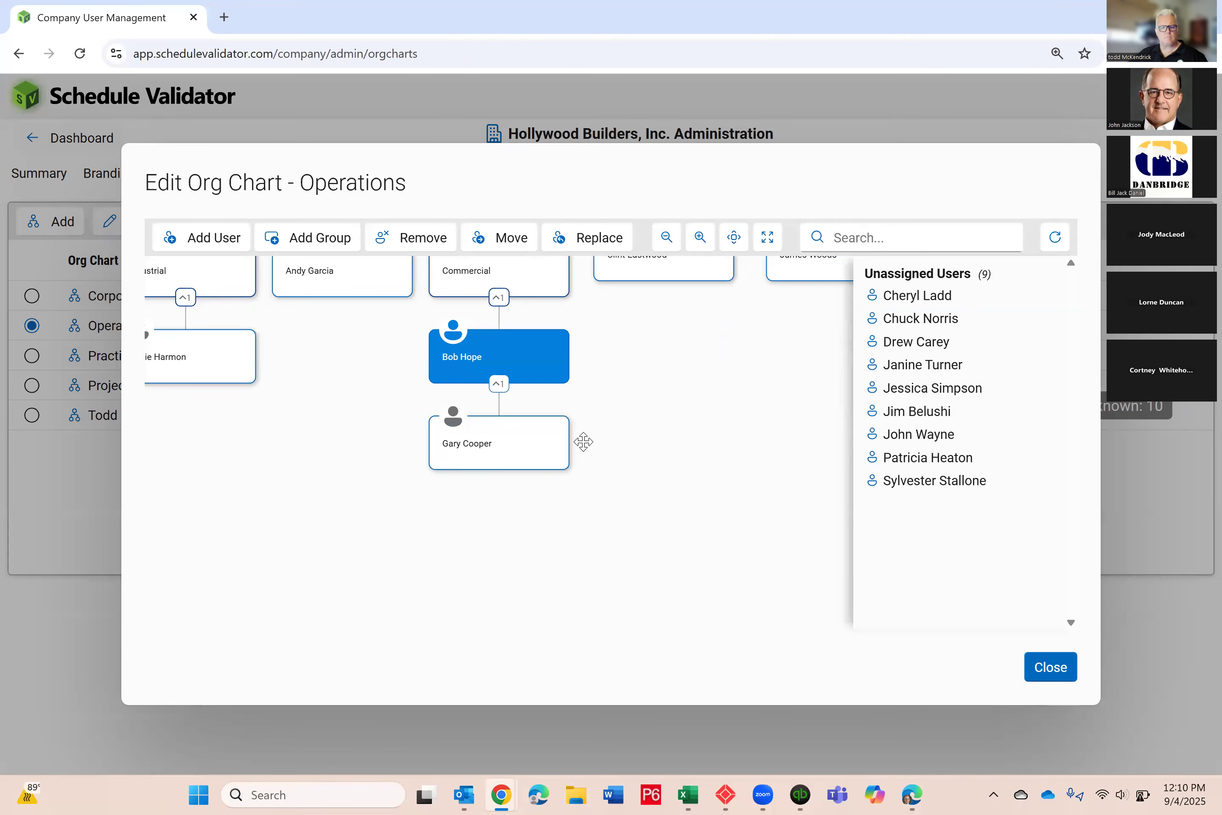
- Add the user Cheryl Ladd as a child of the Central group
{"action": "scroll", "coordinate": [711, 465], "scroll_direction": "up", "scroll_amount": 2}
{"action": "scroll", "coordinate": [710, 466], "scroll_direction": "down", "scroll_amount": 3}
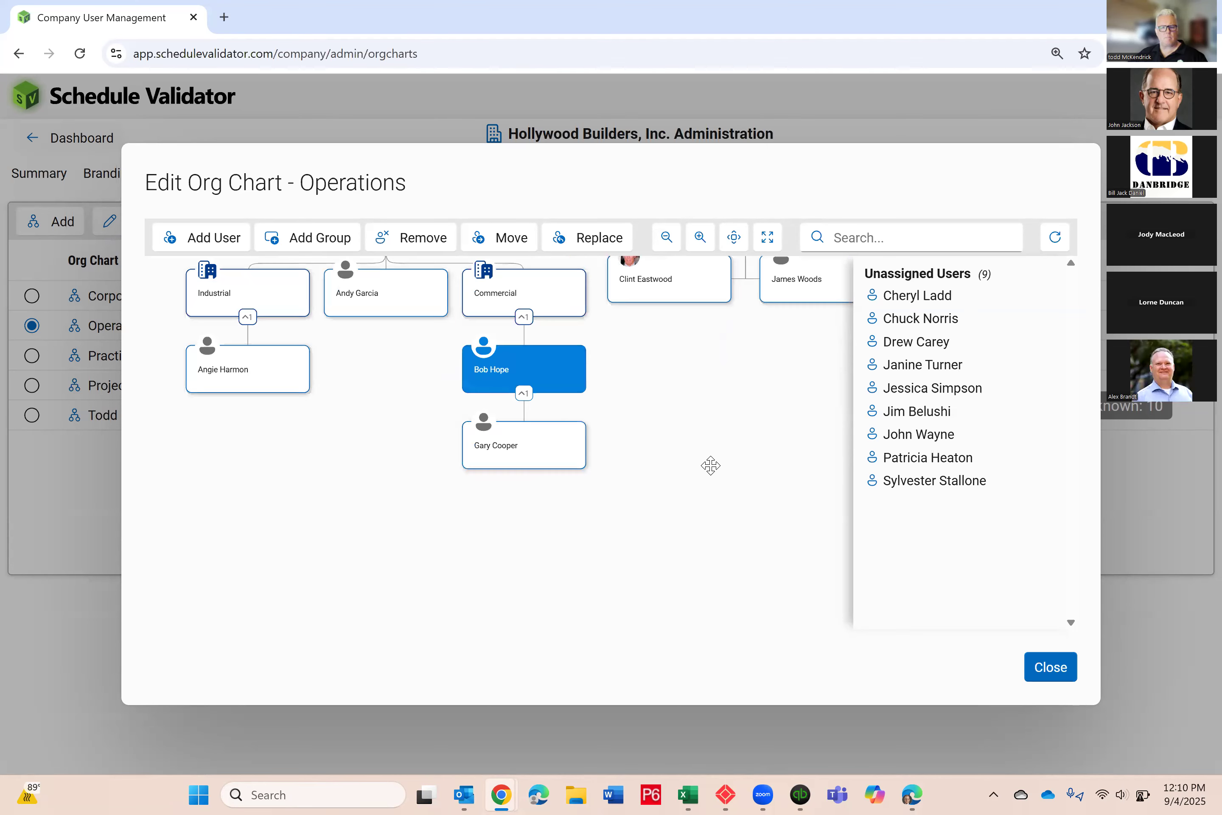
{"action": "scroll", "coordinate": [710, 466], "scroll_direction": "down", "scroll_amount": 1}
{"action": "left_click_drag", "start_coordinate": [605, 538], "coordinate": [568, 525]}
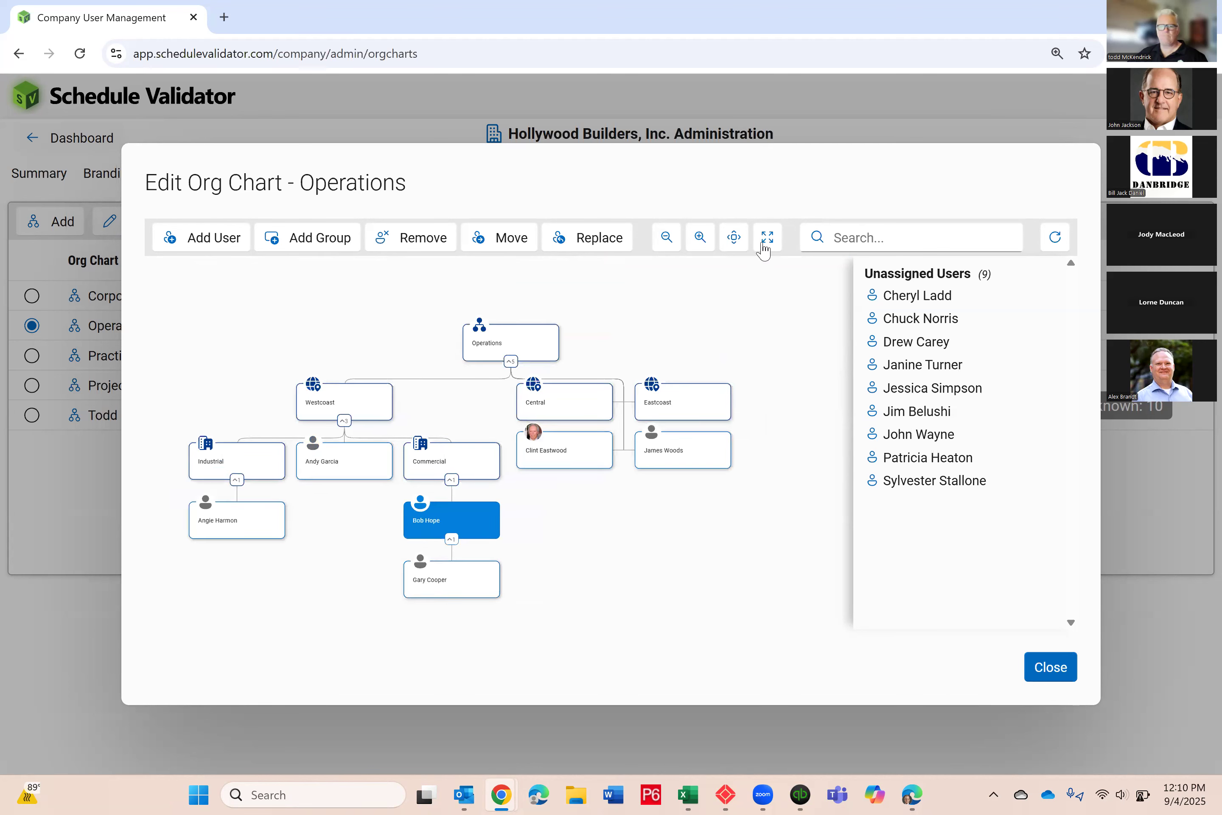
{"action": "left_click", "coordinate": [765, 251]}
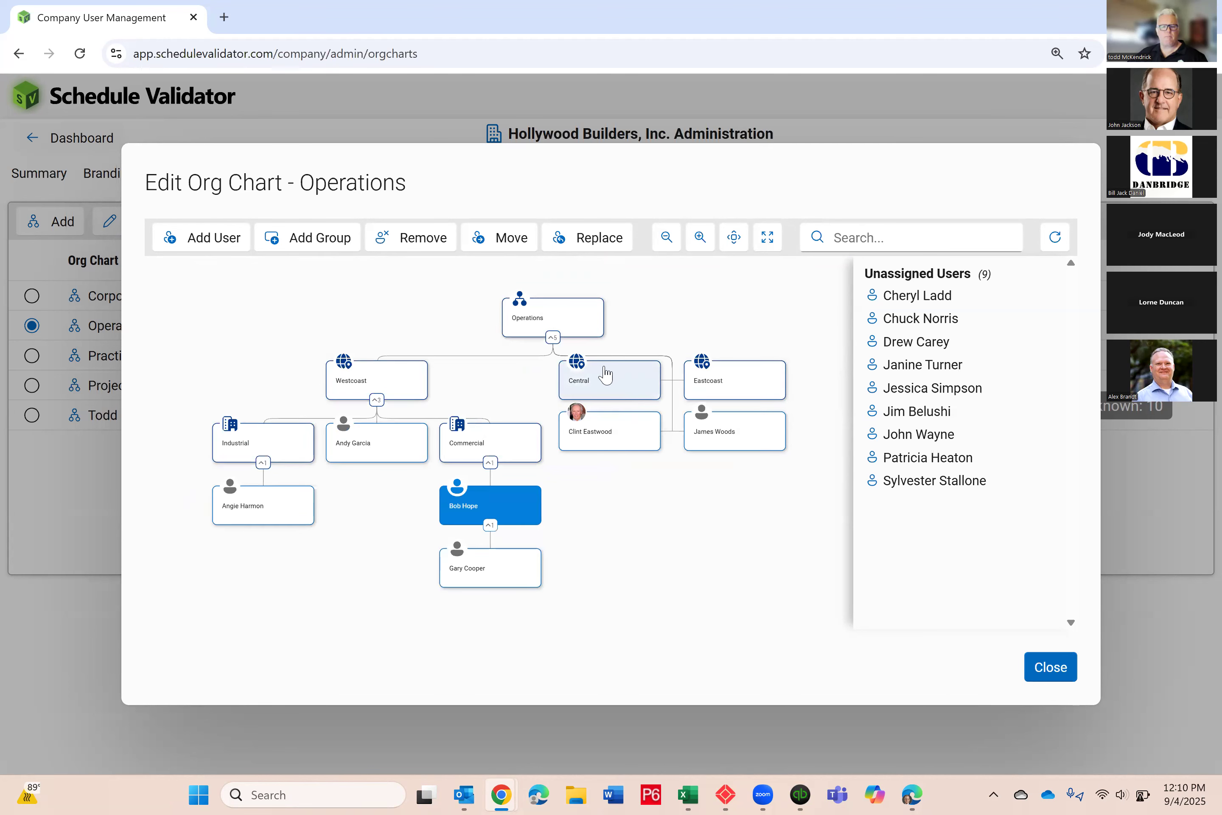
{"action": "left_click", "coordinate": [604, 382]}
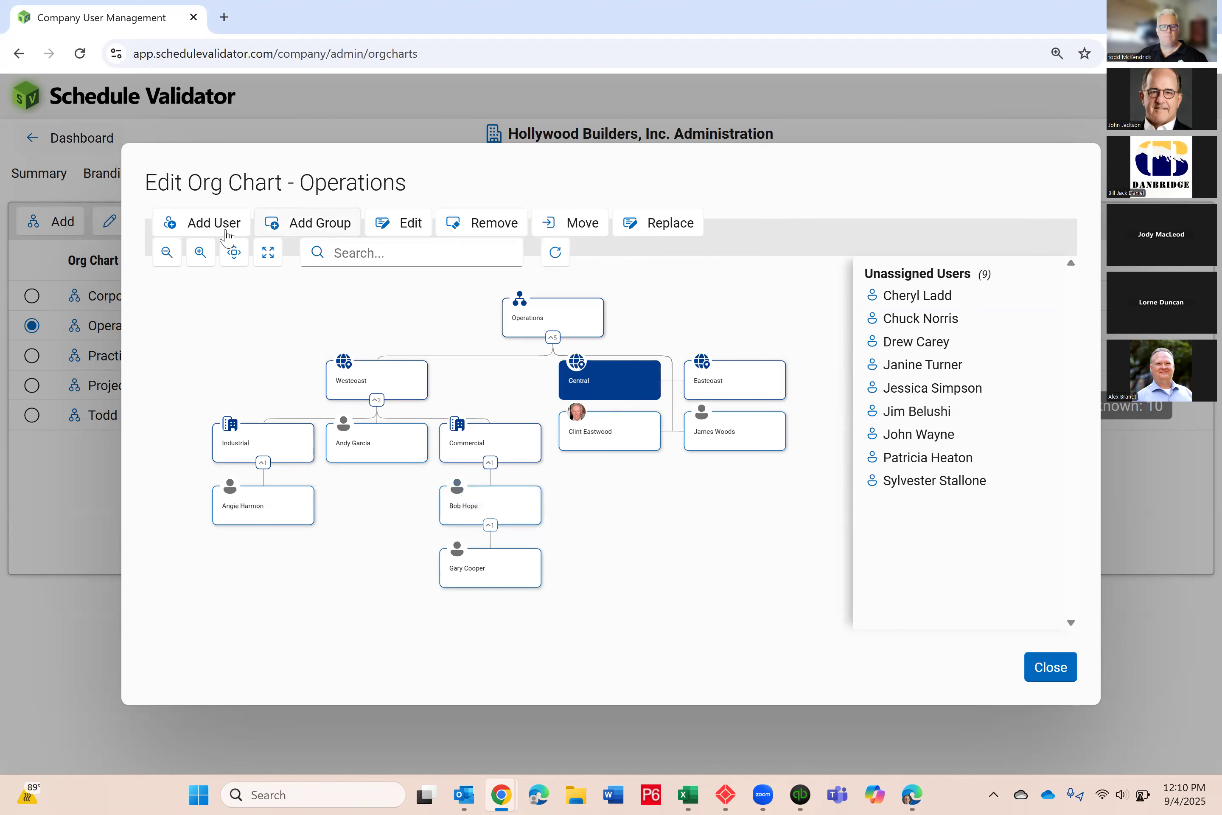
{"action": "left_click", "coordinate": [204, 225]}
{"action": "left_click", "coordinate": [538, 378]}
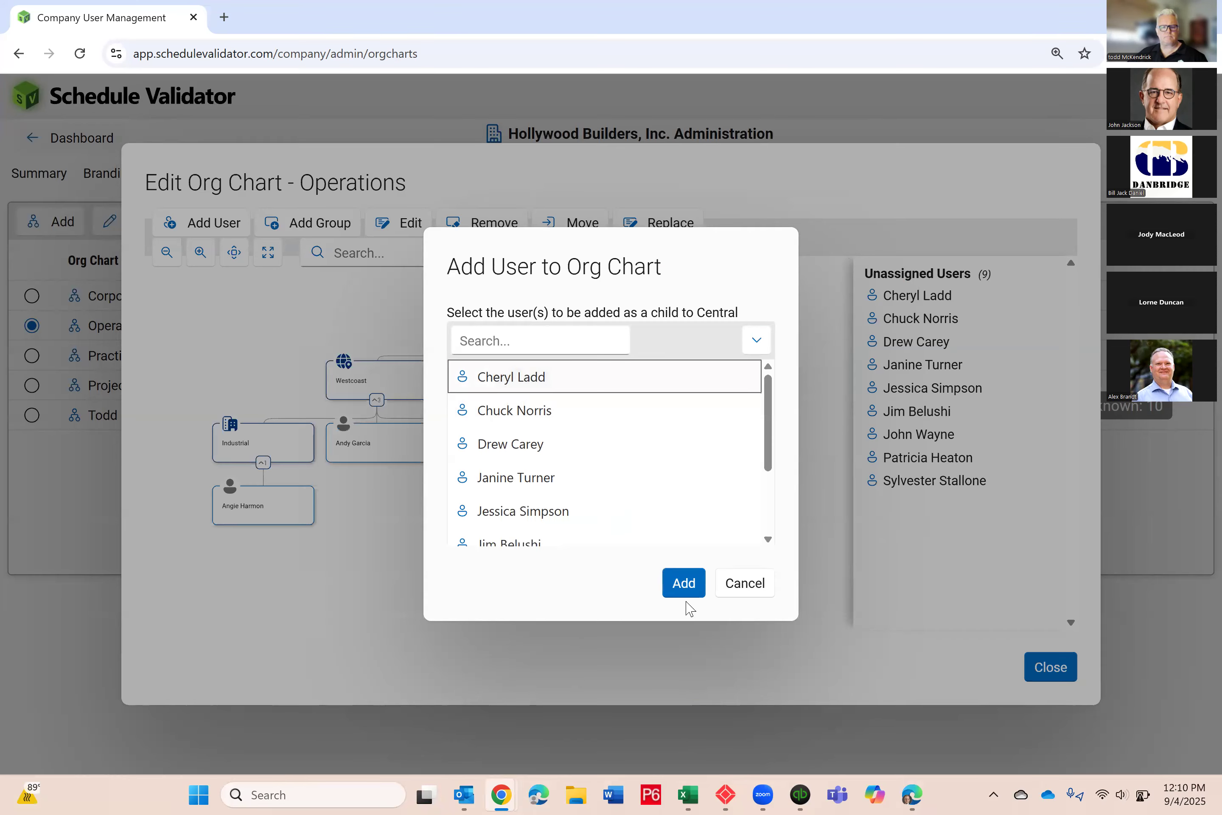
{"action": "left_click", "coordinate": [686, 583]}
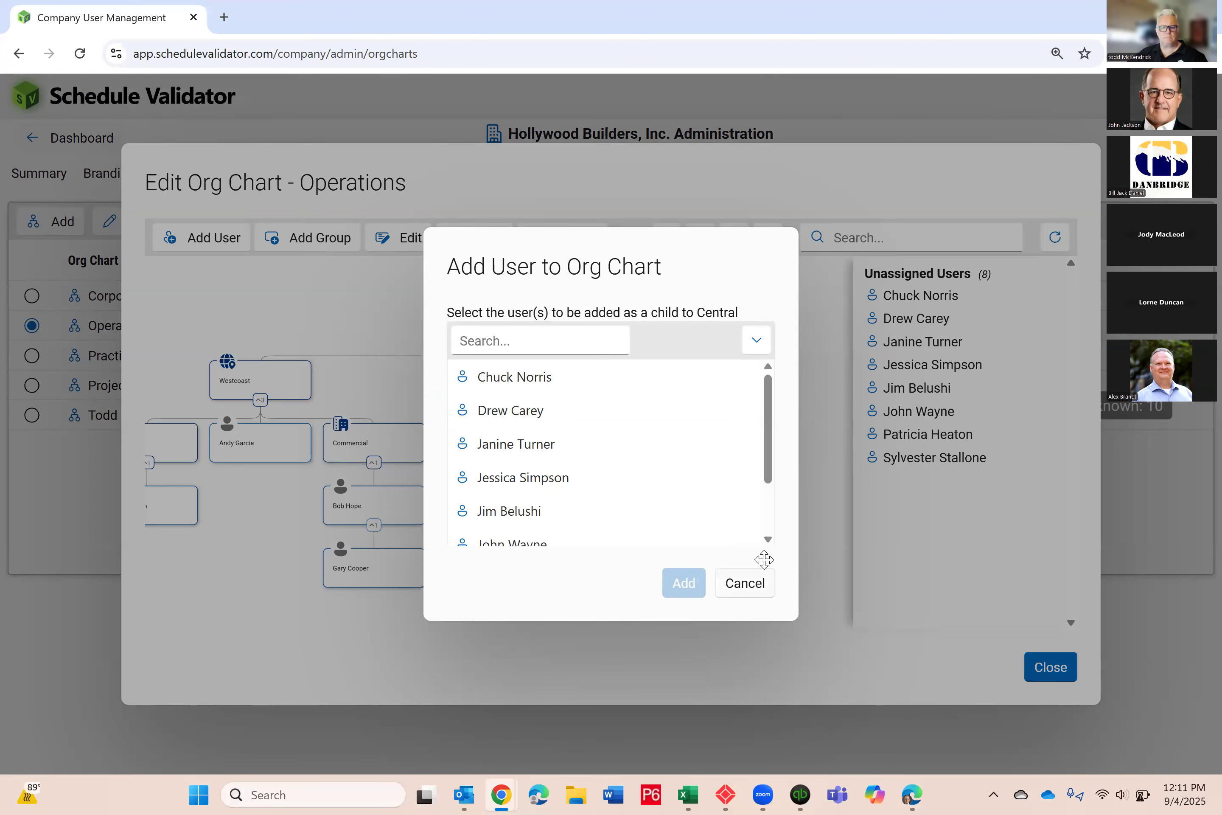
{"action": "left_click", "coordinate": [761, 576]}
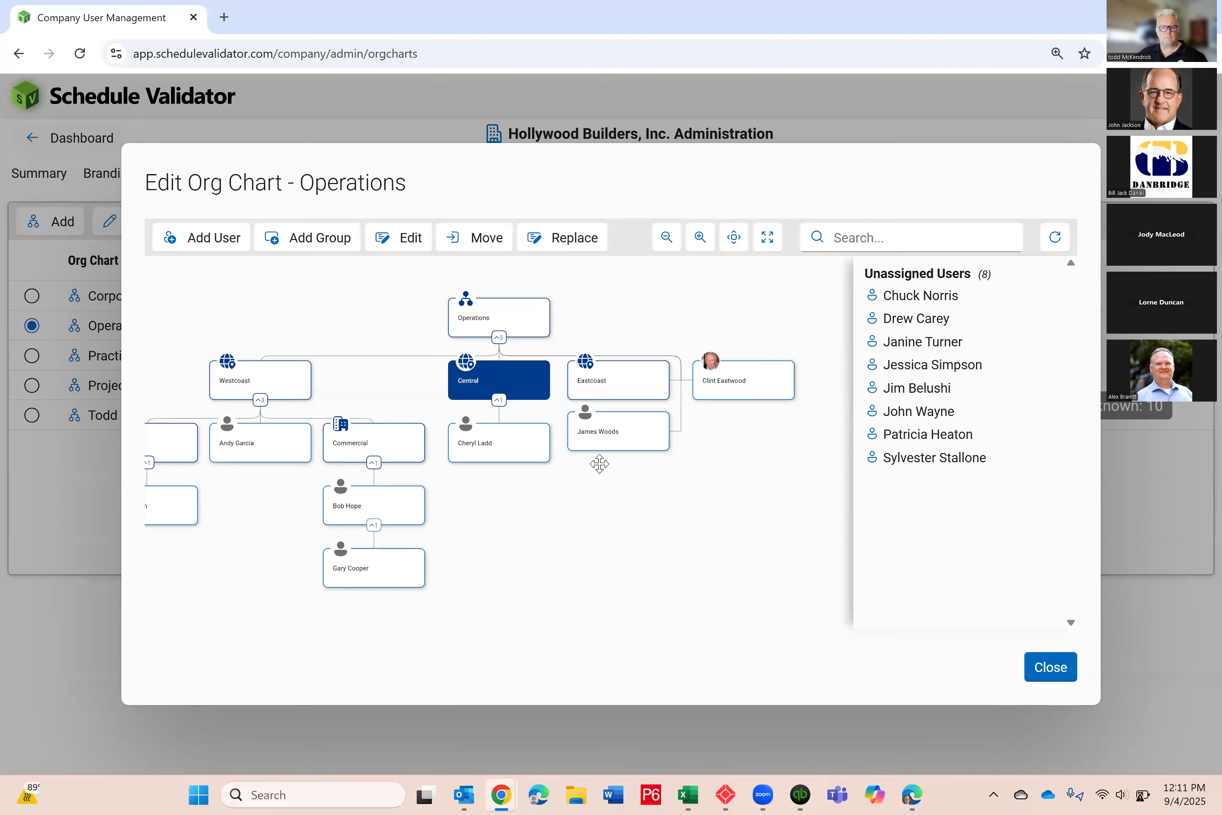
- Add the user Chuck Norris as a child of the Central group
{"action": "left_click", "coordinate": [218, 253]}
{"action": "left_click", "coordinate": [527, 376]}
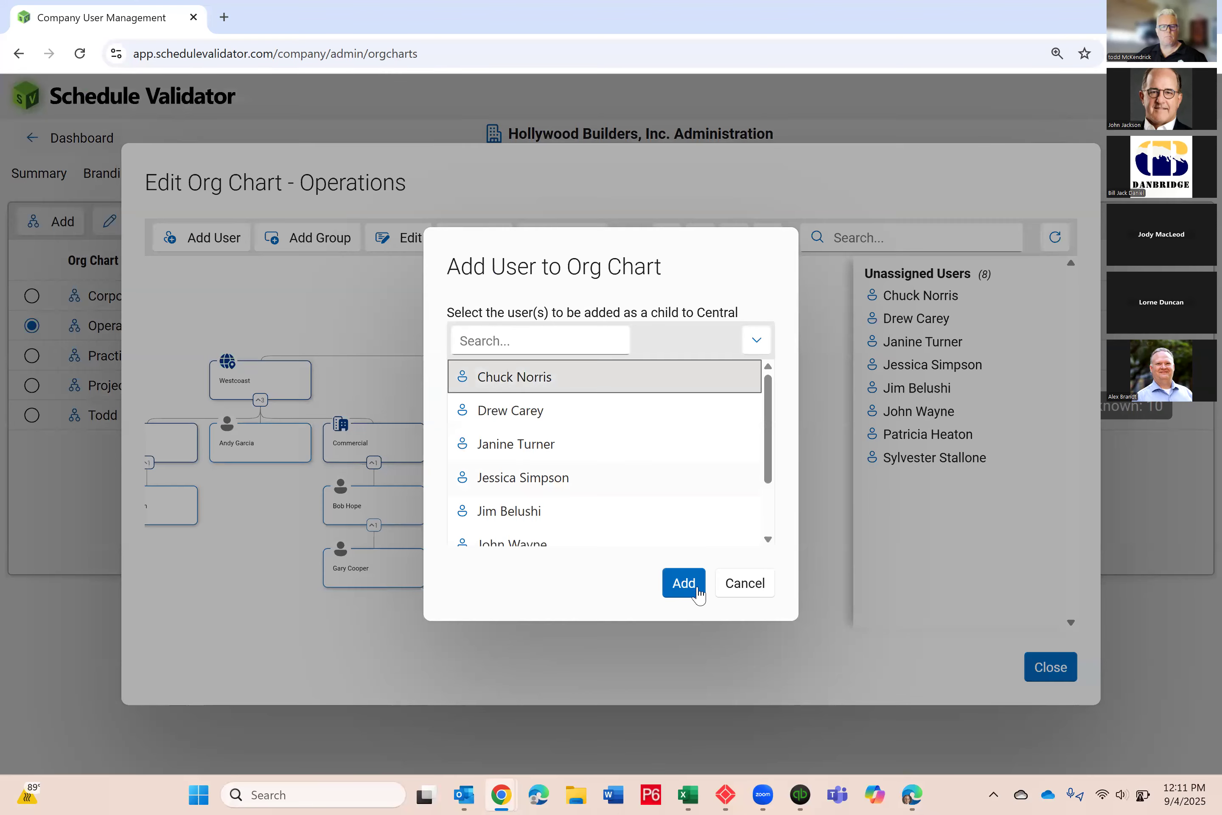
{"action": "left_click", "coordinate": [684, 583]}
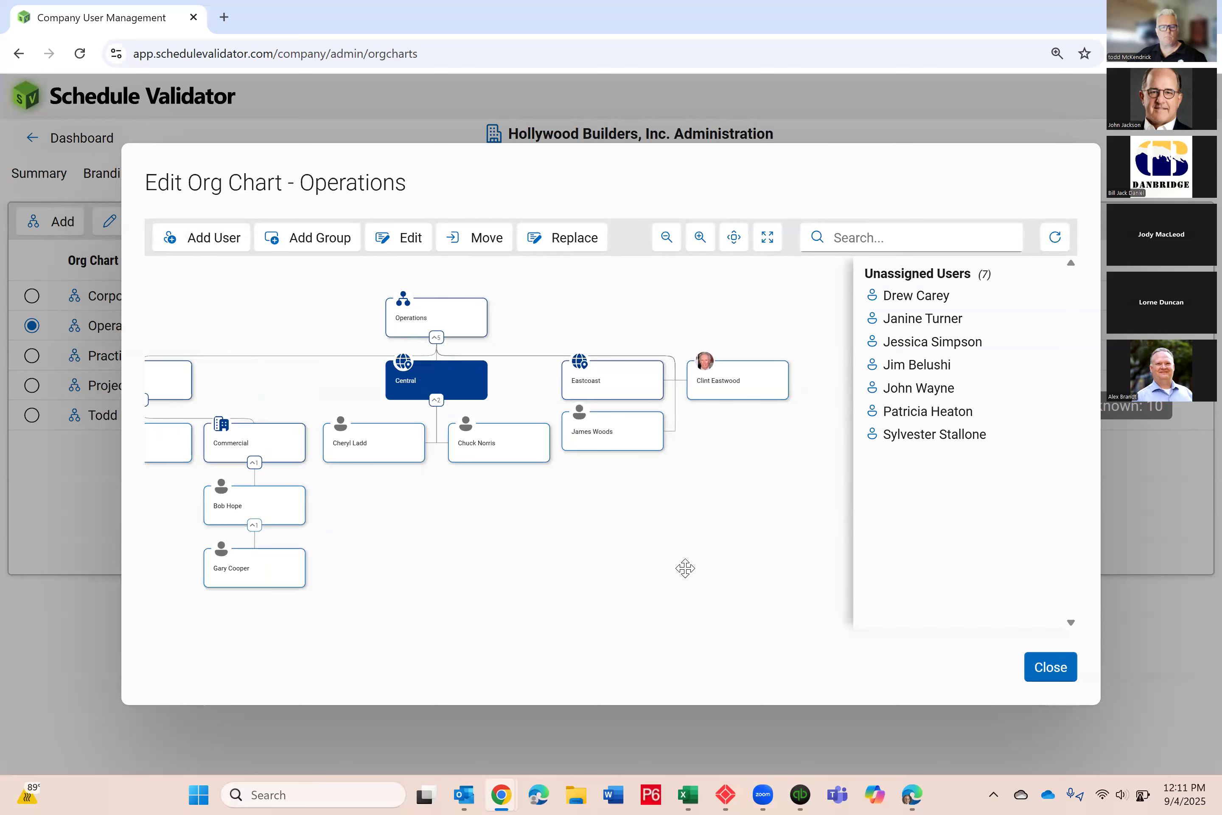
- Add the user Drew Carey as a child of the Eastcoast group
{"action": "left_click", "coordinate": [604, 381]}
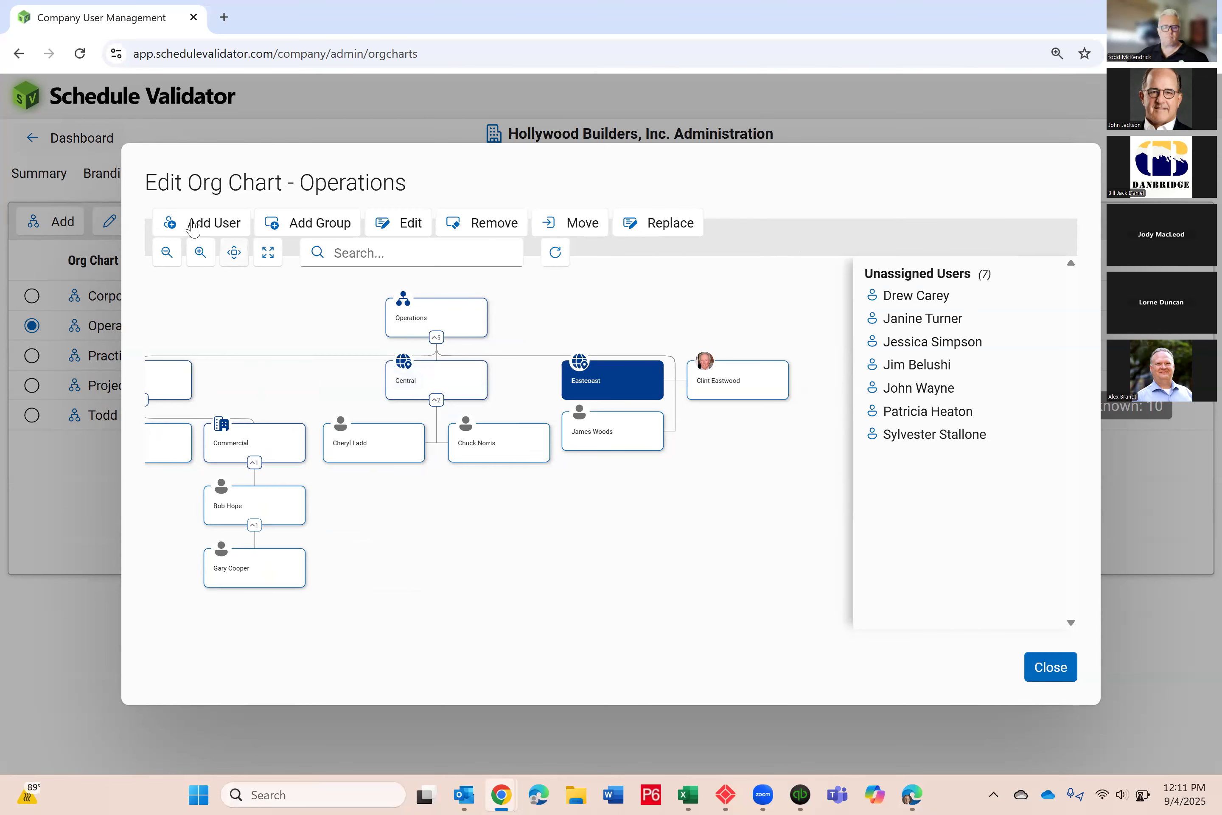
{"action": "left_click", "coordinate": [202, 230]}
{"action": "left_click", "coordinate": [518, 381]}
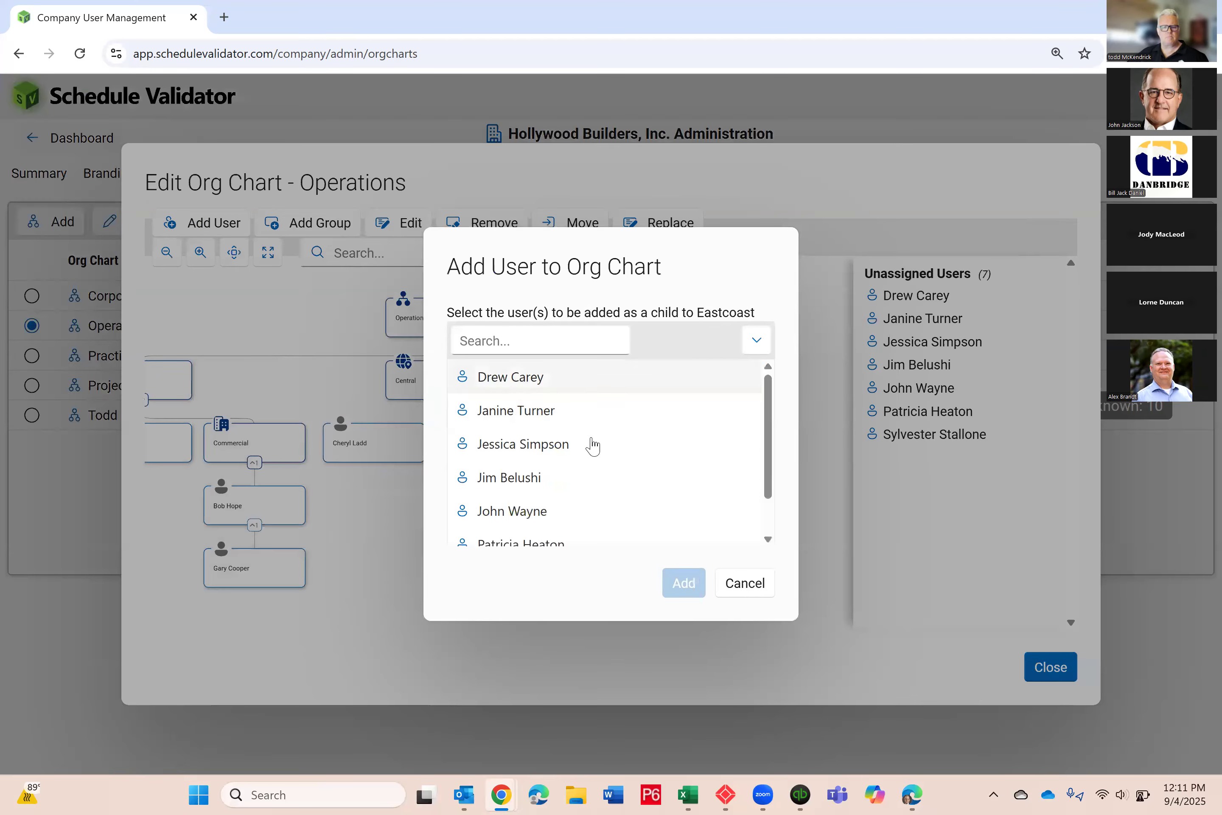
{"action": "left_click", "coordinate": [679, 584]}
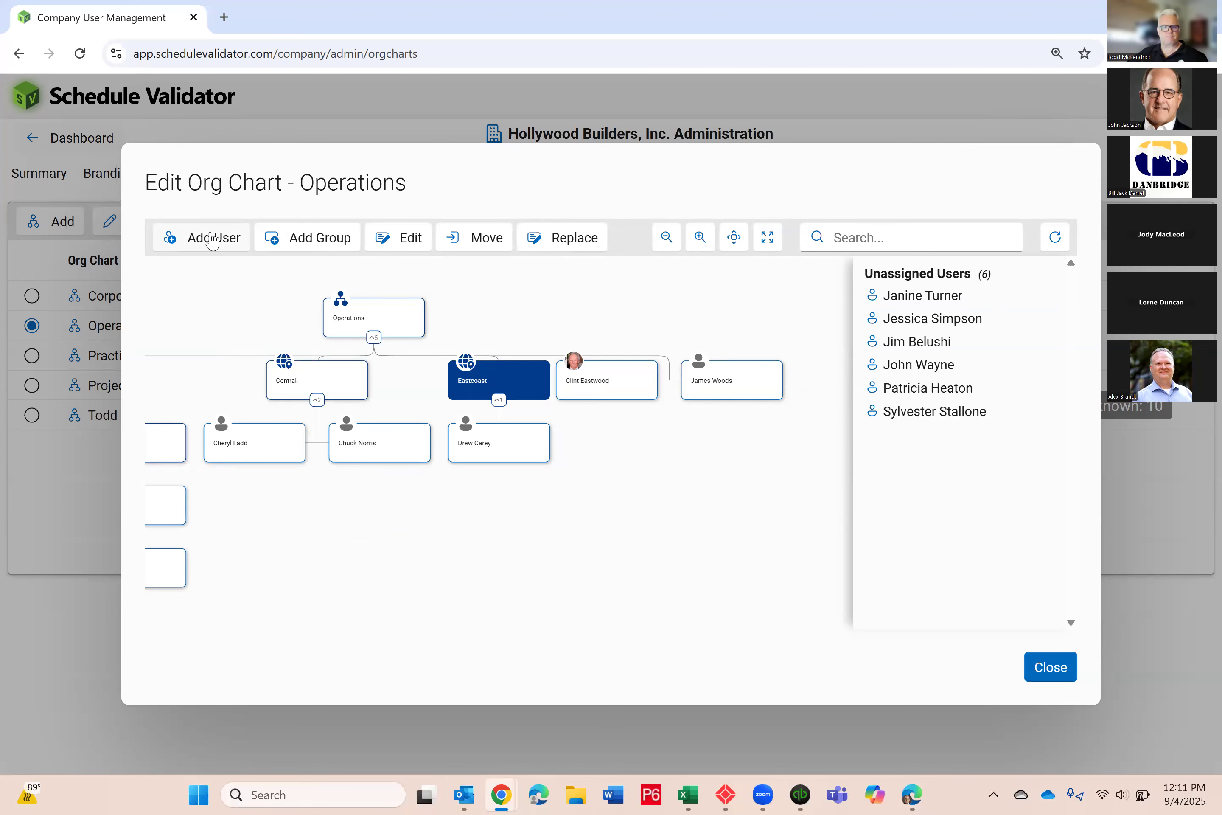
{"action": "left_click", "coordinate": [213, 240]}
{"action": "left_click", "coordinate": [745, 582]}
{"action": "left_click", "coordinate": [216, 242]}
{"action": "left_click", "coordinate": [536, 382]}
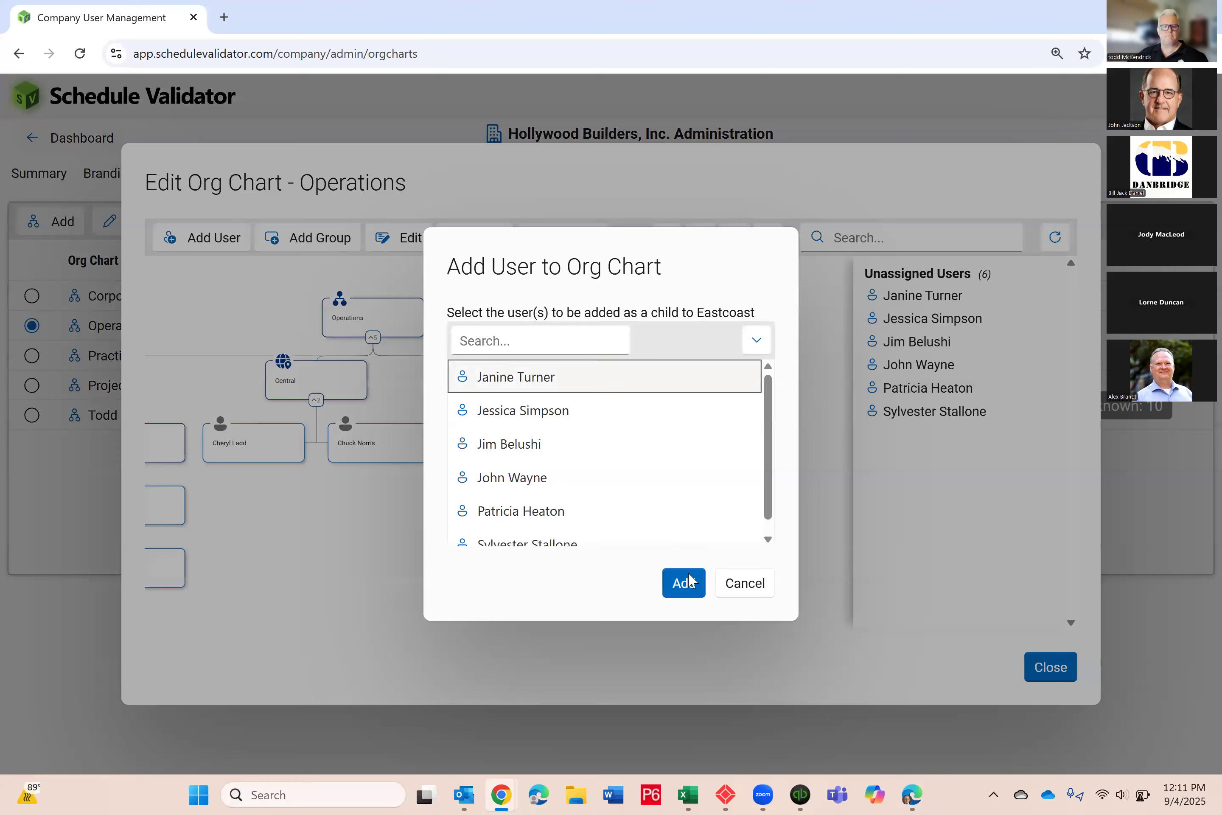
{"action": "left_click", "coordinate": [684, 581]}
- Add the users Jessica Simpson and Jim Belushi as children of Drew Carey in the Eastcoast group
{"action": "left_click", "coordinate": [358, 442]}
{"action": "left_click", "coordinate": [216, 243]}
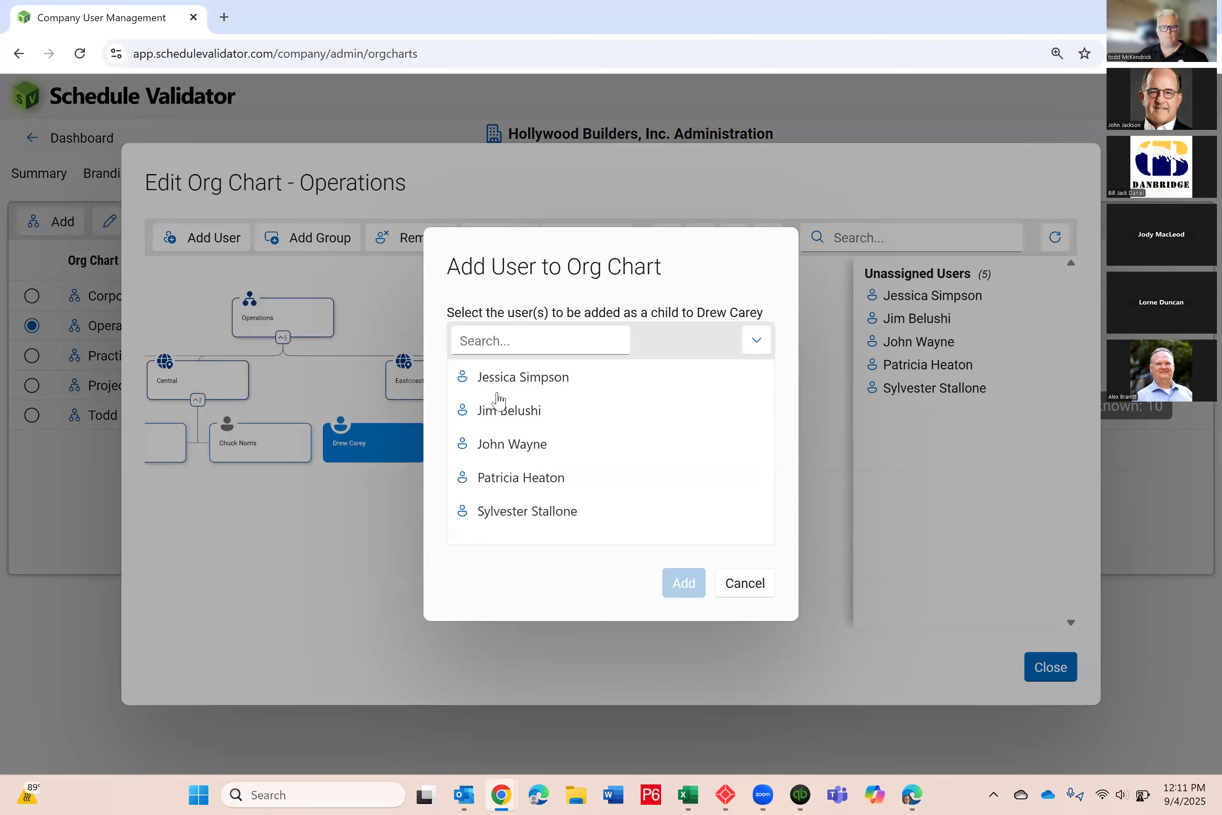
{"action": "left_click", "coordinate": [521, 392]}
{"action": "left_click", "coordinate": [683, 582]}
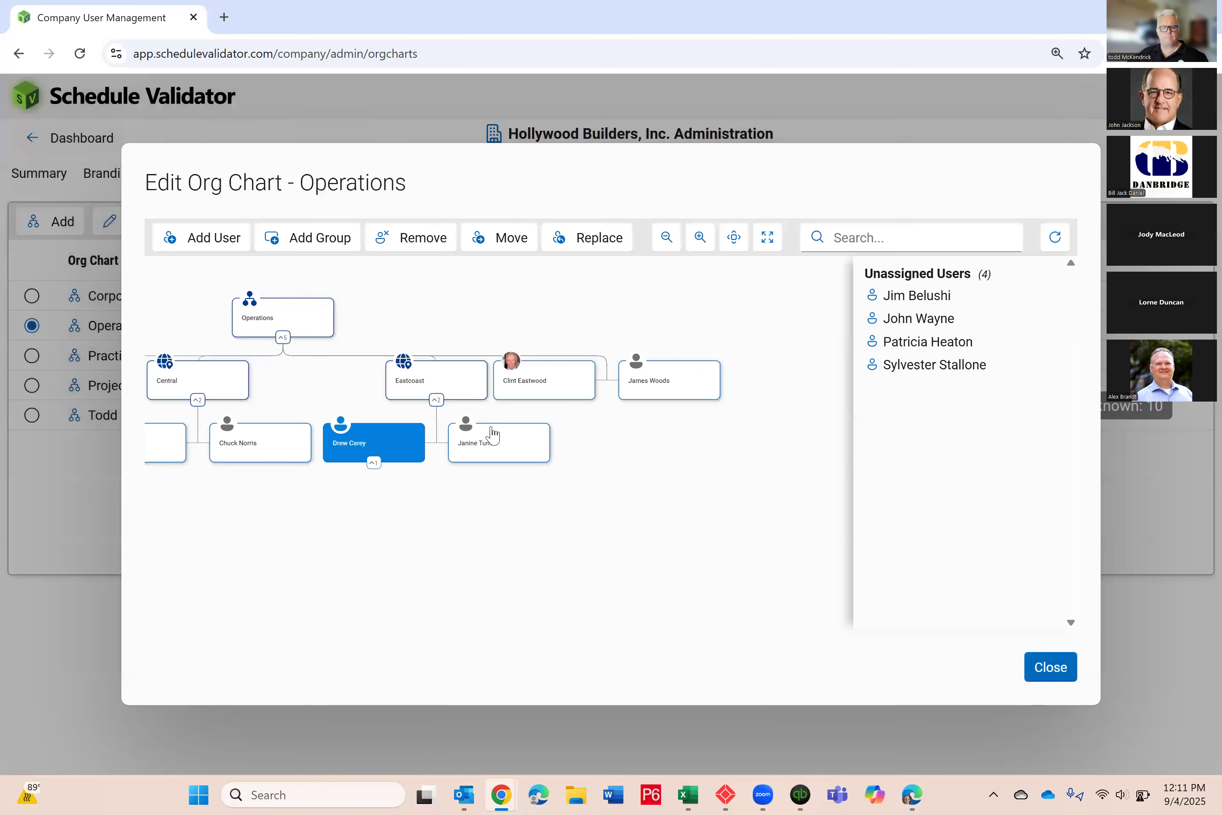
{"action": "left_click", "coordinate": [209, 247]}
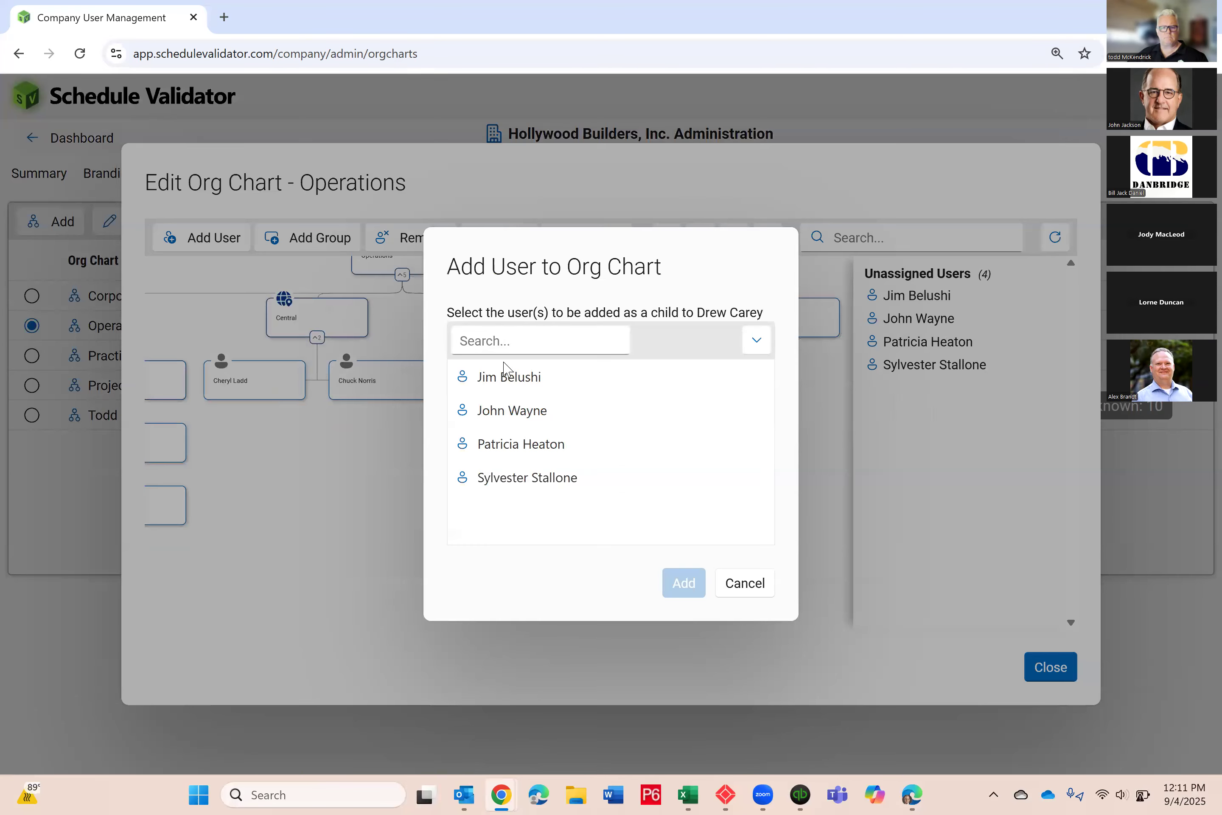
{"action": "left_click", "coordinate": [513, 381]}
{"action": "left_click", "coordinate": [677, 582]}
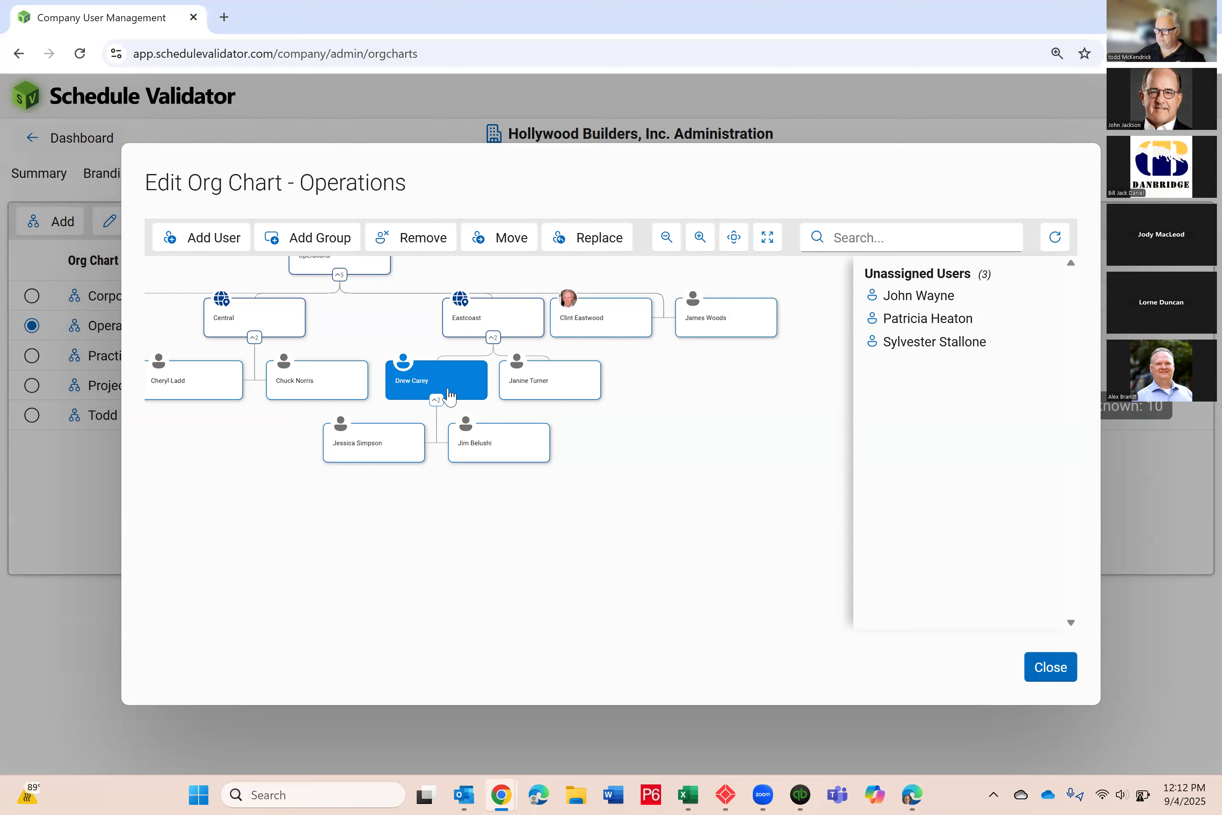
- Add the user John Wayne as a child of the Industrial division in the Westcoast group
{"action": "left_click", "coordinate": [547, 390]}
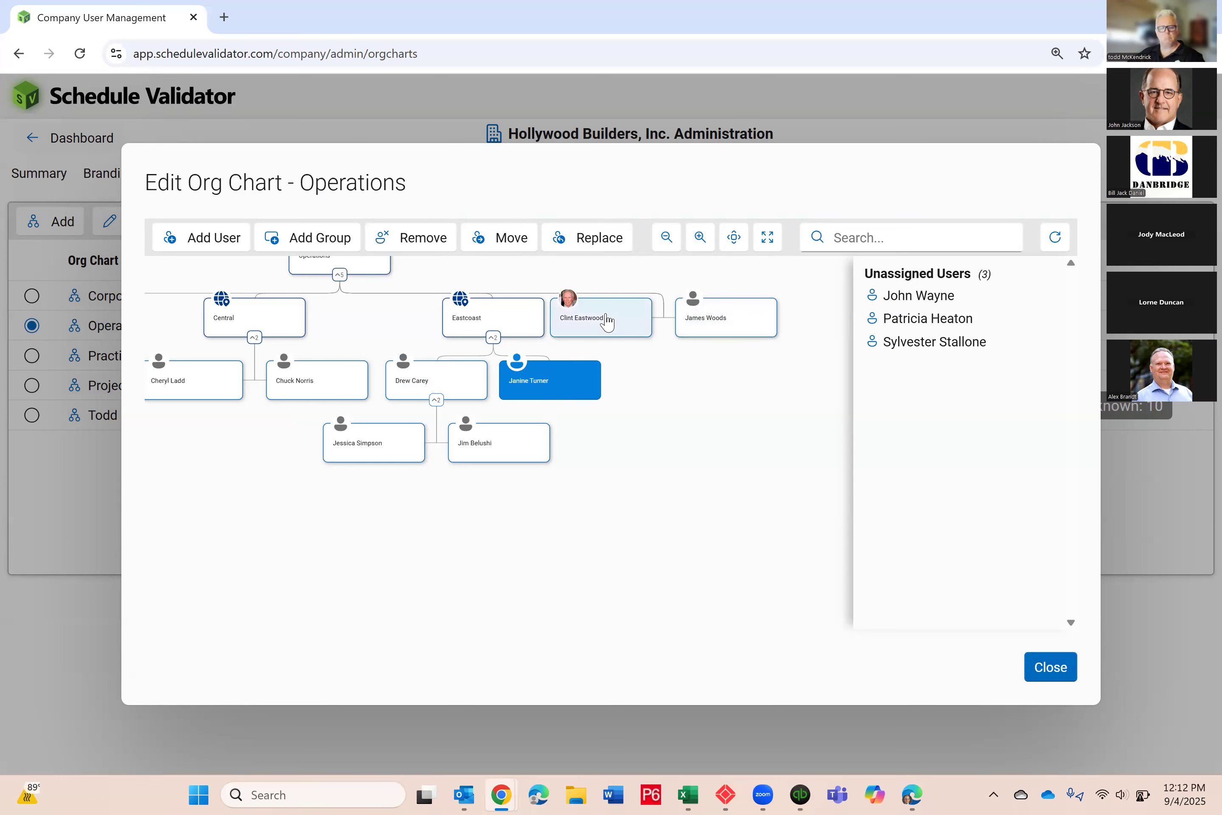
{"action": "left_click_drag", "start_coordinate": [483, 573], "coordinate": [655, 616]}
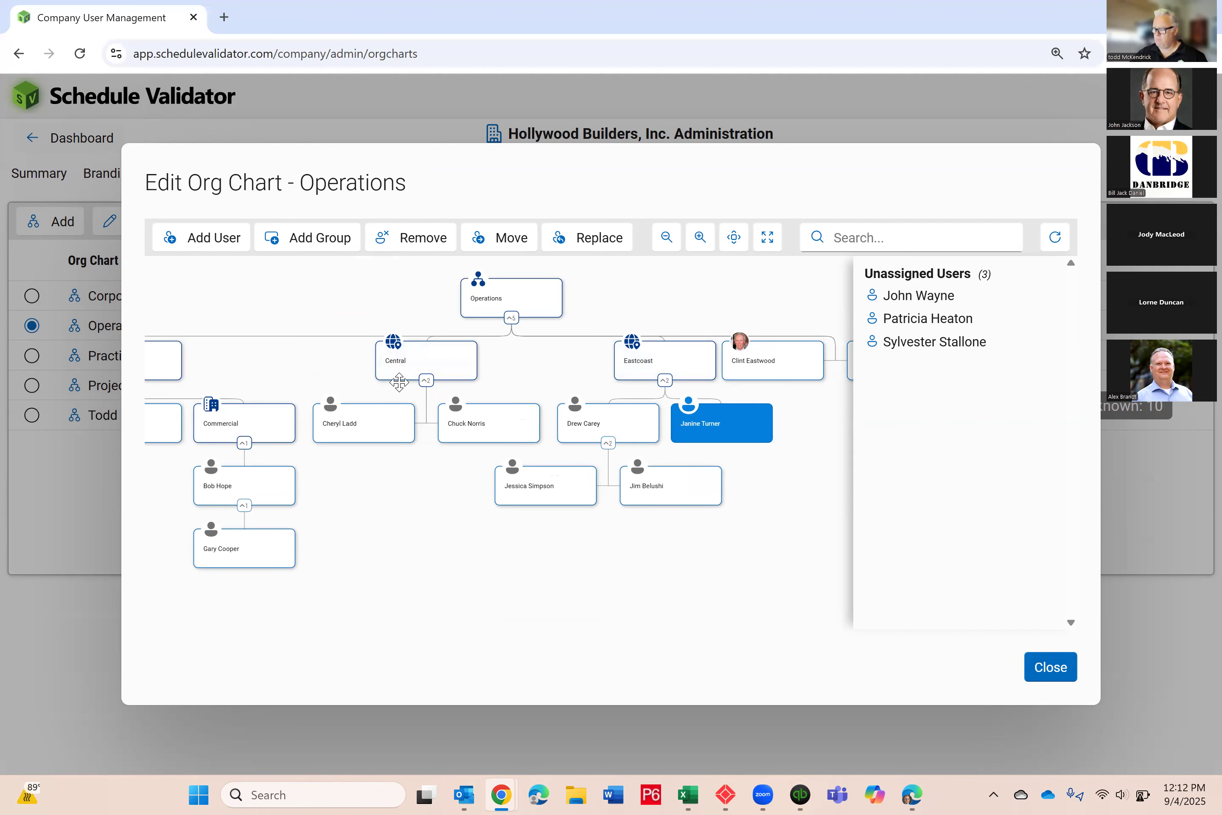
{"action": "left_click_drag", "start_coordinate": [399, 383], "coordinate": [521, 391]}
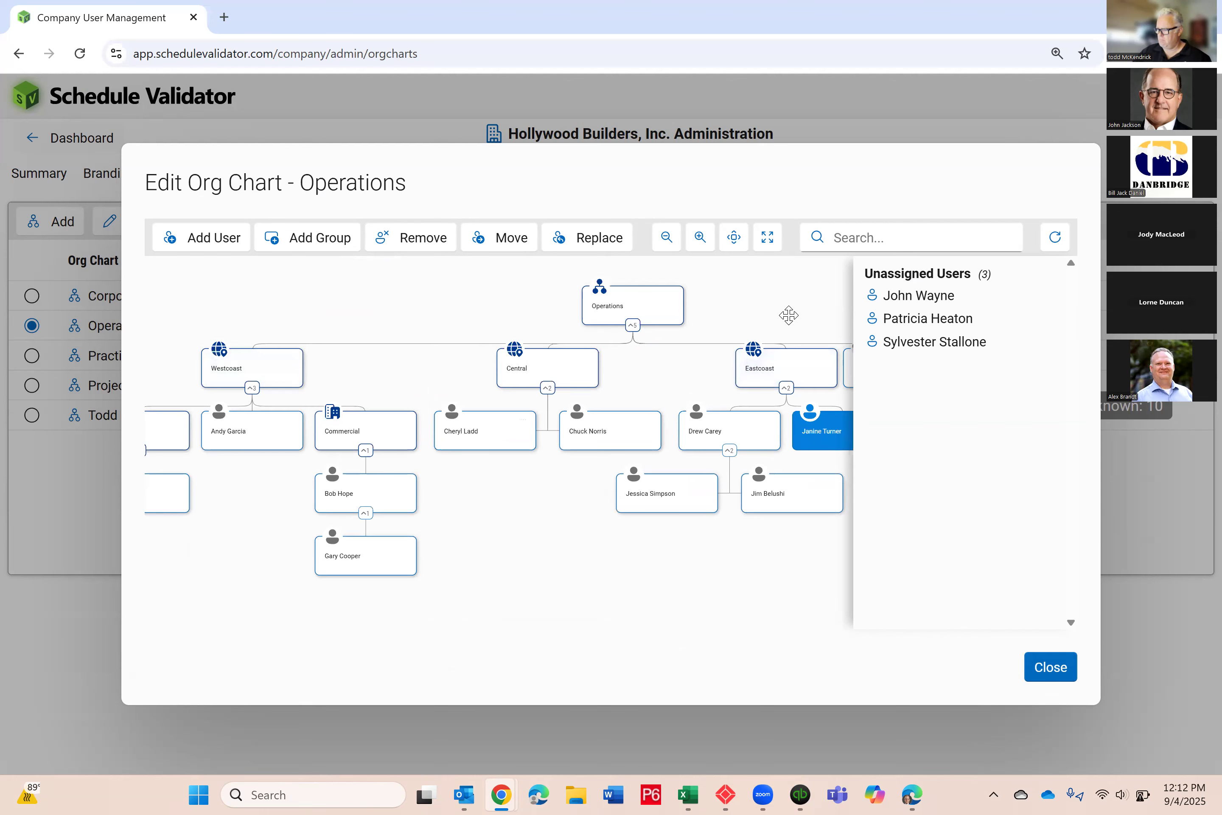
{"action": "left_click_drag", "start_coordinate": [789, 315], "coordinate": [670, 316]}
{"action": "left_click_drag", "start_coordinate": [508, 592], "coordinate": [587, 585]}
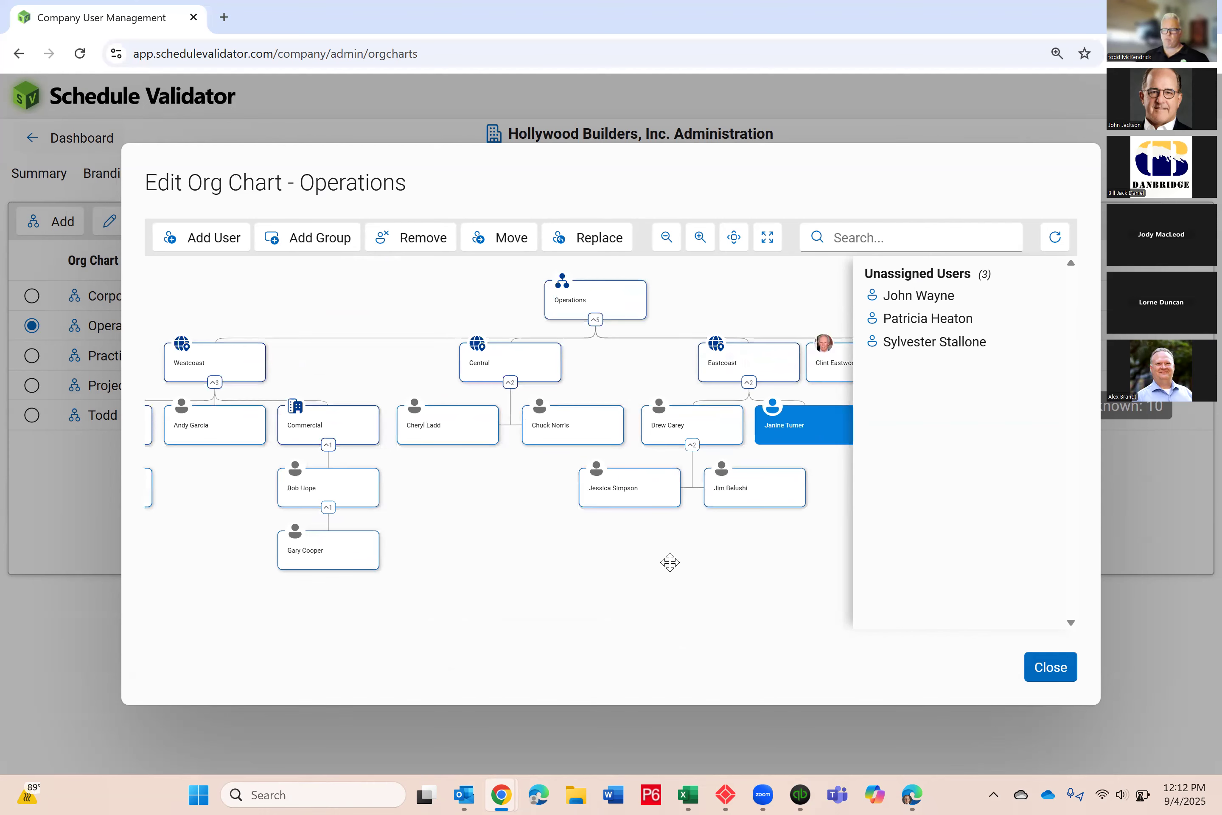
{"action": "left_click_drag", "start_coordinate": [424, 496], "coordinate": [583, 496]}
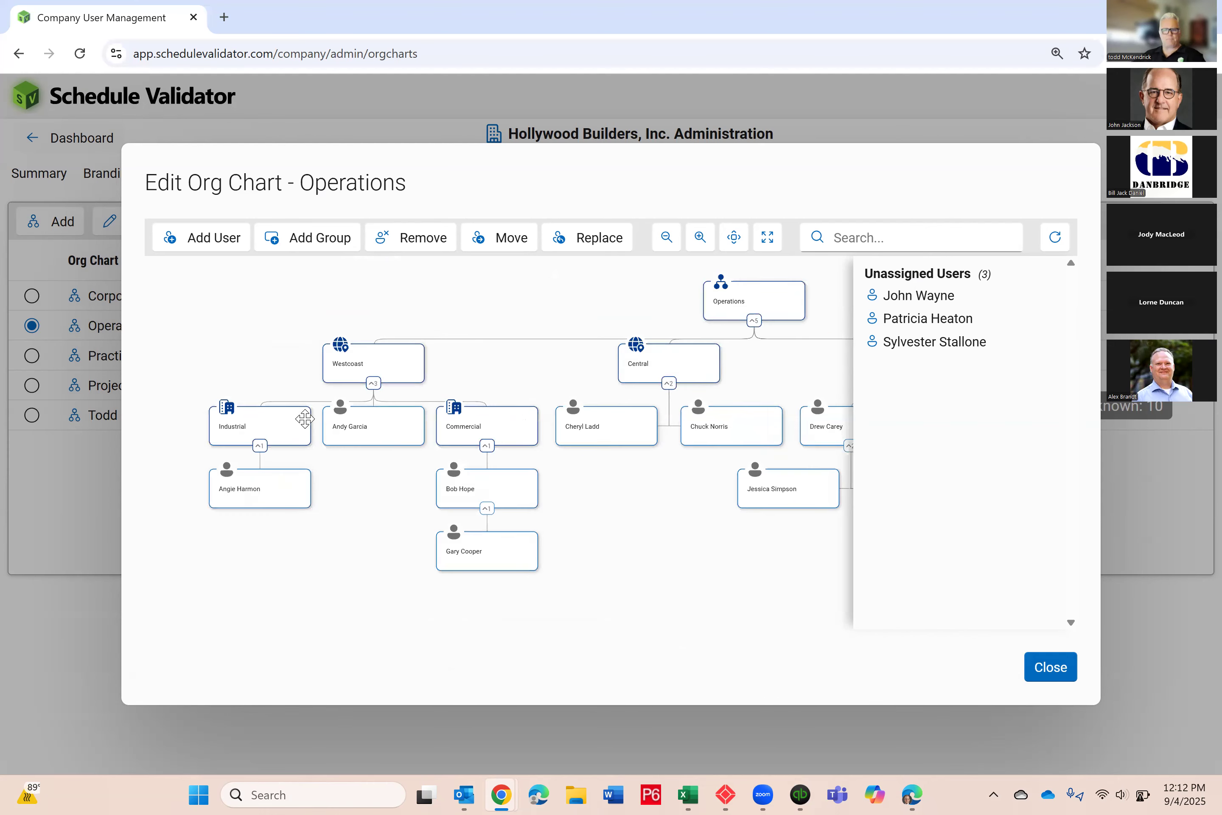
{"action": "left_click", "coordinate": [264, 425]}
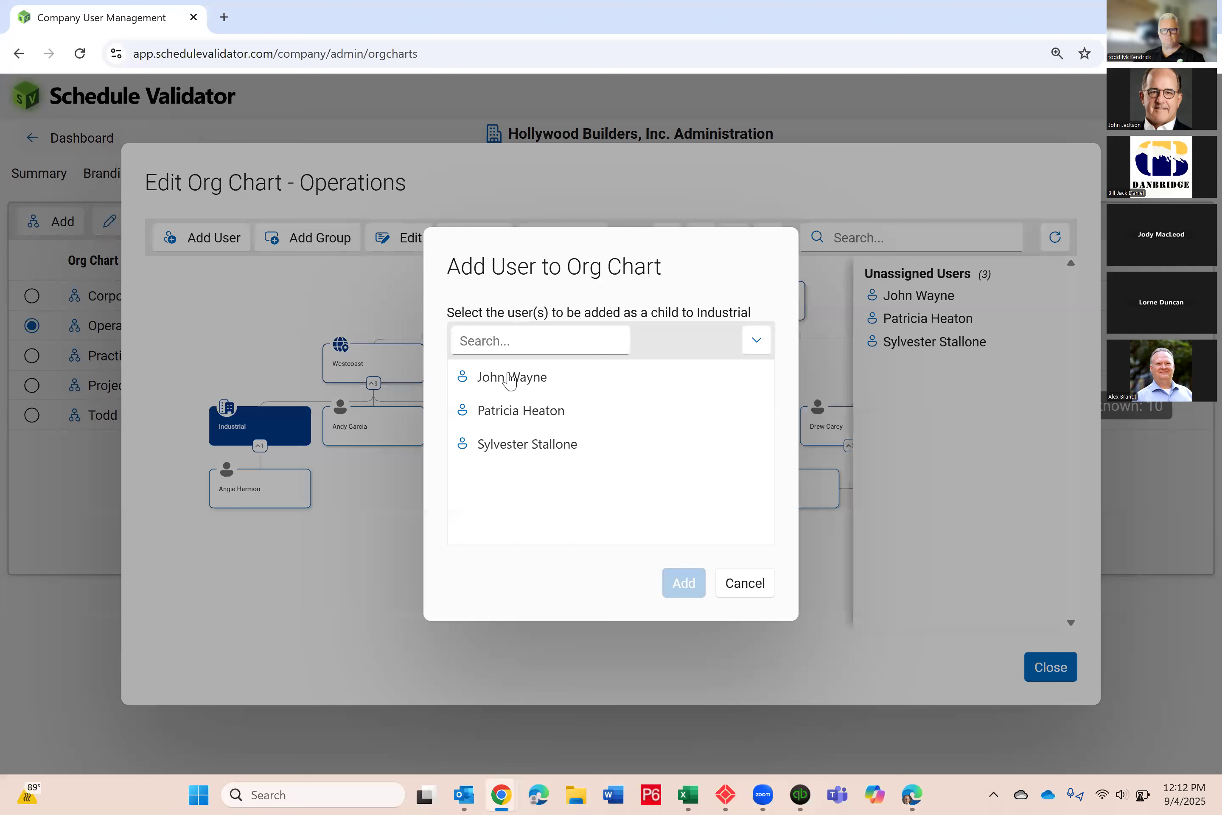
{"action": "left_click", "coordinate": [499, 374]}
{"action": "left_click", "coordinate": [682, 581]}
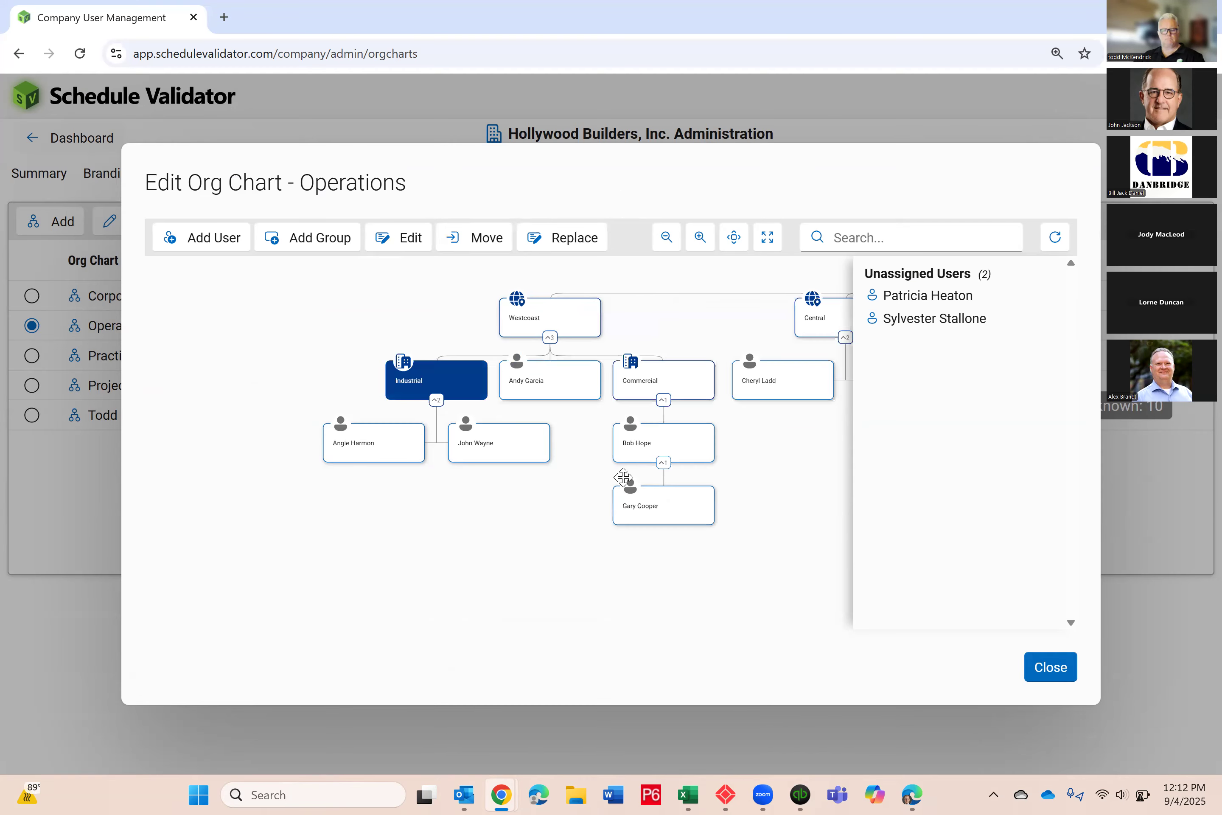
- Add the user Patricia Heaton as a child of Bob Hope in the Commercial division
{"action": "left_click", "coordinate": [681, 445]}
{"action": "left_click", "coordinate": [194, 243]}
{"action": "left_click", "coordinate": [490, 383]}
{"action": "left_click", "coordinate": [680, 582]}
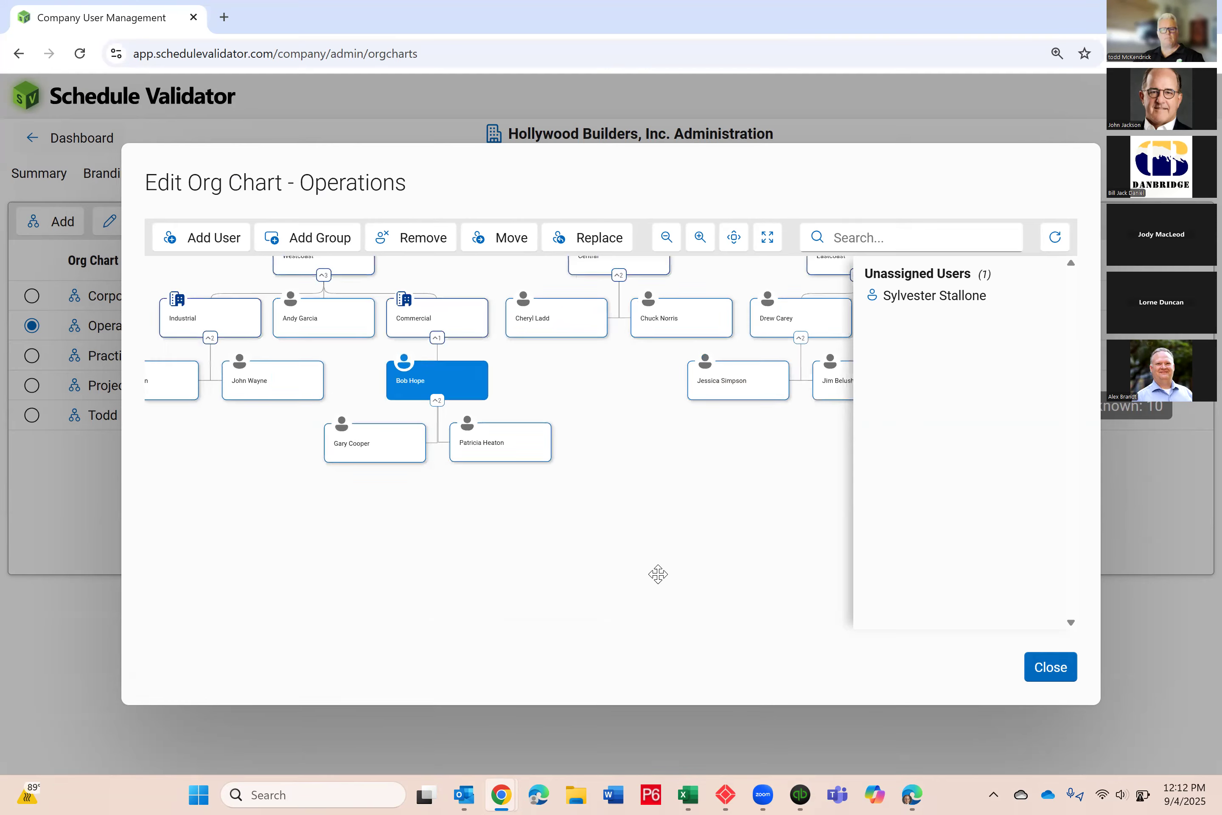
- Add the user Sylvester Stallone as a child of Janine Turner in the Eastcoast group
{"action": "scroll", "coordinate": [667, 508], "scroll_direction": "up", "scroll_amount": 4}
{"action": "scroll", "coordinate": [667, 508], "scroll_direction": "down", "scroll_amount": 4}
{"action": "left_click_drag", "start_coordinate": [639, 546], "coordinate": [491, 592]}
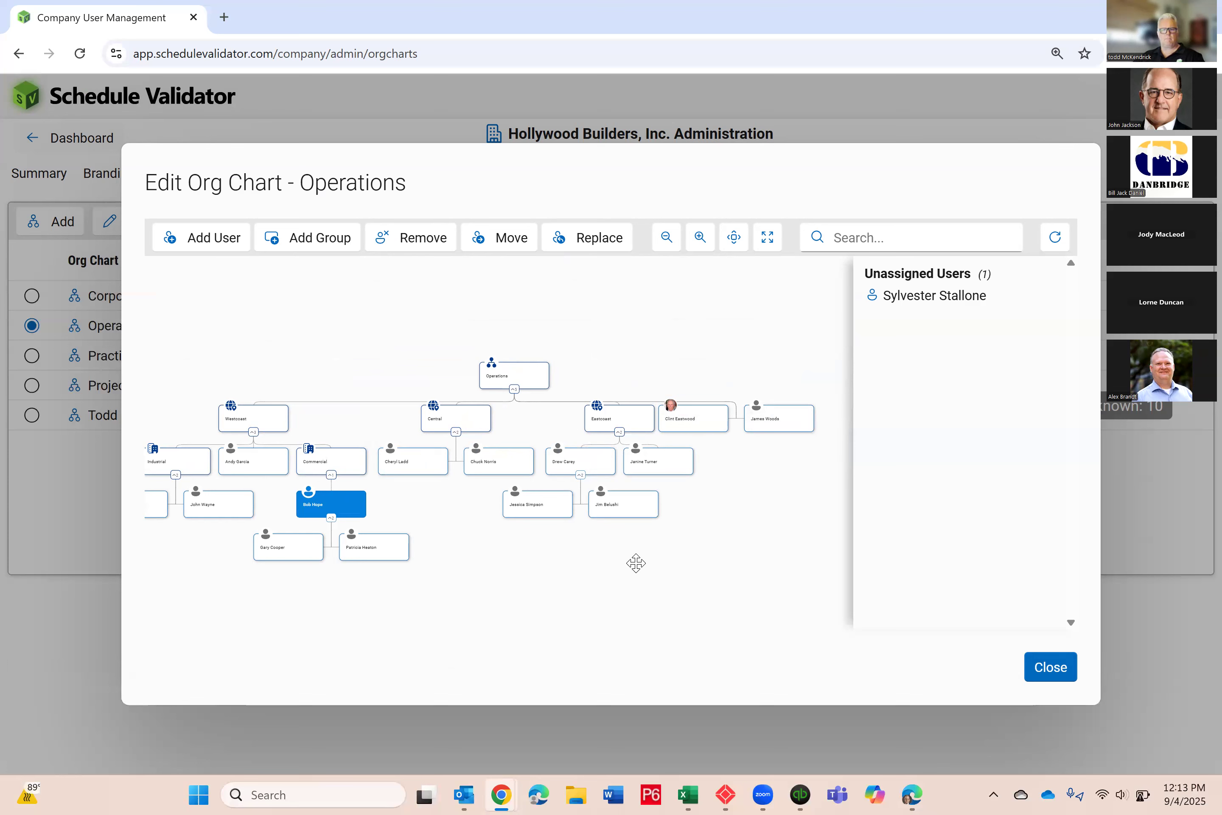
{"action": "left_click", "coordinate": [650, 462]}
{"action": "left_click", "coordinate": [583, 394]}
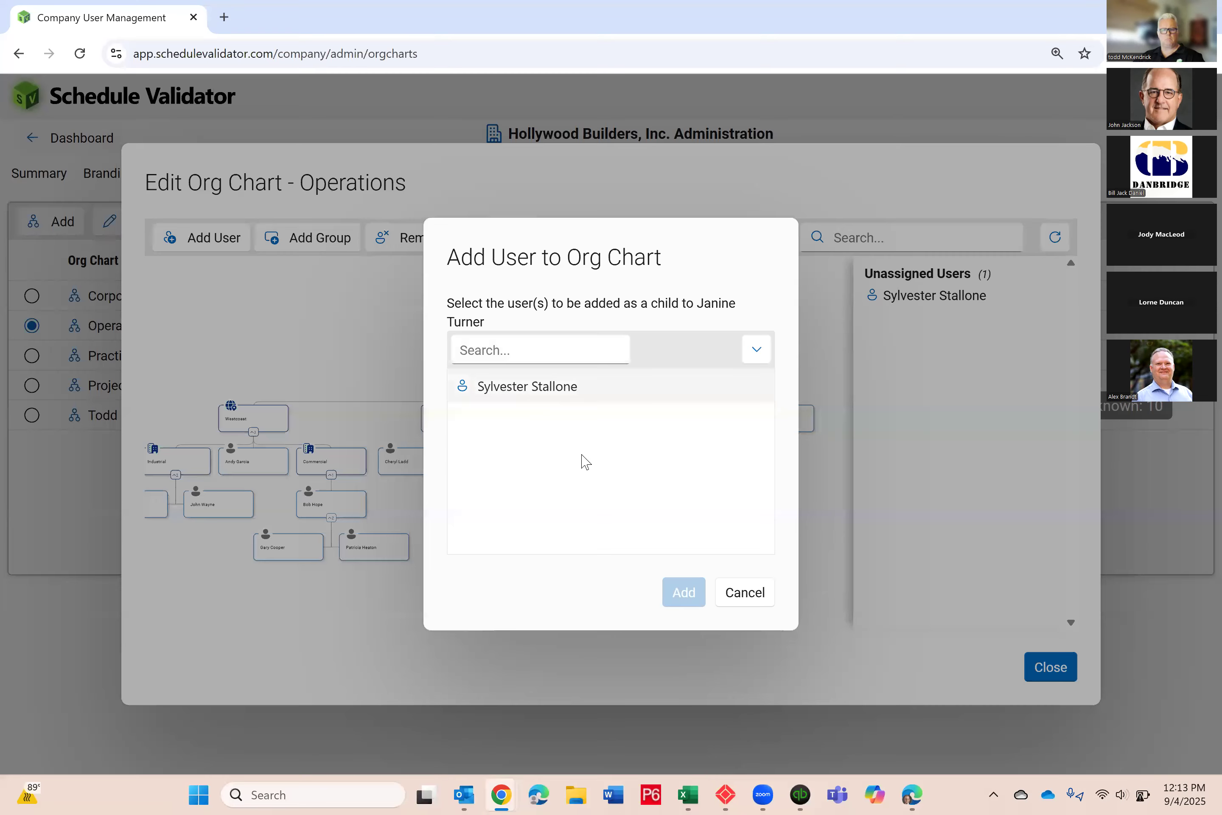
{"action": "left_click", "coordinate": [685, 599]}
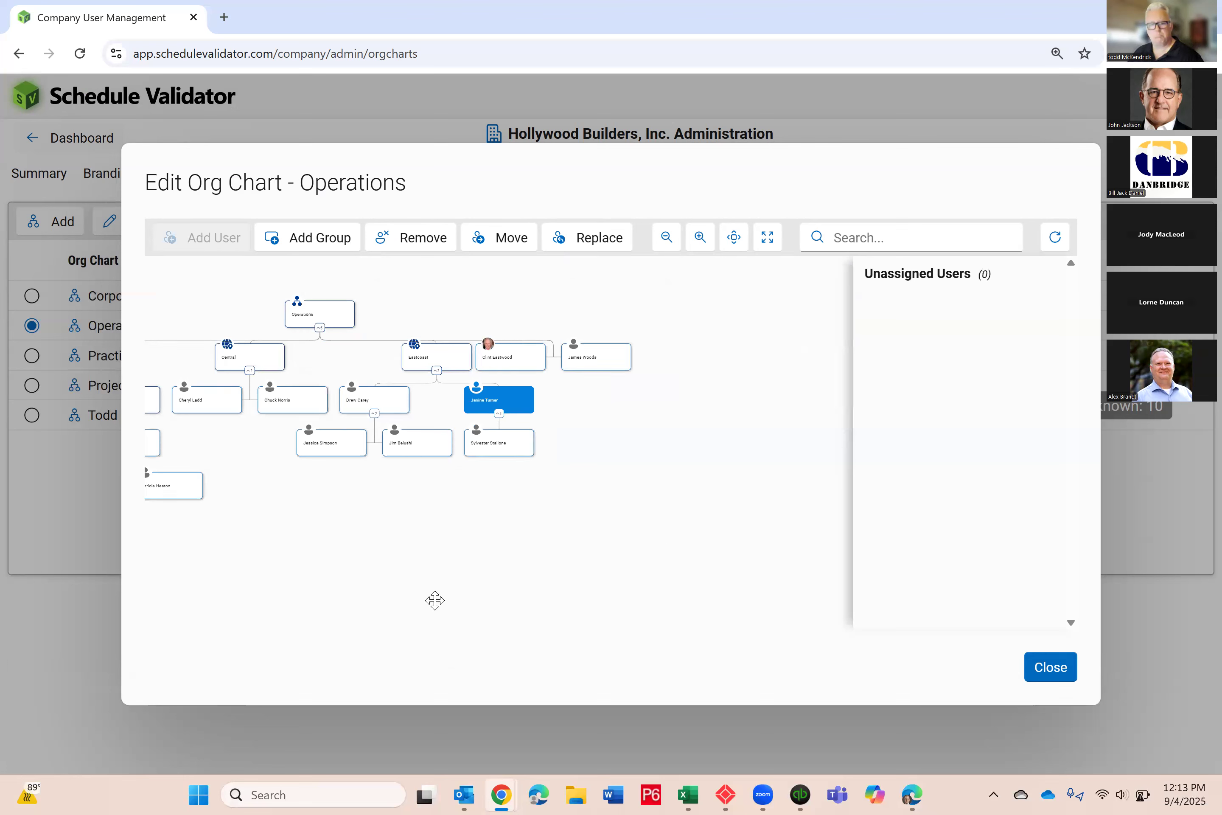
- Examine the regional groups, divisions and user levels across the whole Operations org chart
{"action": "left_click_drag", "start_coordinate": [478, 587], "coordinate": [718, 553]}
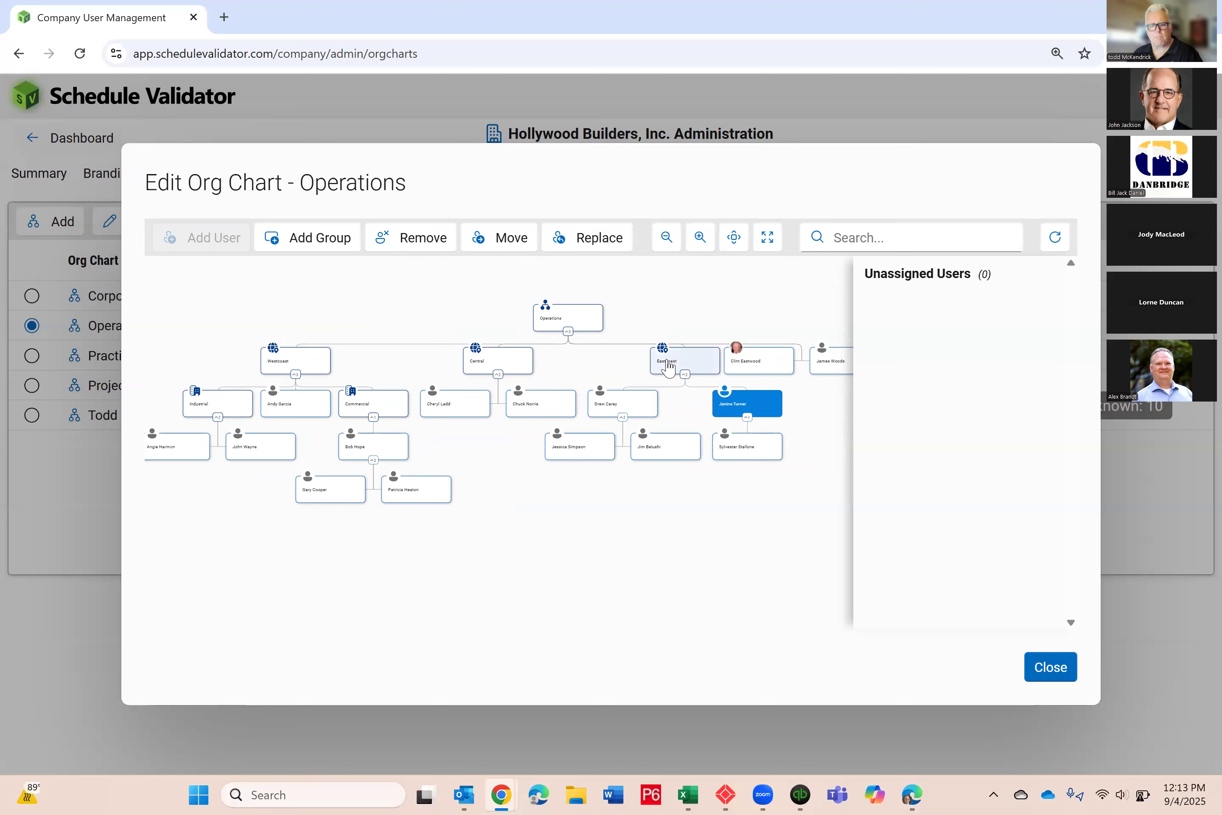
{"action": "mouse_move", "coordinate": [675, 301]}
{"action": "left_mouse_down"}
{"action": "mouse_move", "coordinate": [629, 287]}
{"action": "mouse_move", "coordinate": [676, 297]}
{"action": "left_mouse_up"}
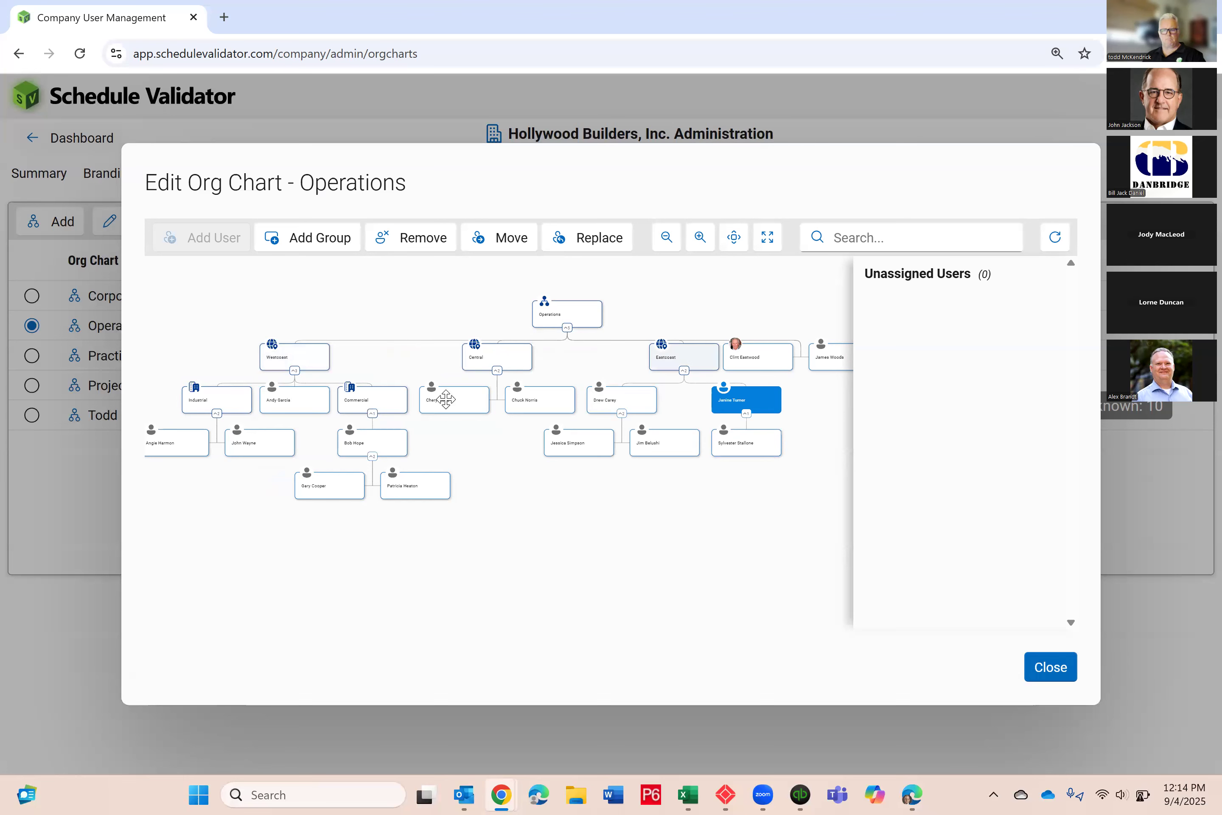
{"action": "left_click_drag", "start_coordinate": [638, 516], "coordinate": [611, 545]}
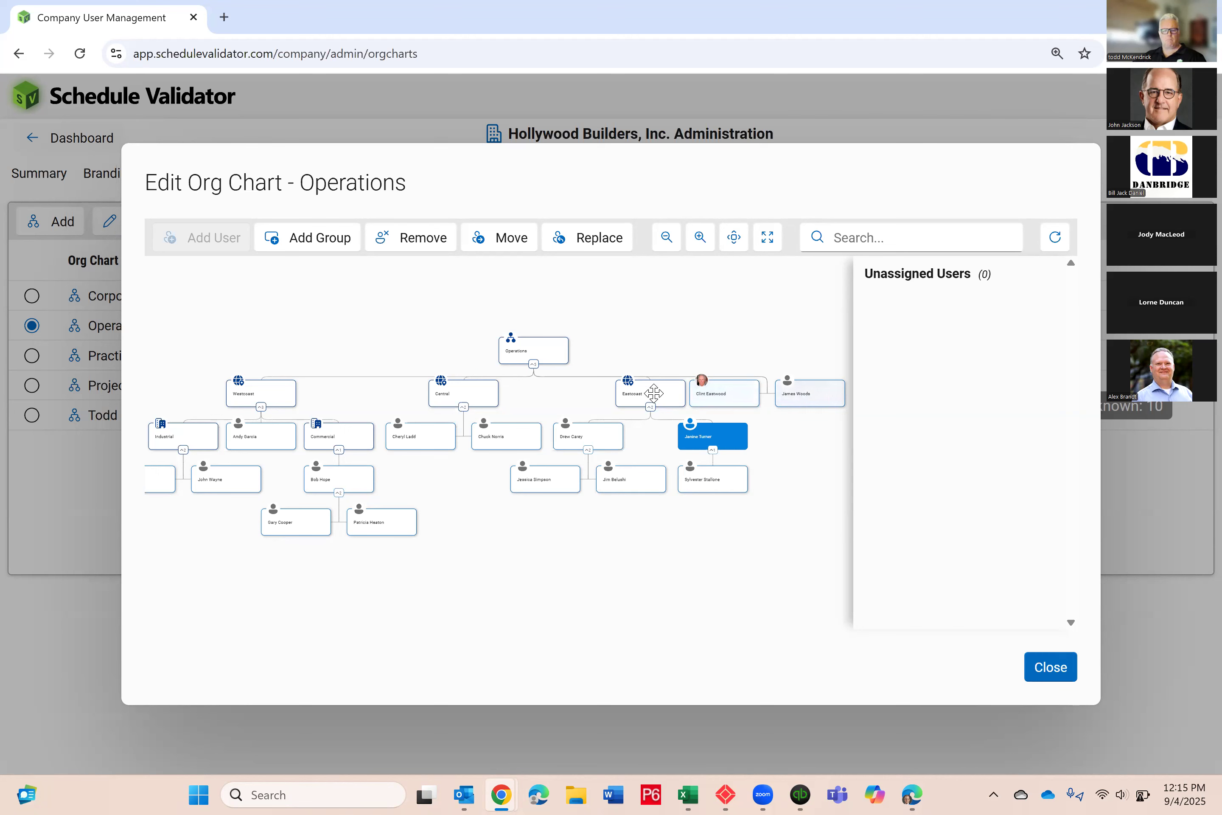
{"action": "left_click", "coordinate": [734, 396]}
{"action": "left_click", "coordinate": [827, 401]}
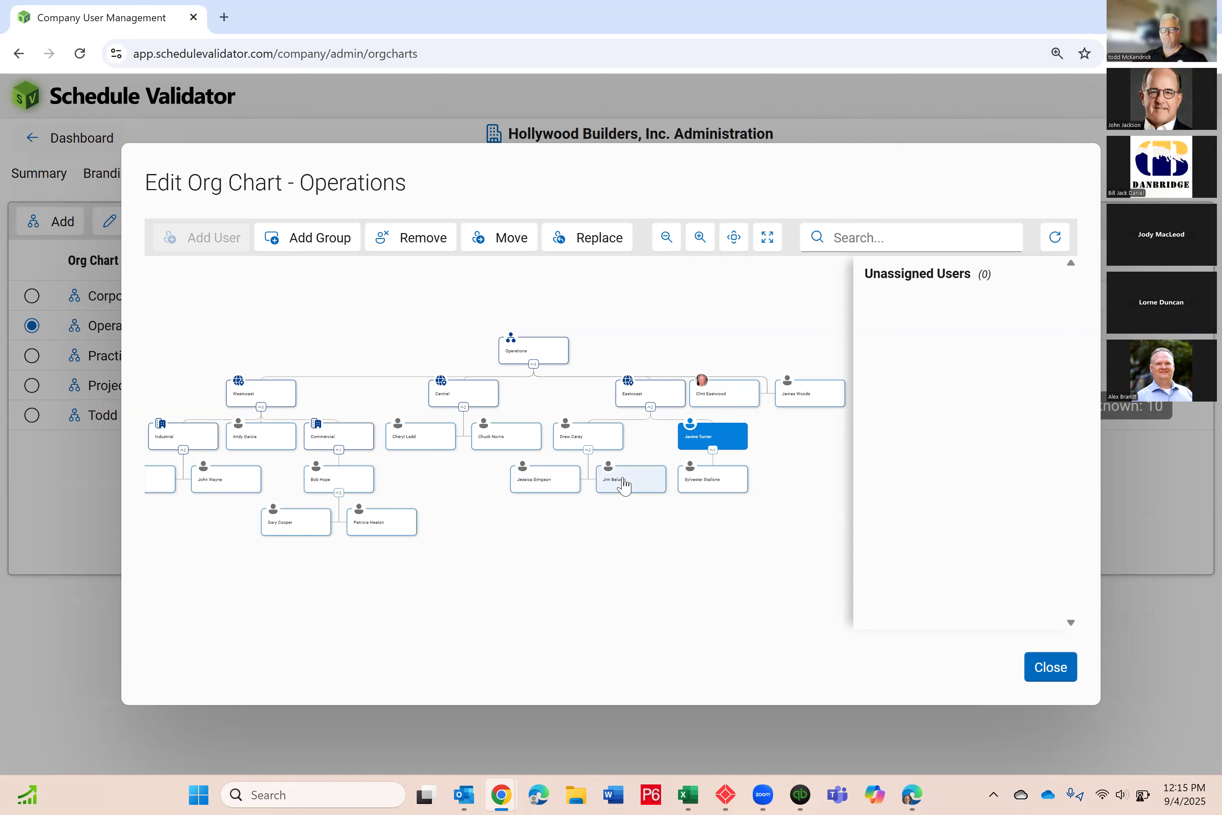
{"action": "left_click_drag", "start_coordinate": [474, 583], "coordinate": [546, 560]}
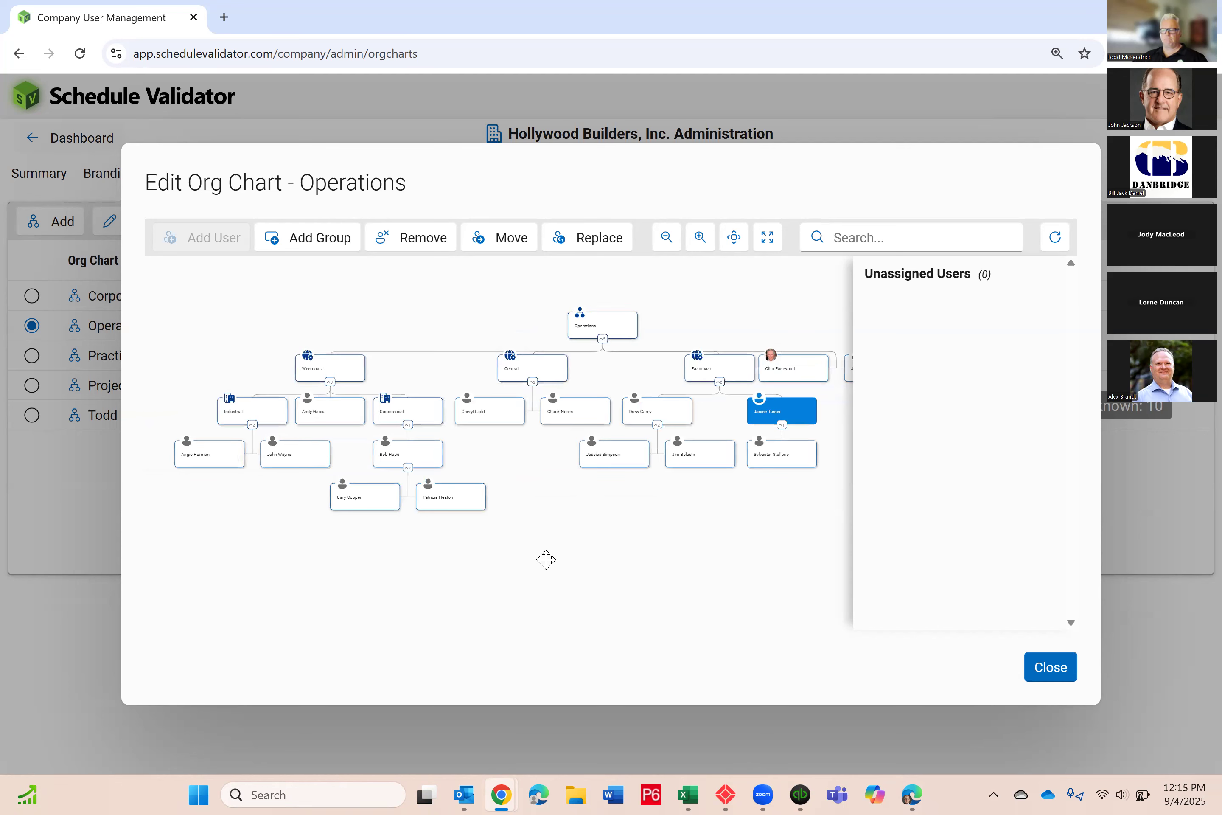
{"action": "scroll", "coordinate": [546, 560], "scroll_direction": "down", "scroll_amount": 1}
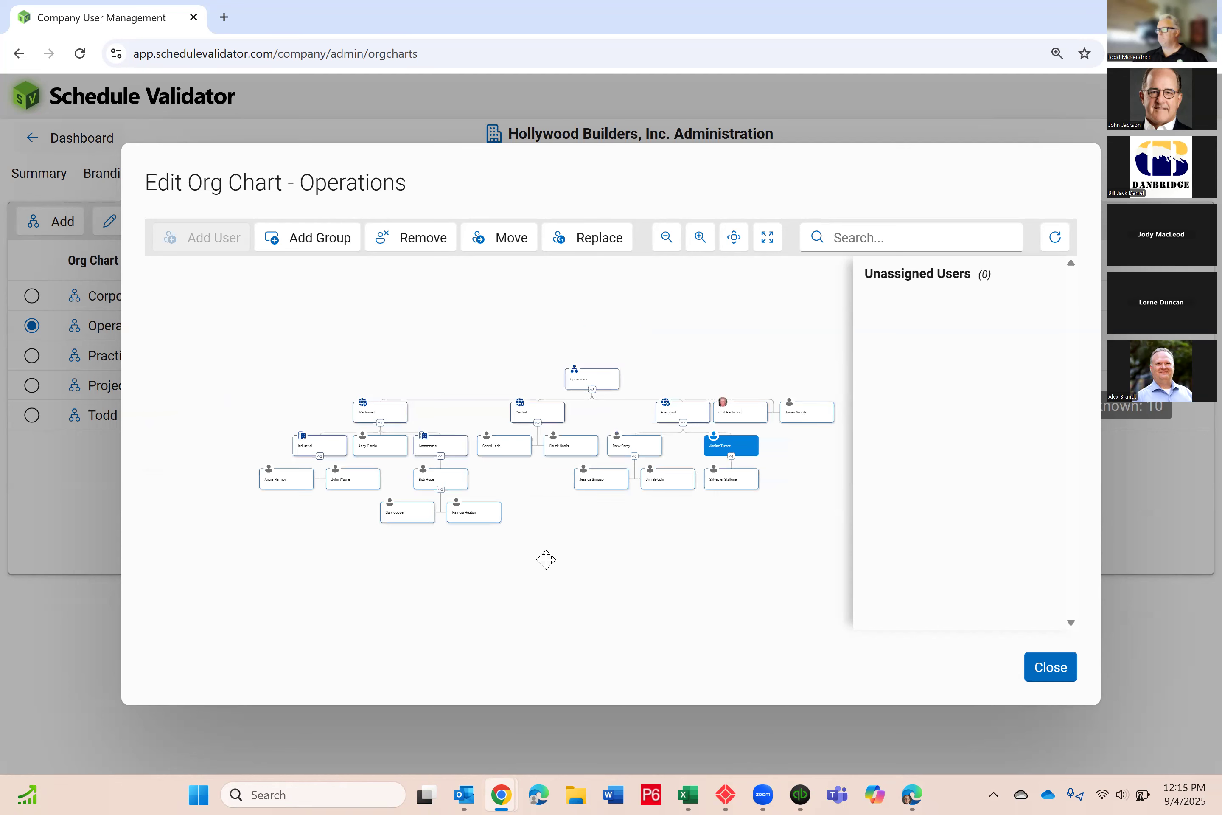
{"action": "left_click_drag", "start_coordinate": [546, 559], "coordinate": [511, 549]}
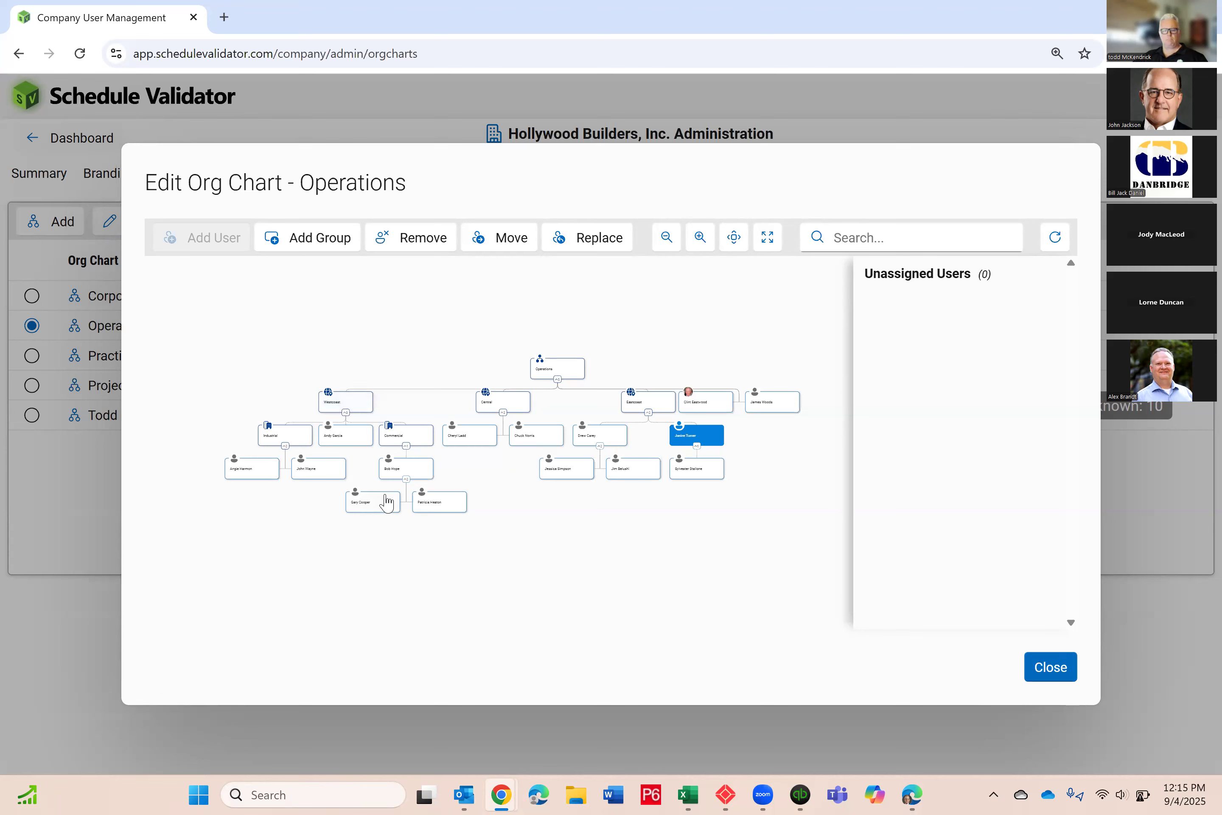
{"action": "scroll", "coordinate": [382, 499], "scroll_direction": "up", "scroll_amount": 3}
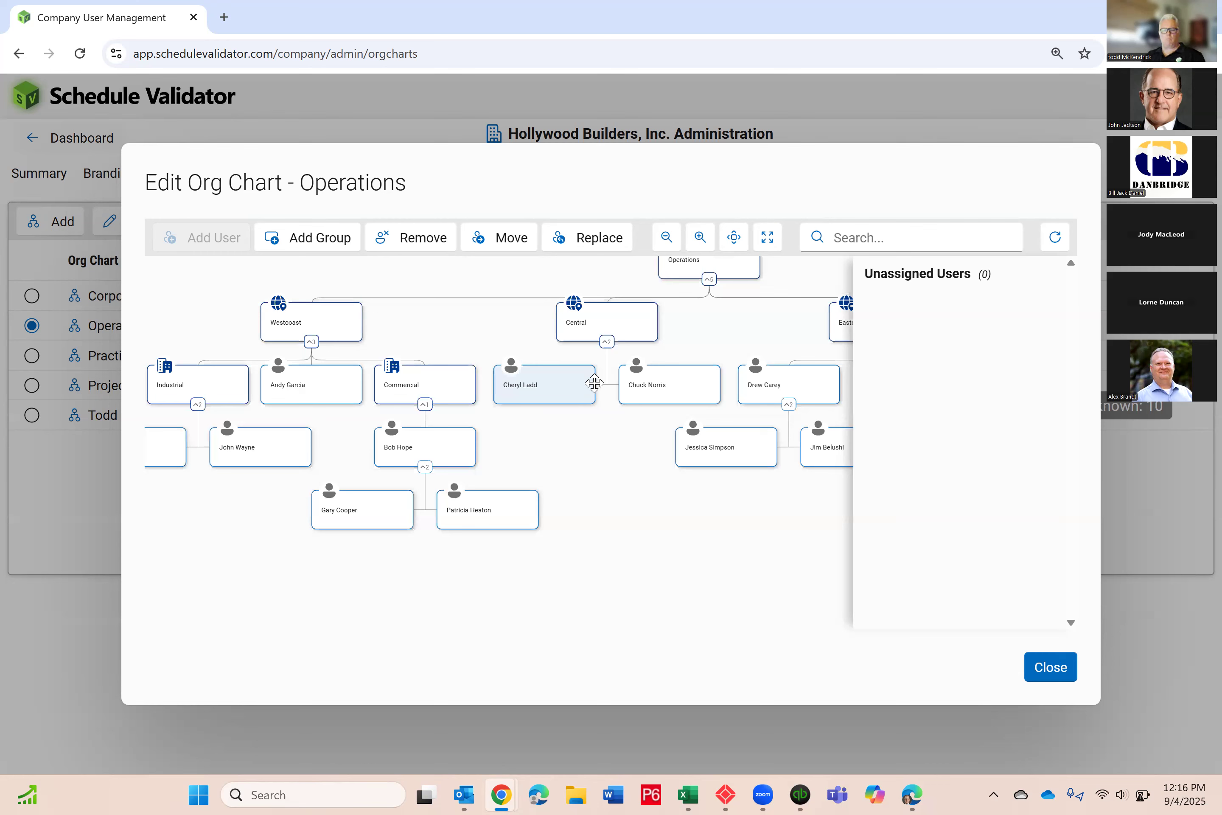
- Close the Operations org chart and allow org chart management for Jim Belushi in the company's user list
{"action": "left_click", "coordinate": [1054, 675]}
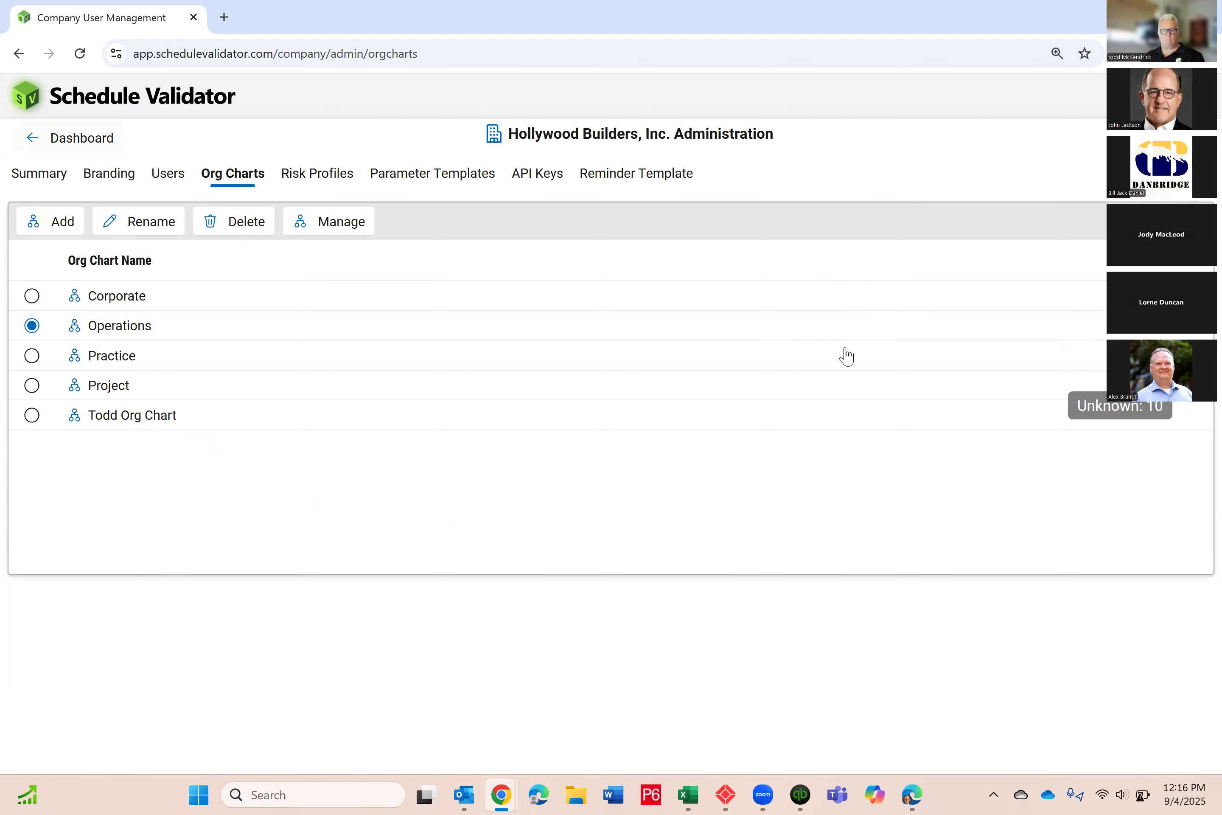
{"action": "left_click", "coordinate": [169, 175]}
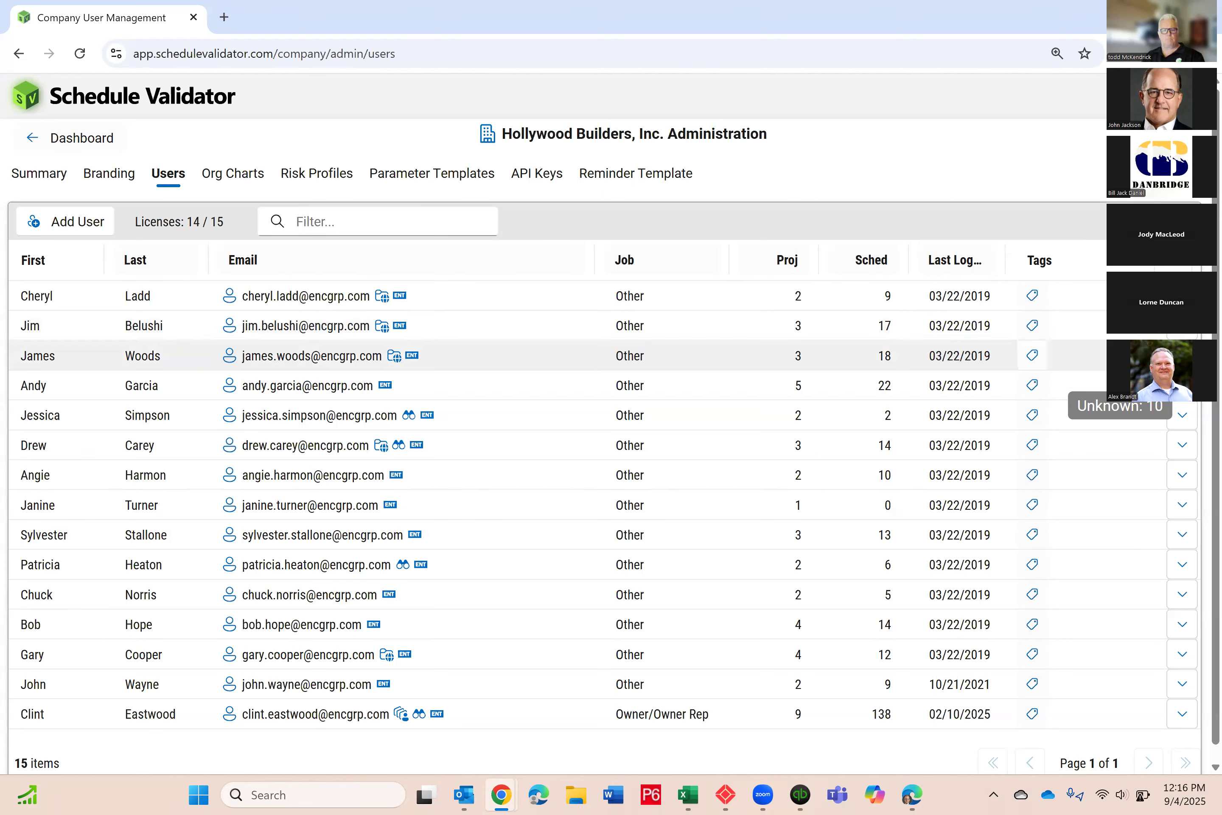
{"action": "left_click", "coordinate": [1182, 325]}
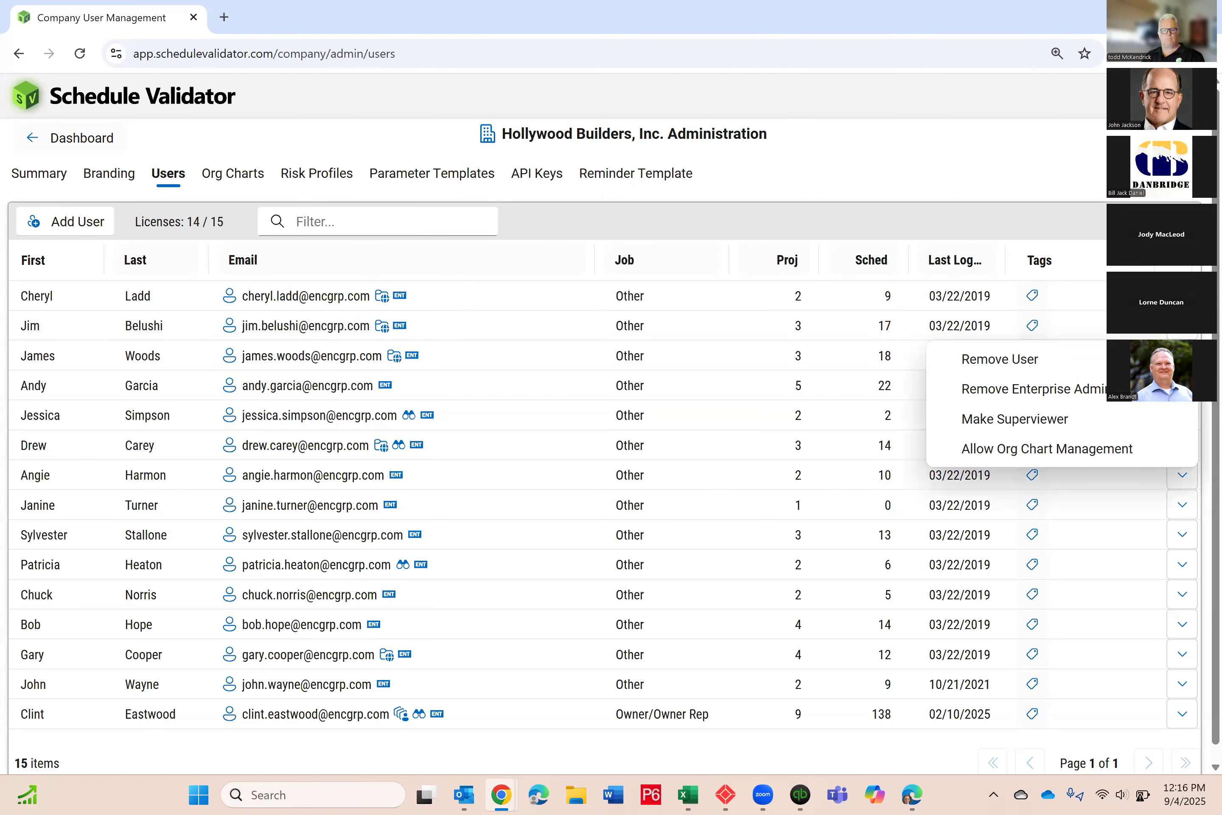
{"action": "left_click", "coordinate": [1079, 451]}
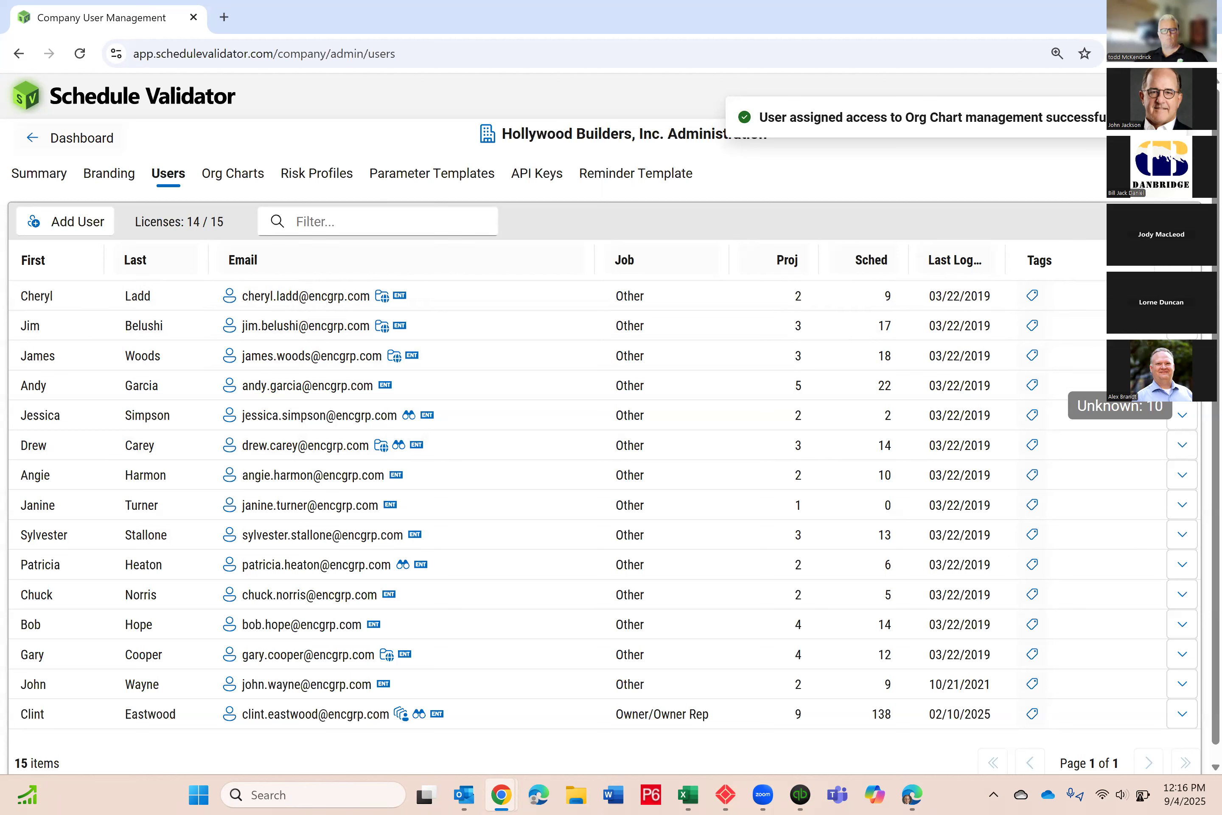
- Reopen the Operations org chart for management, fit it to the view and expand all its levels
{"action": "left_click", "coordinate": [1185, 96]}
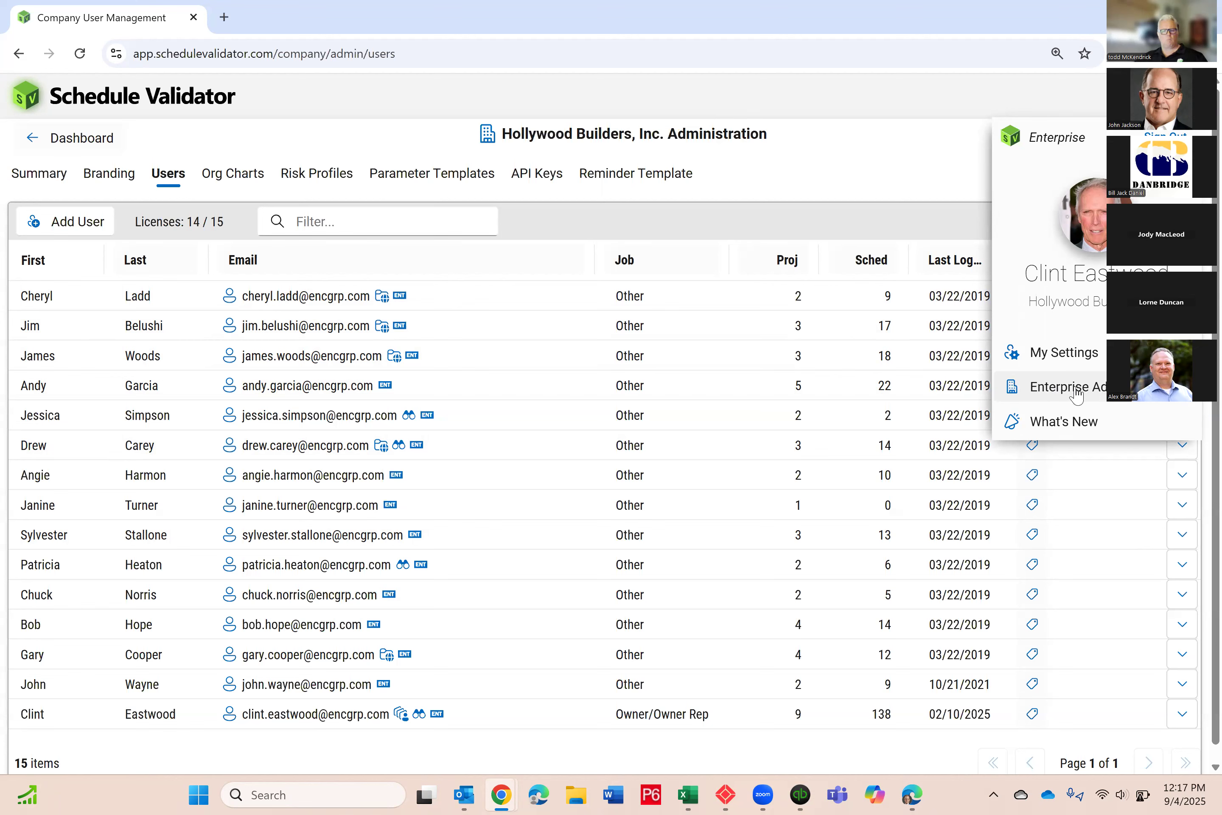
{"action": "left_click", "coordinate": [224, 177]}
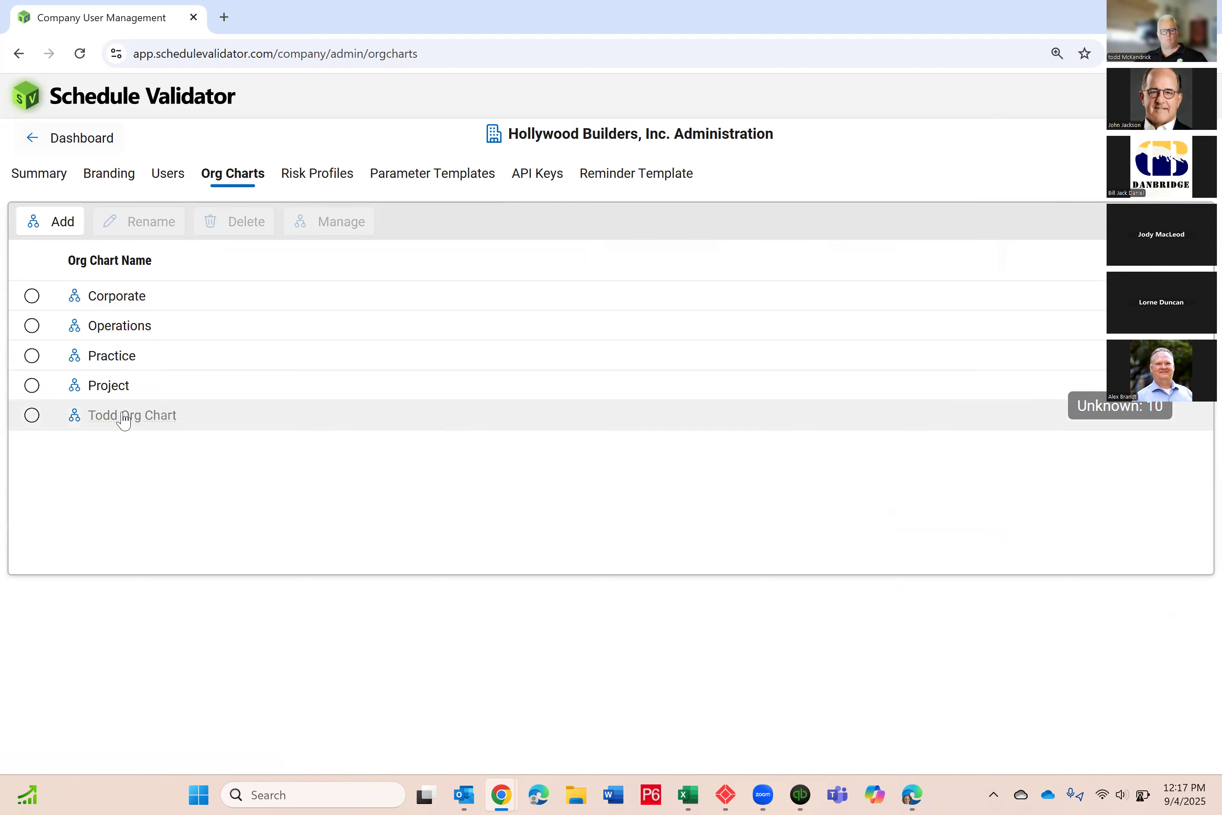
{"action": "left_click", "coordinate": [143, 322]}
{"action": "left_click", "coordinate": [343, 225]}
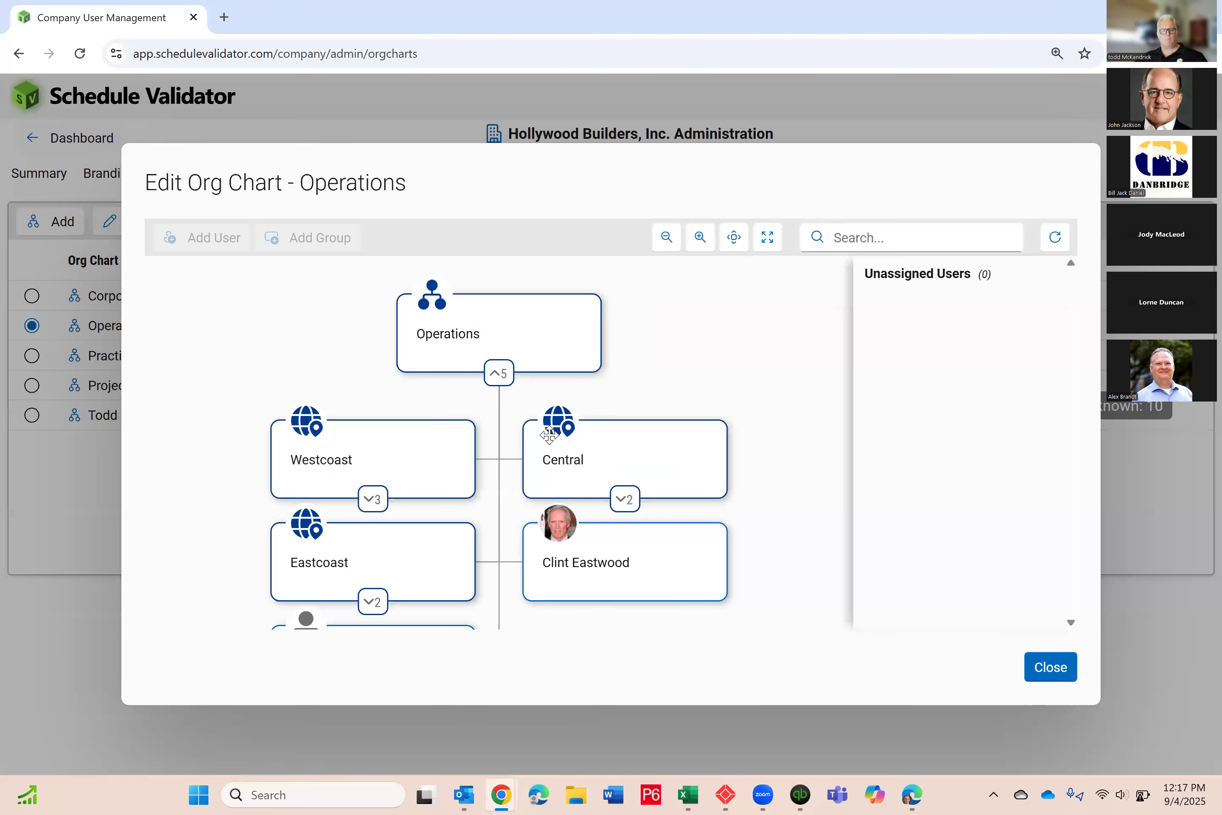
{"action": "scroll", "coordinate": [691, 363], "scroll_direction": "down", "scroll_amount": 1}
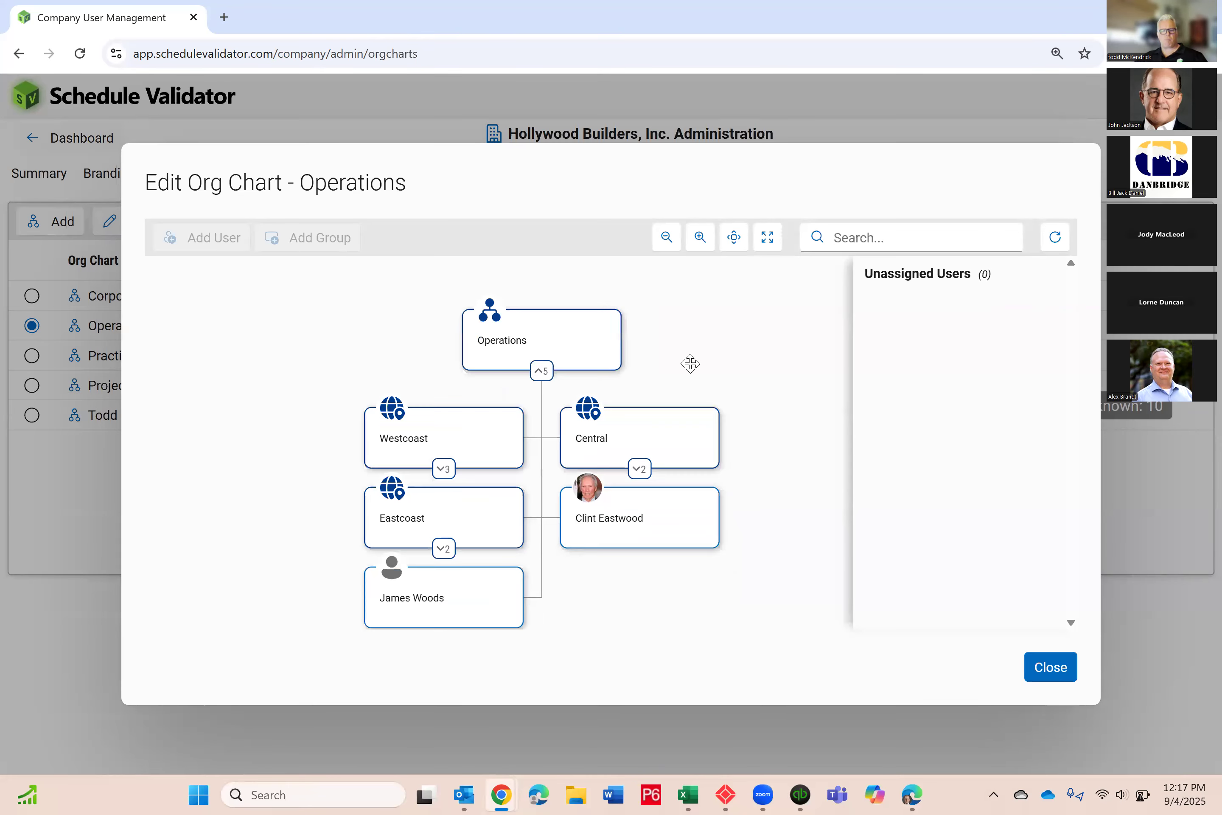
{"action": "left_click", "coordinate": [735, 241]}
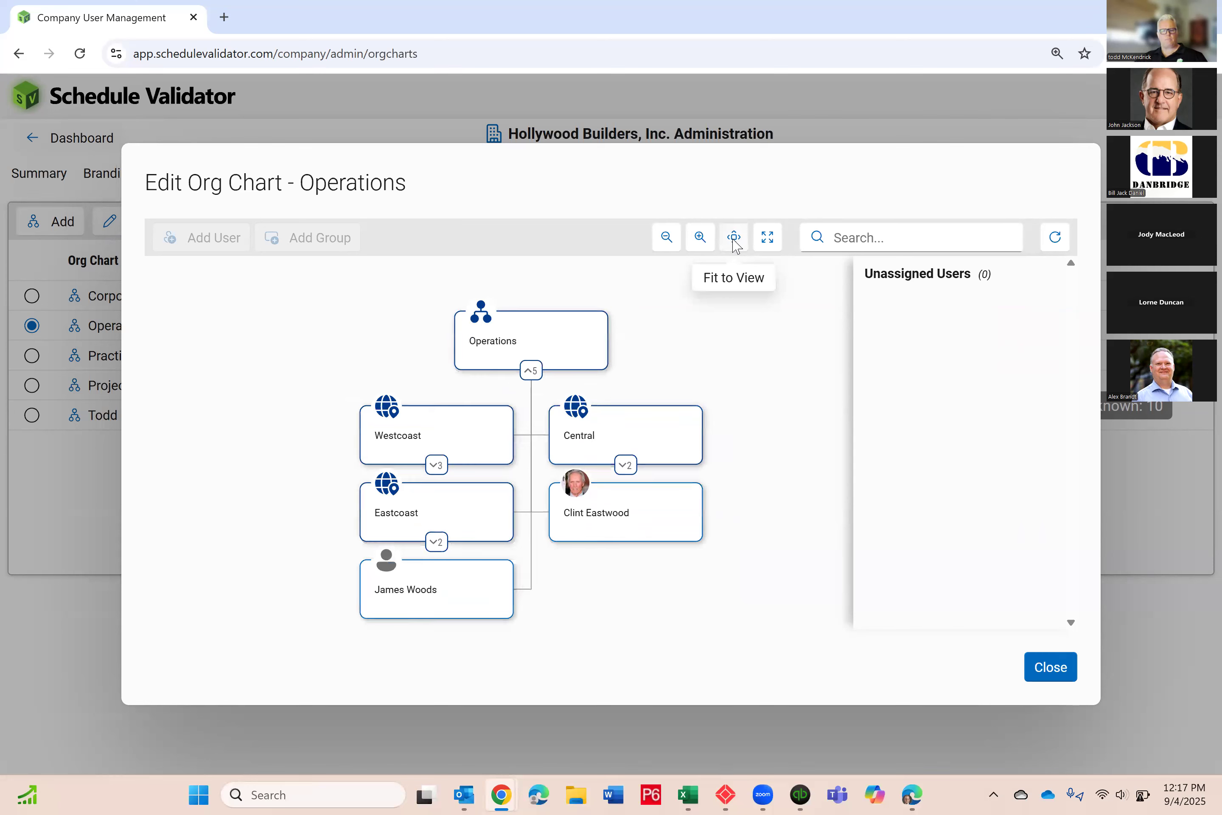
{"action": "left_click", "coordinate": [767, 237]}
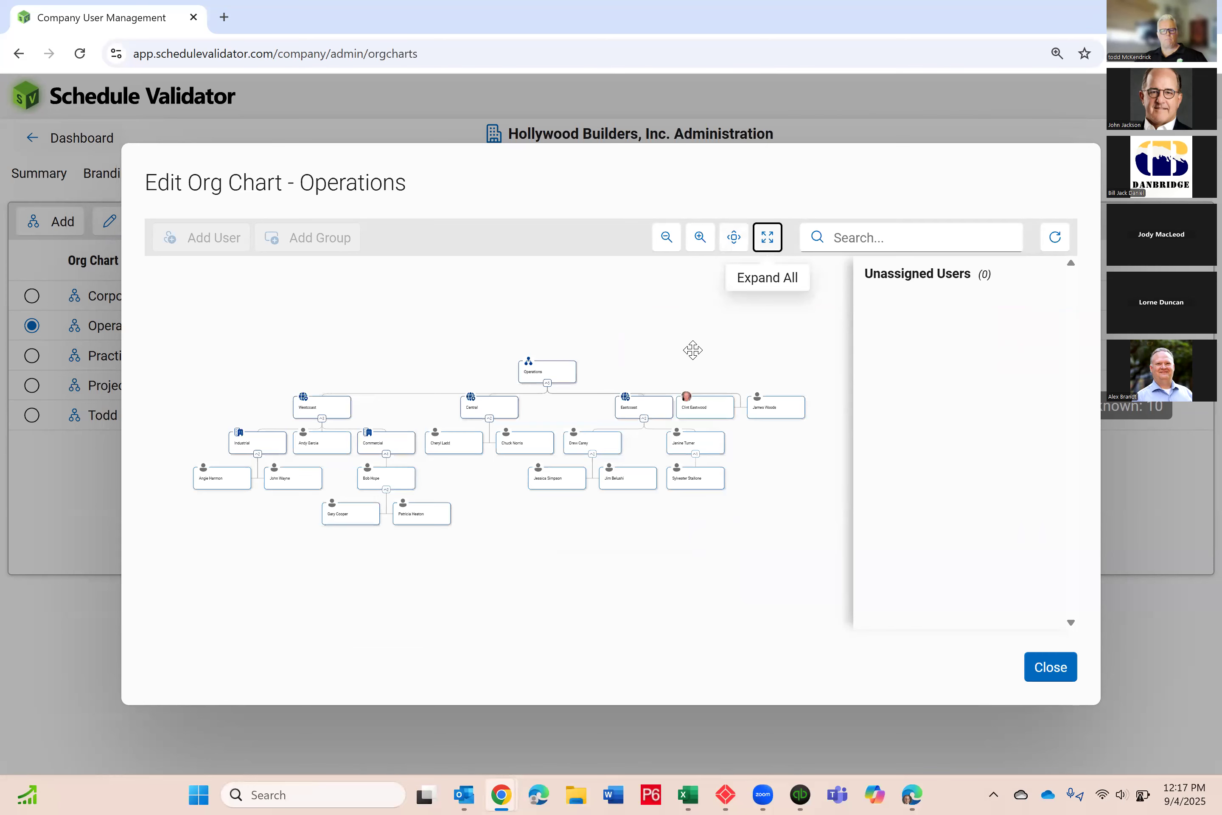
{"action": "scroll", "coordinate": [571, 444], "scroll_direction": "up", "scroll_amount": 2}
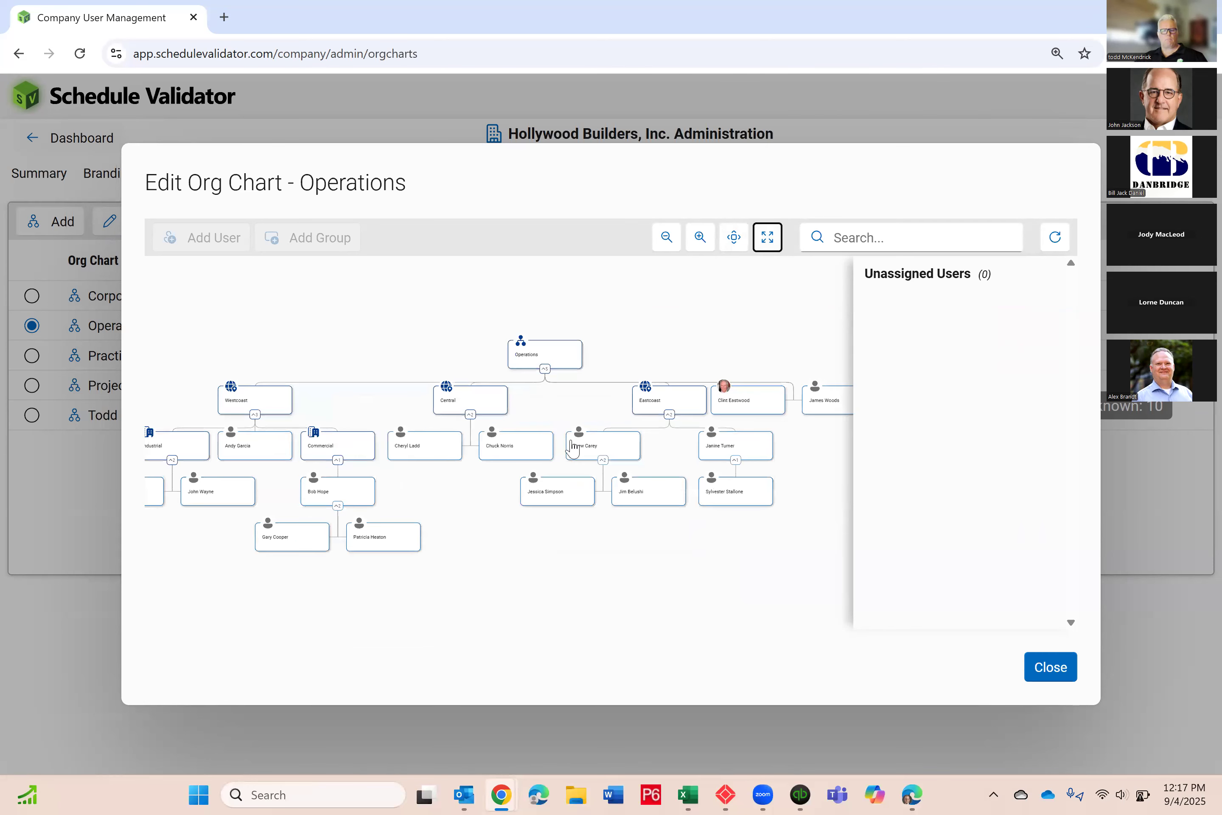
- Move Jim Belushi from under Drew Carey so that Chuck Norris in the Central group is his parent
{"action": "left_click", "coordinate": [593, 448]}
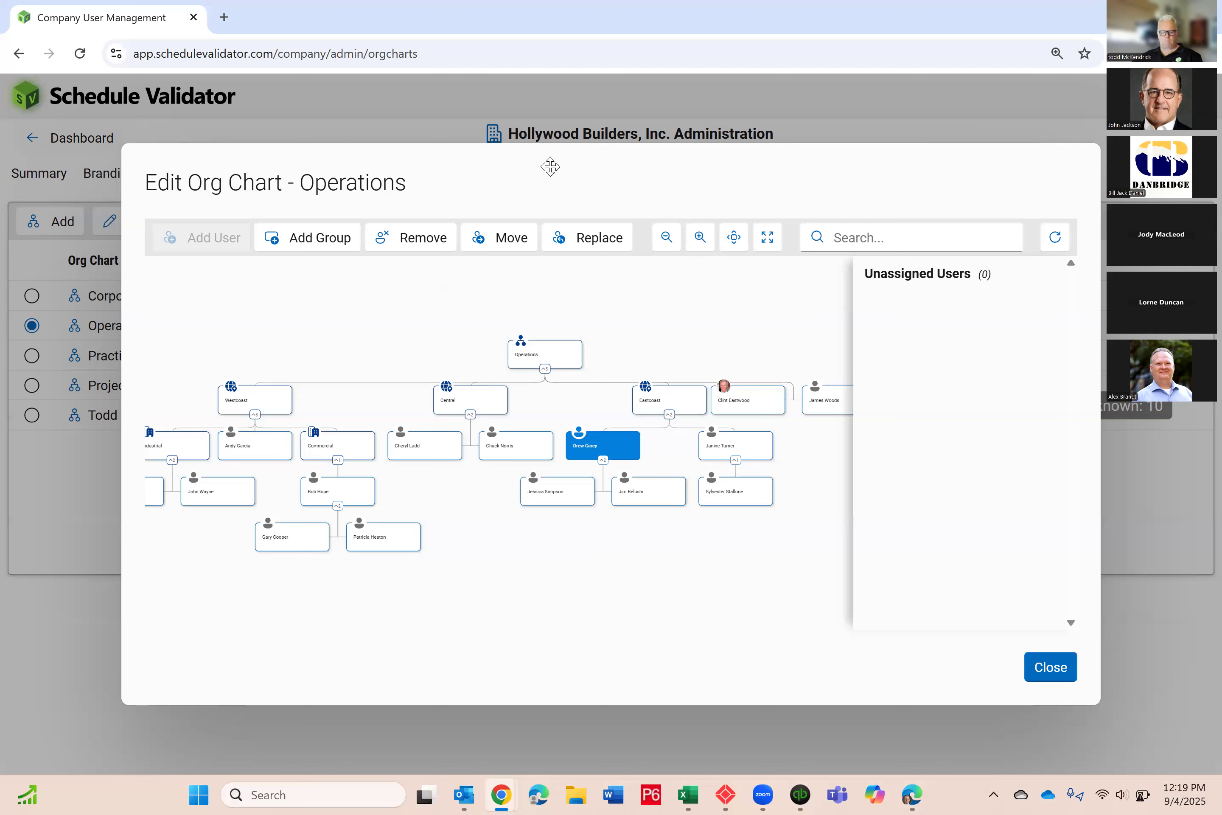
{"action": "left_click", "coordinate": [655, 494]}
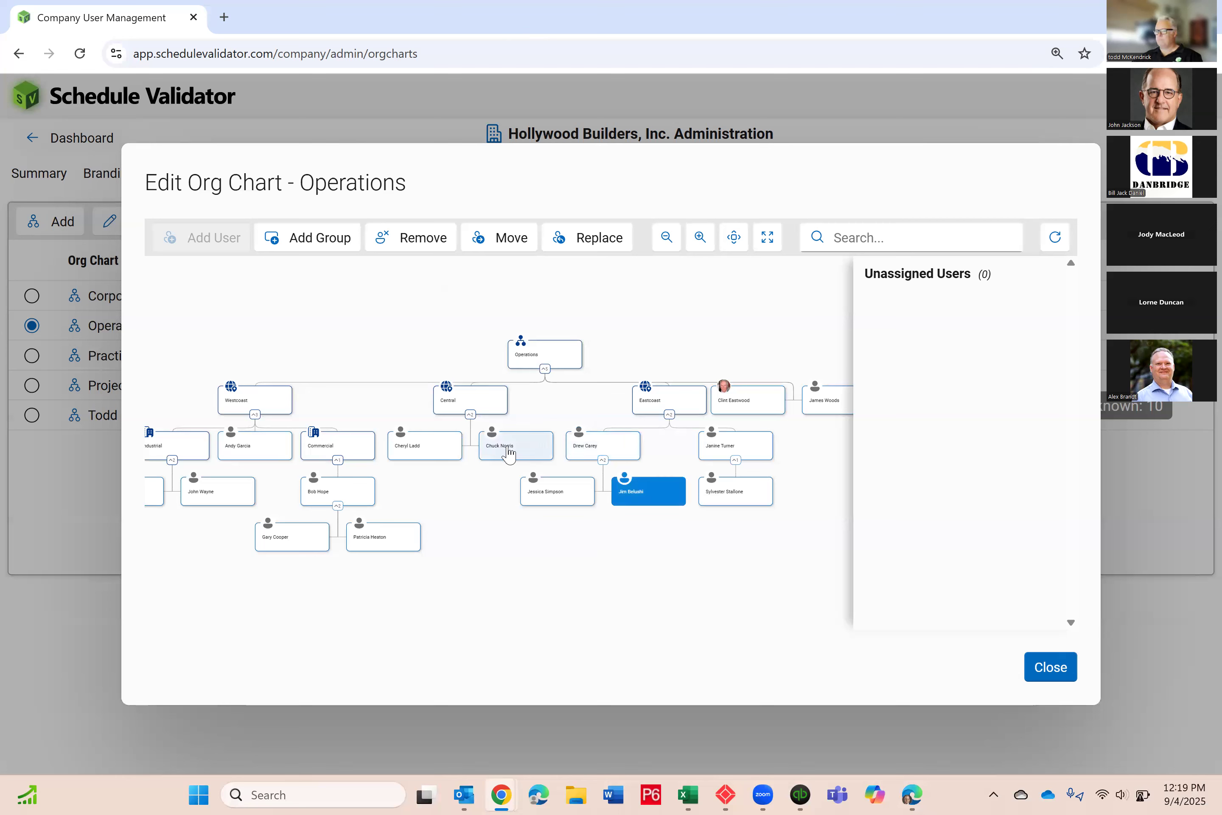
{"action": "left_click", "coordinate": [488, 242]}
{"action": "scroll", "coordinate": [541, 415], "scroll_direction": "down", "scroll_amount": 3}
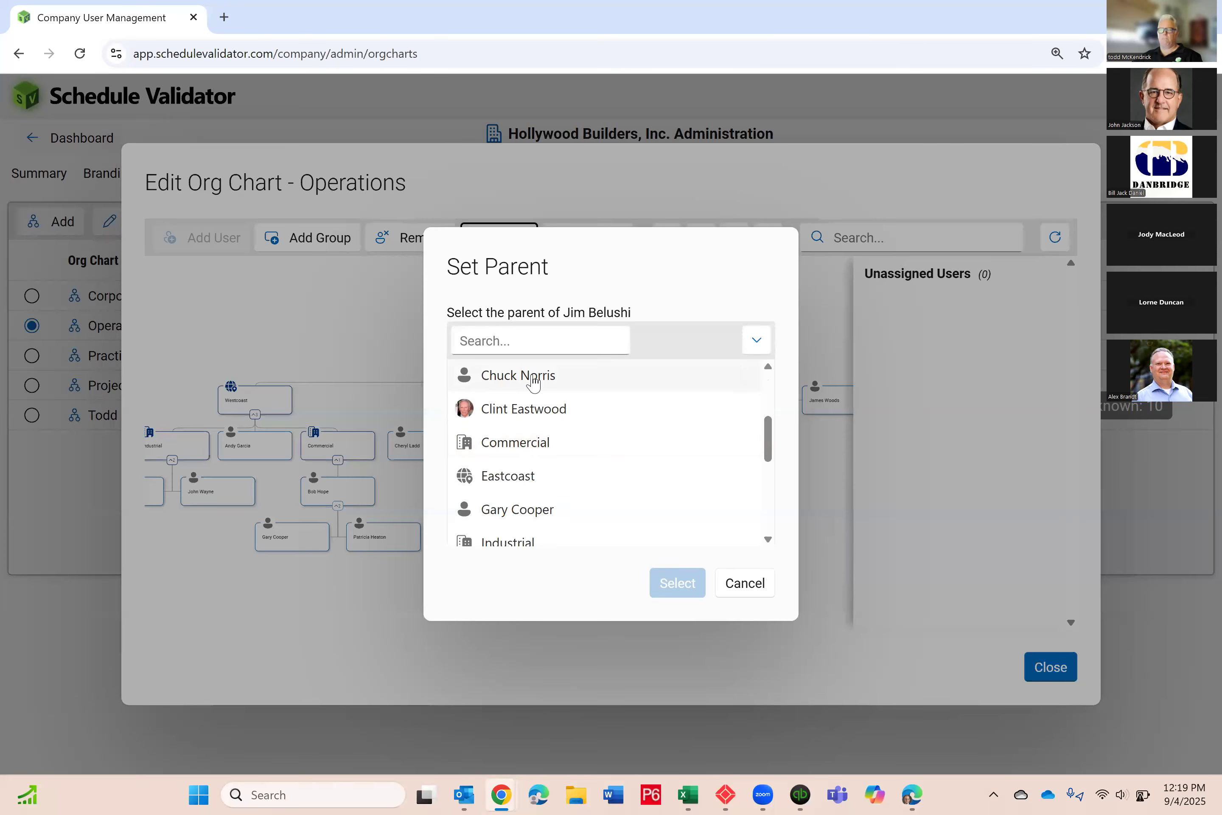
{"action": "left_click", "coordinate": [534, 383]}
{"action": "left_click", "coordinate": [676, 583]}
{"action": "left_click", "coordinate": [756, 492]}
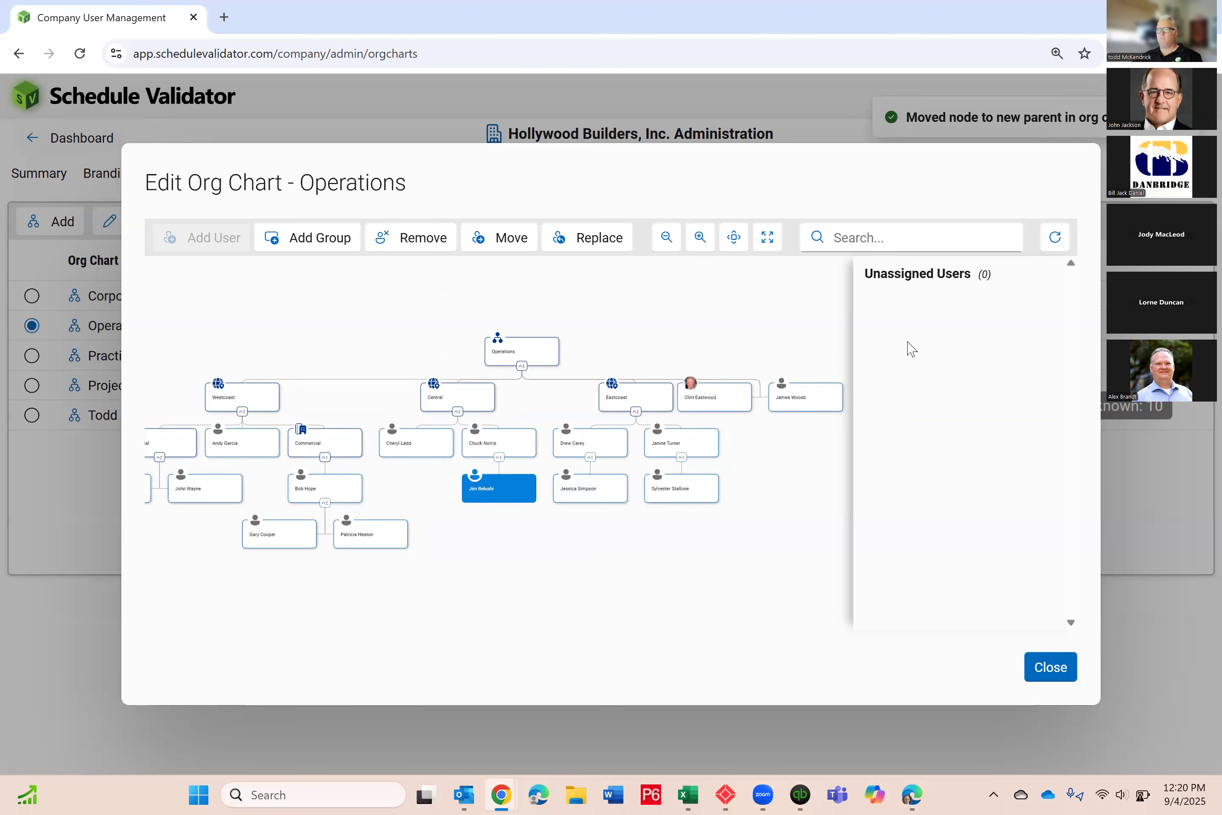
- Highlight the Eastcoast group, Clint Eastwood and Drew Carey in the Operations org chart, and close the chart
{"action": "left_click", "coordinate": [622, 404]}
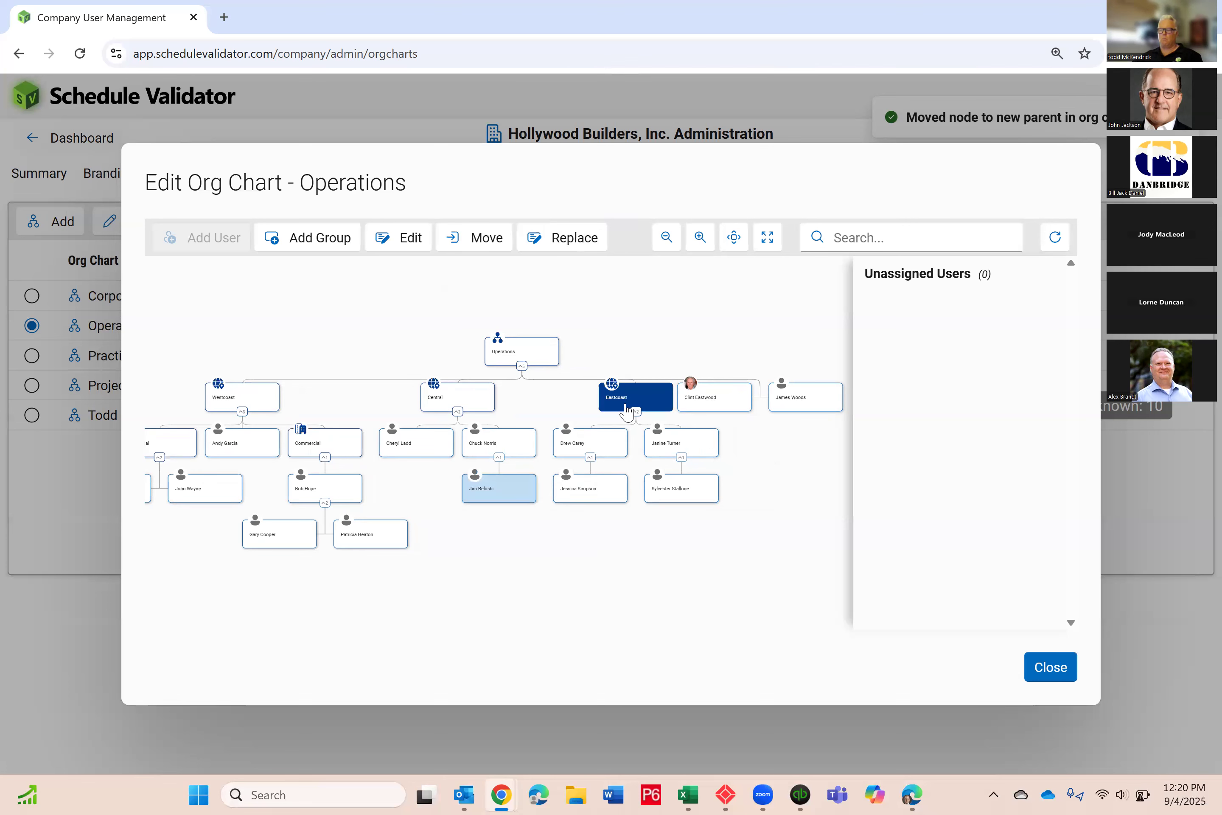
{"action": "left_click", "coordinate": [709, 410]}
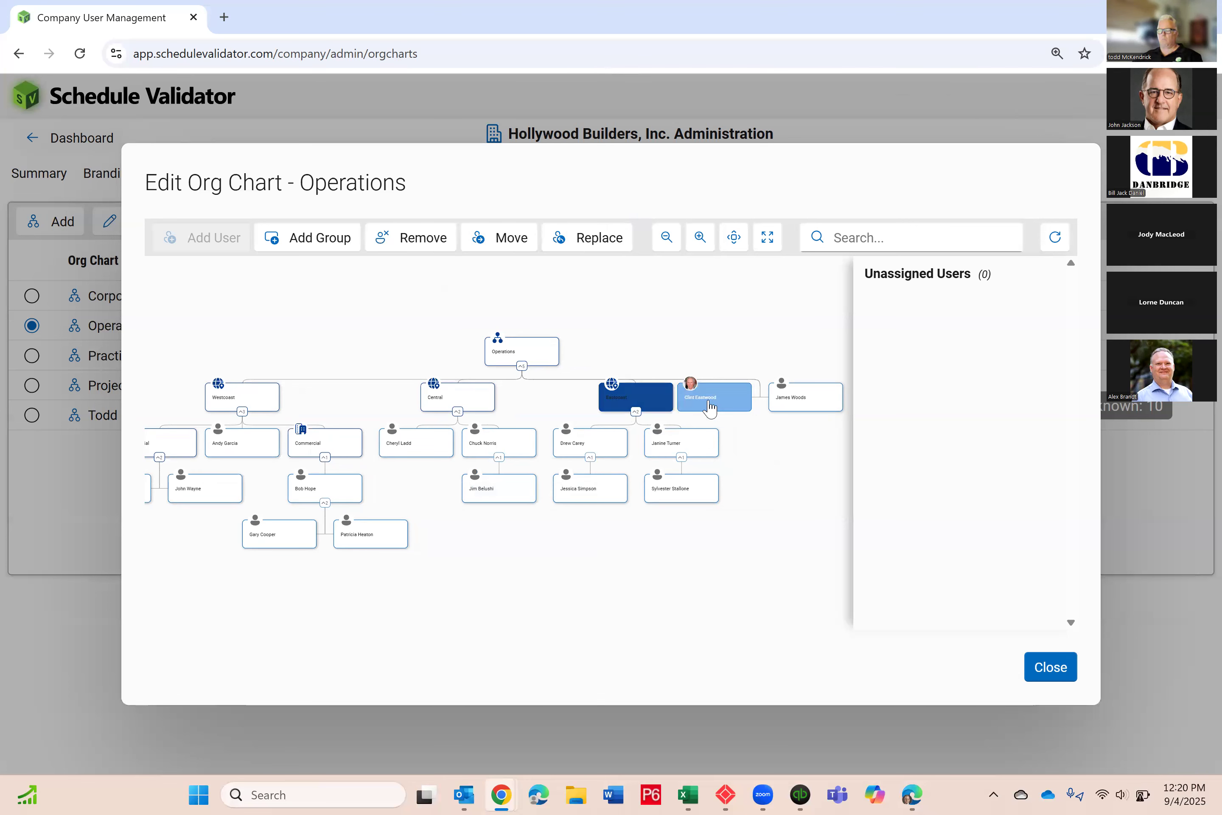
{"action": "left_click", "coordinate": [595, 446]}
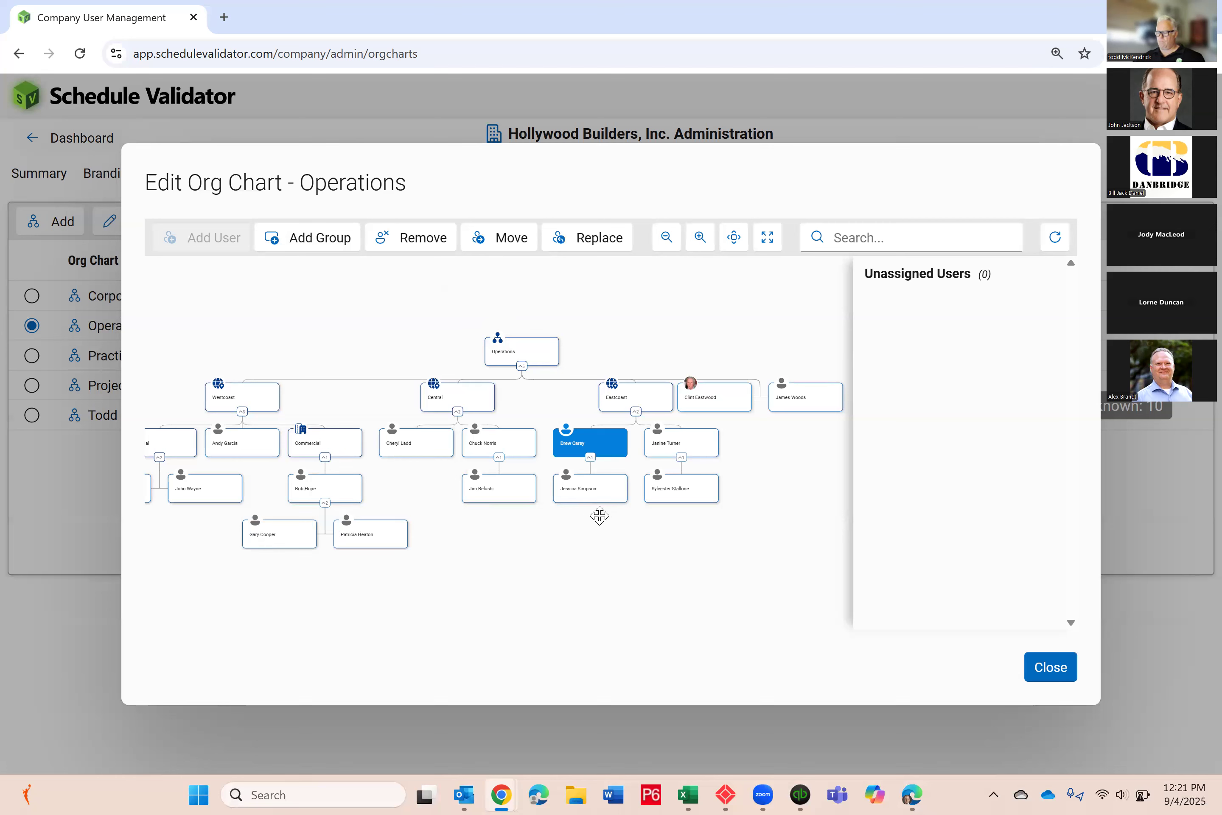
{"action": "left_click", "coordinate": [1054, 672]}
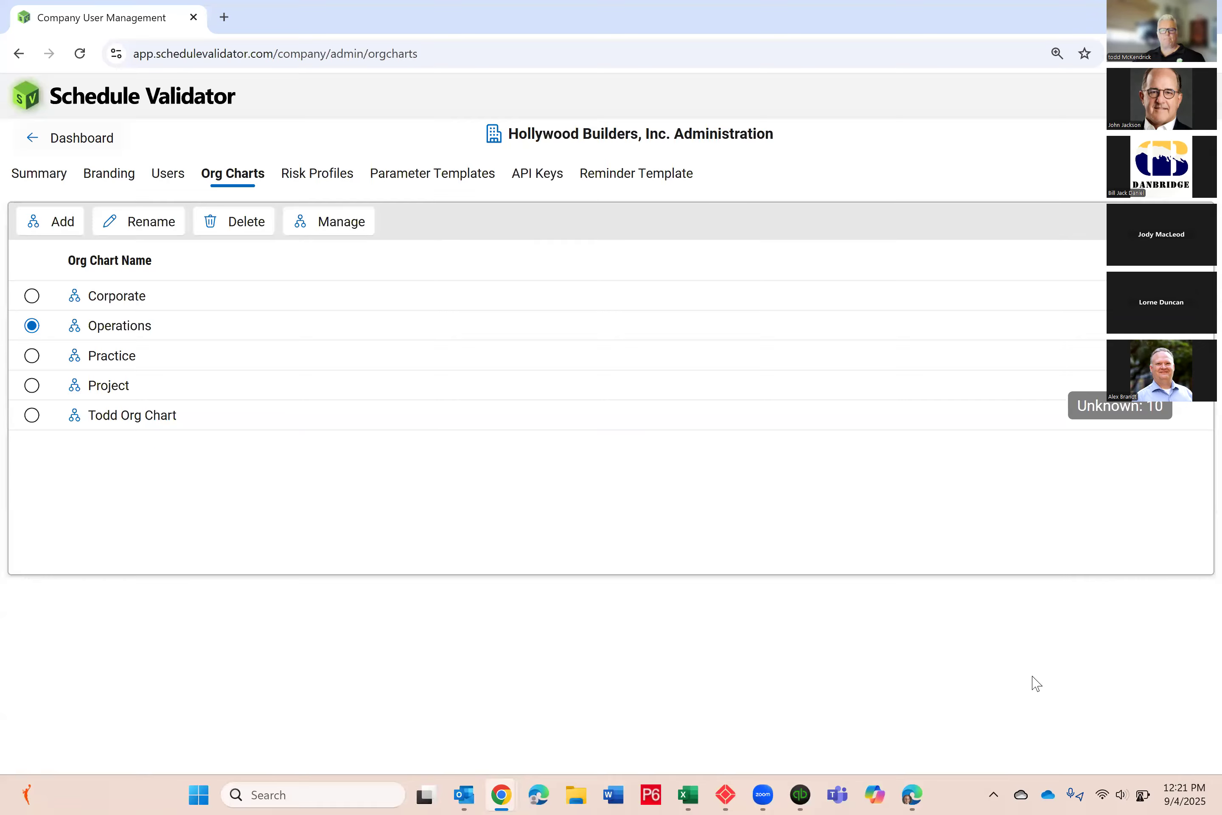
- Leave the company administration and show the company's projects organized by the Operations org chart
{"action": "left_click", "coordinate": [88, 138]}
{"action": "left_click", "coordinate": [111, 173]}
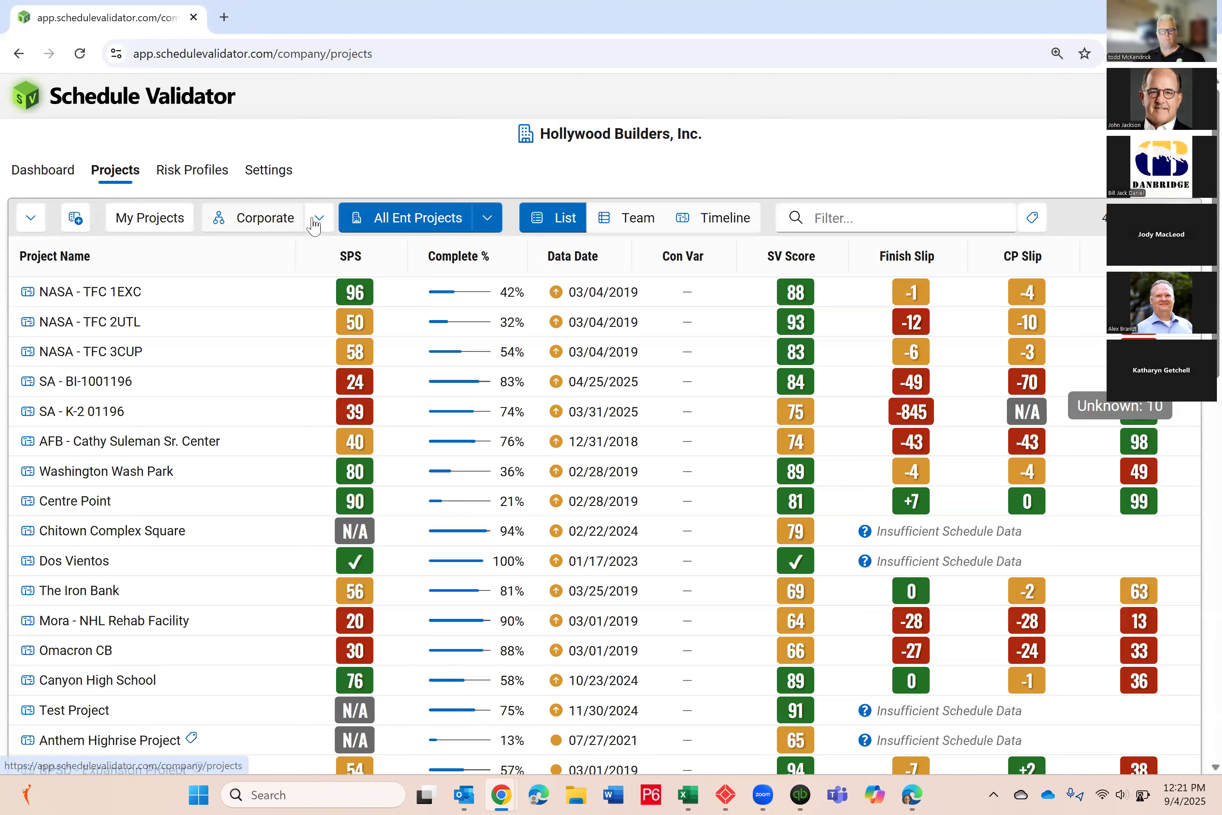
{"action": "left_click", "coordinate": [319, 220]}
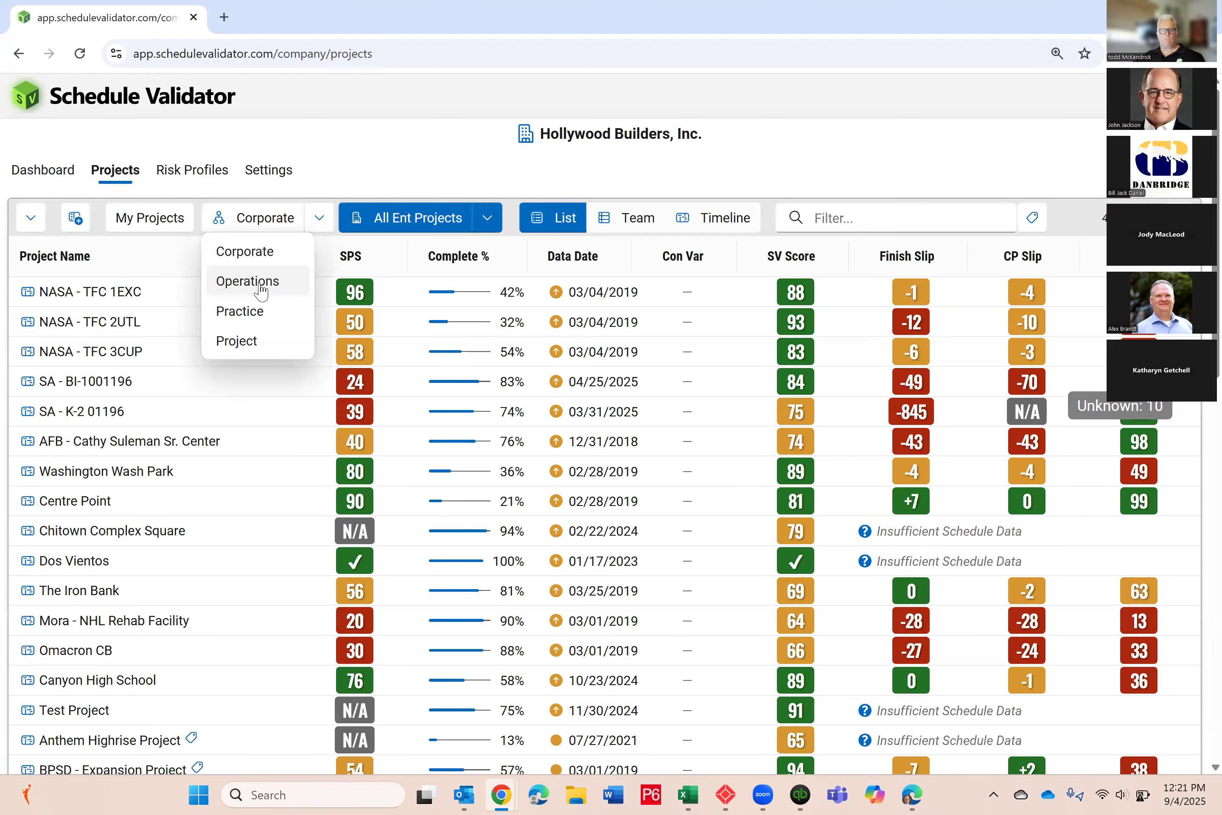
{"action": "left_click", "coordinate": [262, 290]}
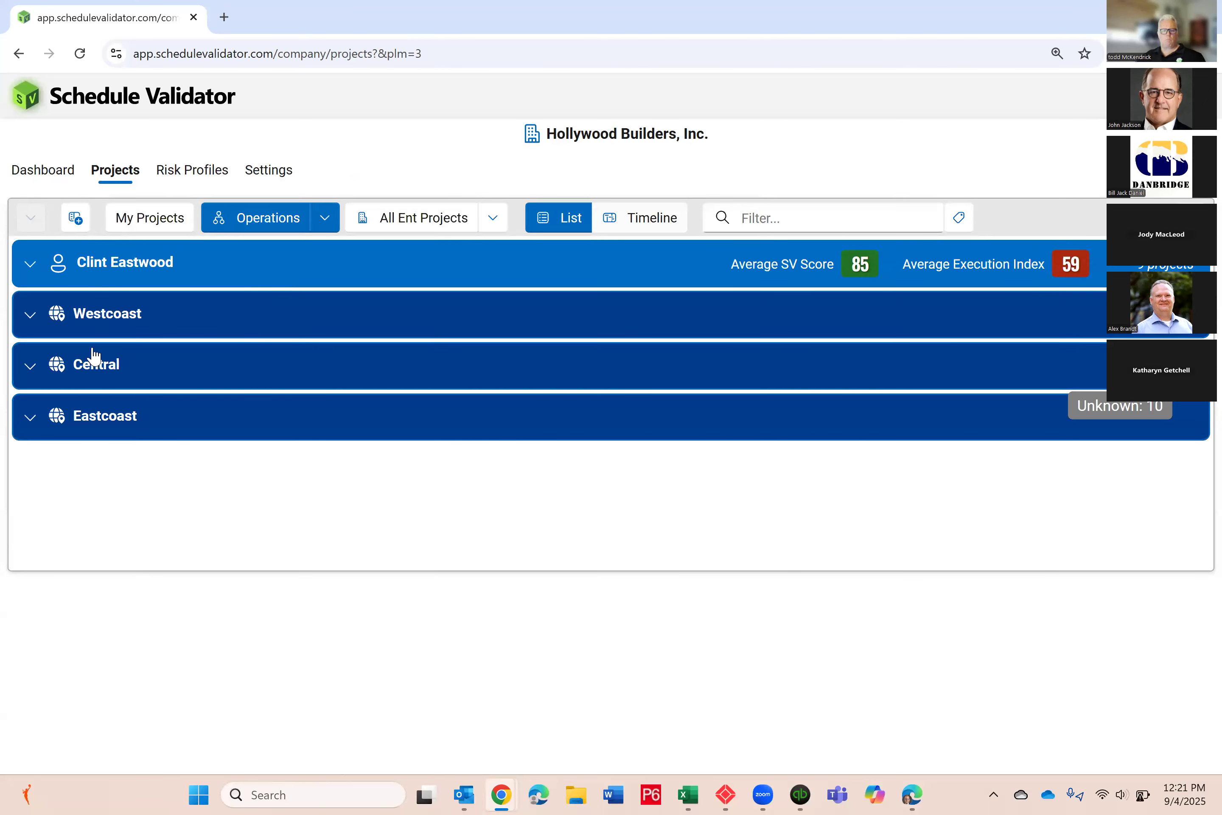
- Expand the Westcoast group with its Industrial and Commercial divisions, and show the projects of Andy Garcia and Bob Hope
{"action": "left_click", "coordinate": [108, 318]}
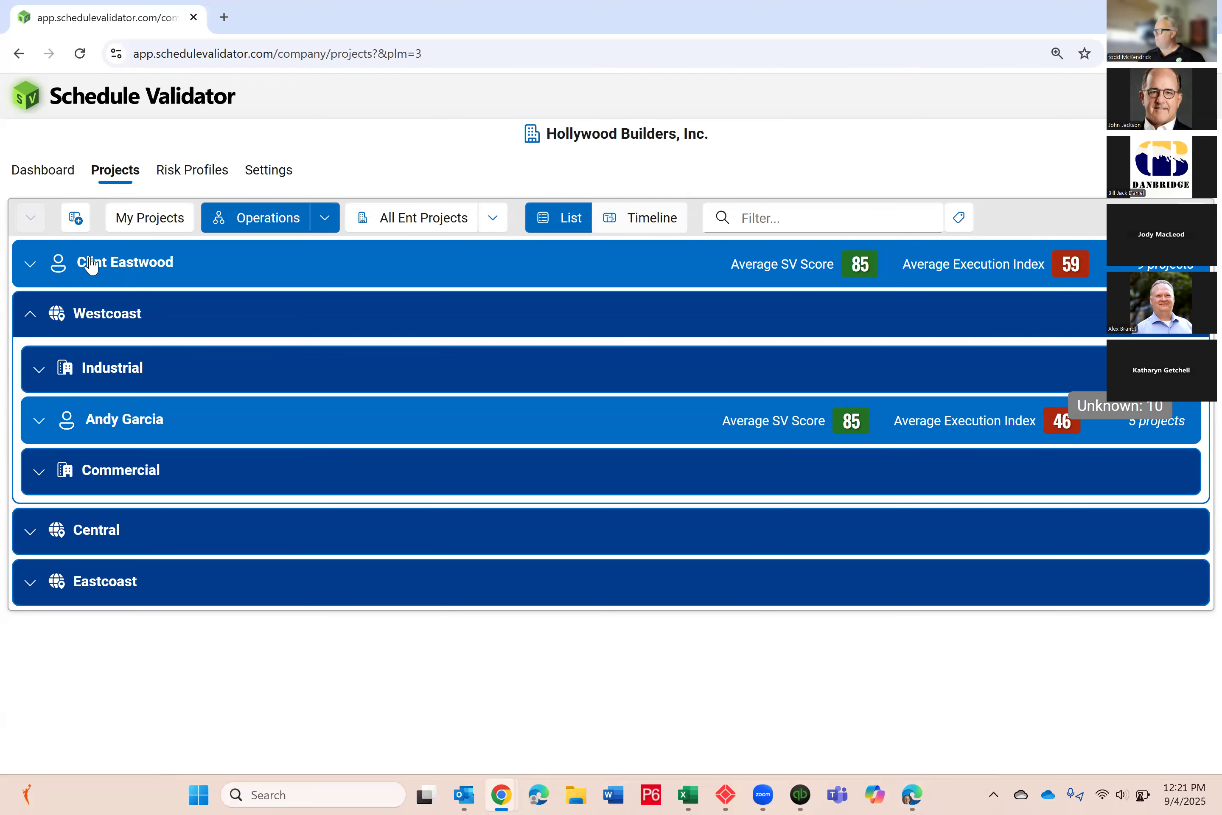
{"action": "left_click", "coordinate": [100, 376]}
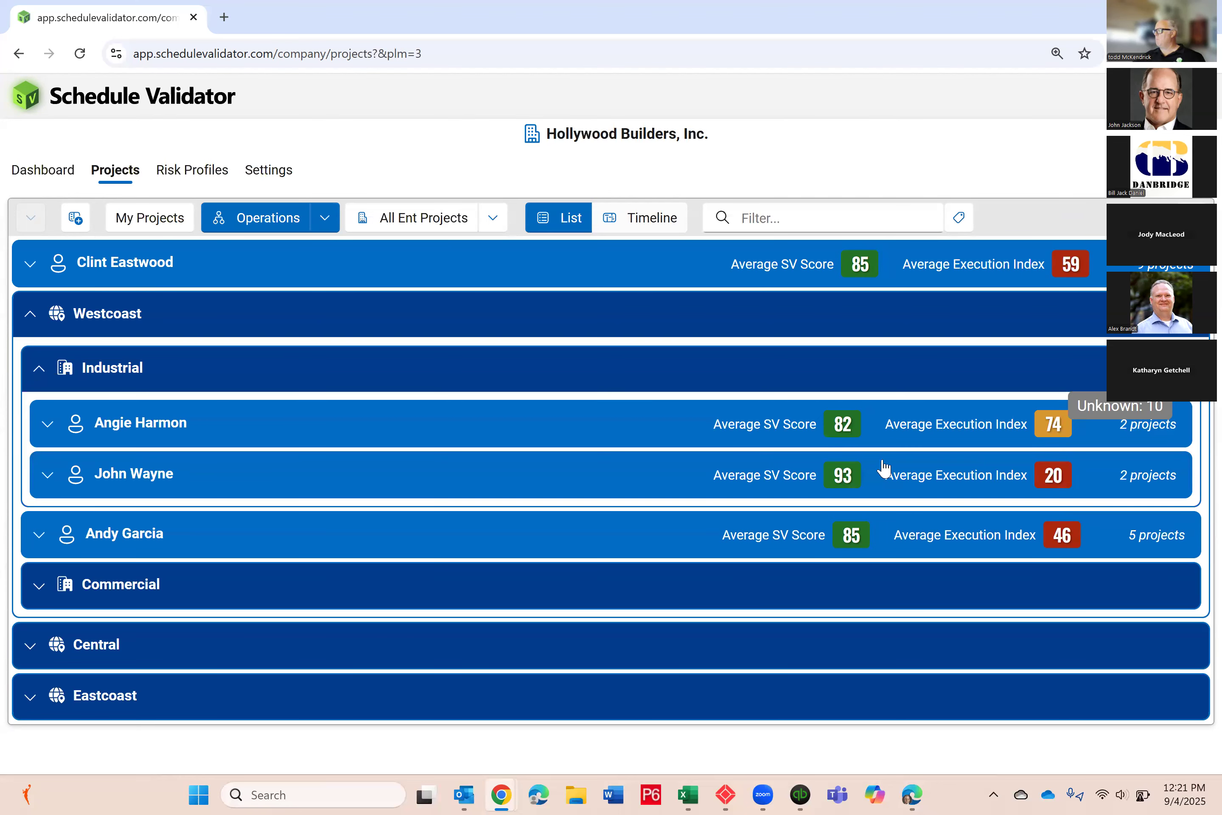
{"action": "left_click", "coordinate": [105, 543]}
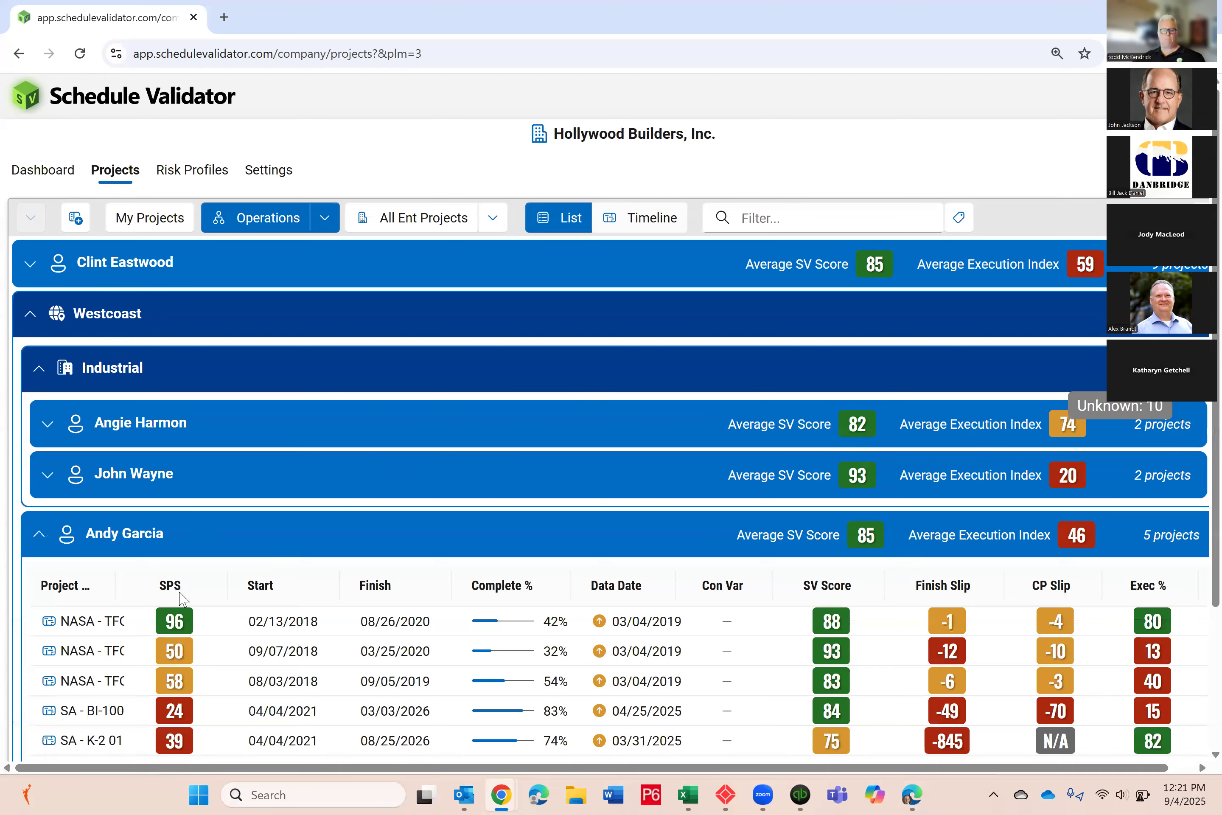
{"action": "scroll", "coordinate": [245, 551], "scroll_direction": "down", "scroll_amount": 3}
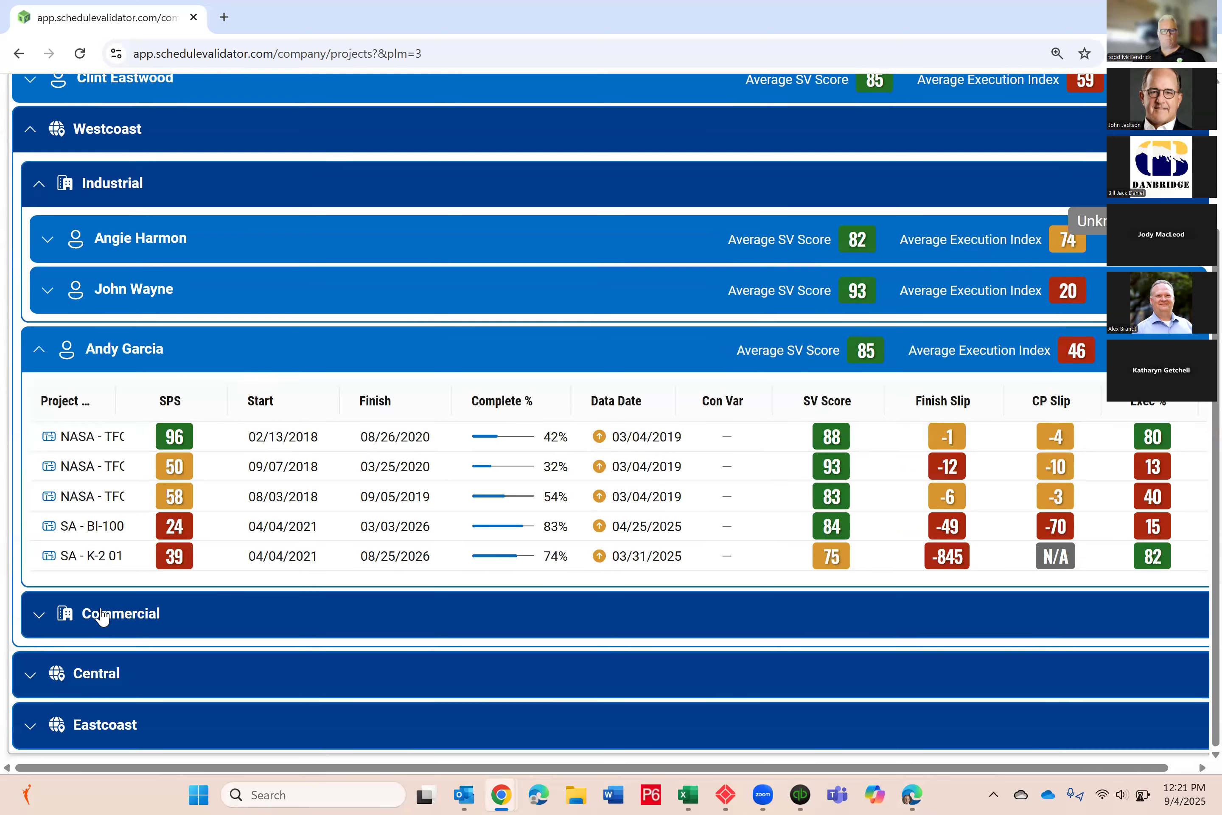
{"action": "left_click", "coordinate": [103, 618]}
{"action": "scroll", "coordinate": [141, 605], "scroll_direction": "down", "scroll_amount": 1}
{"action": "left_click", "coordinate": [129, 619]}
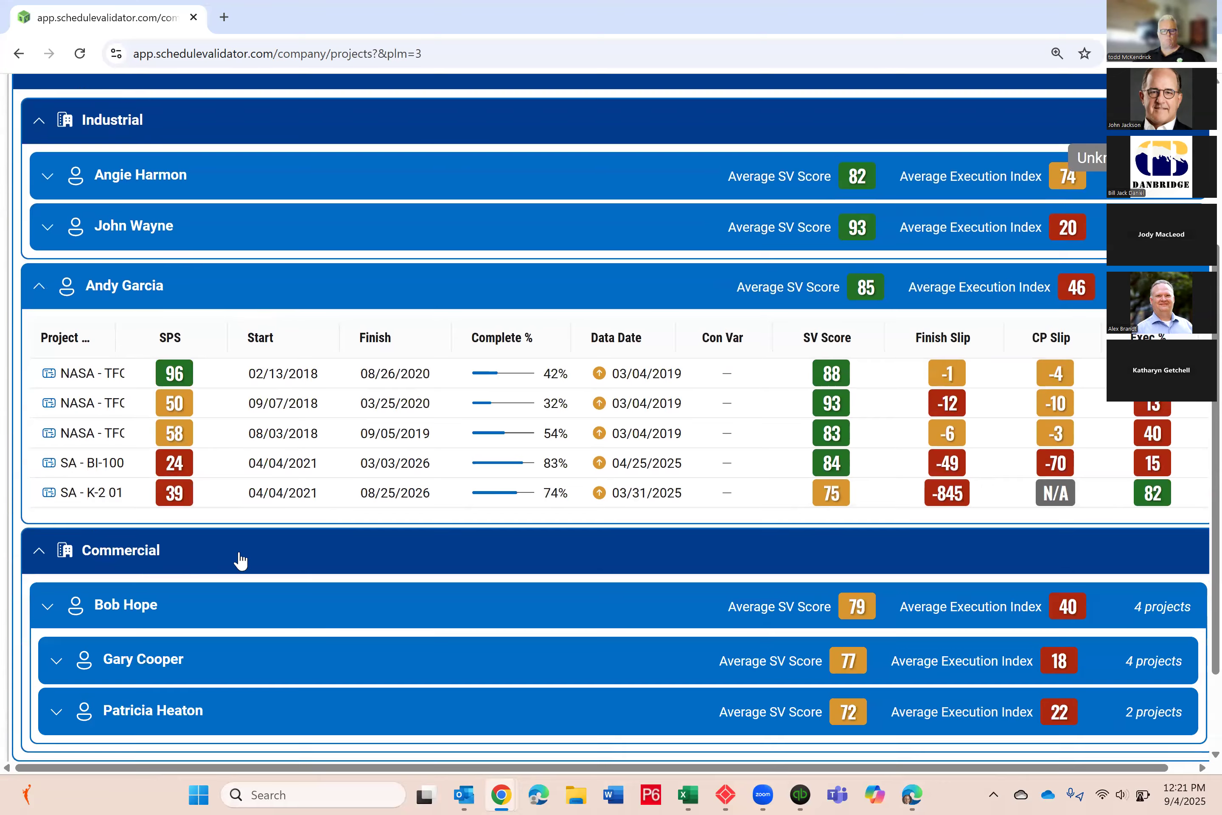
{"action": "scroll", "coordinate": [252, 566], "scroll_direction": "down", "scroll_amount": 5}
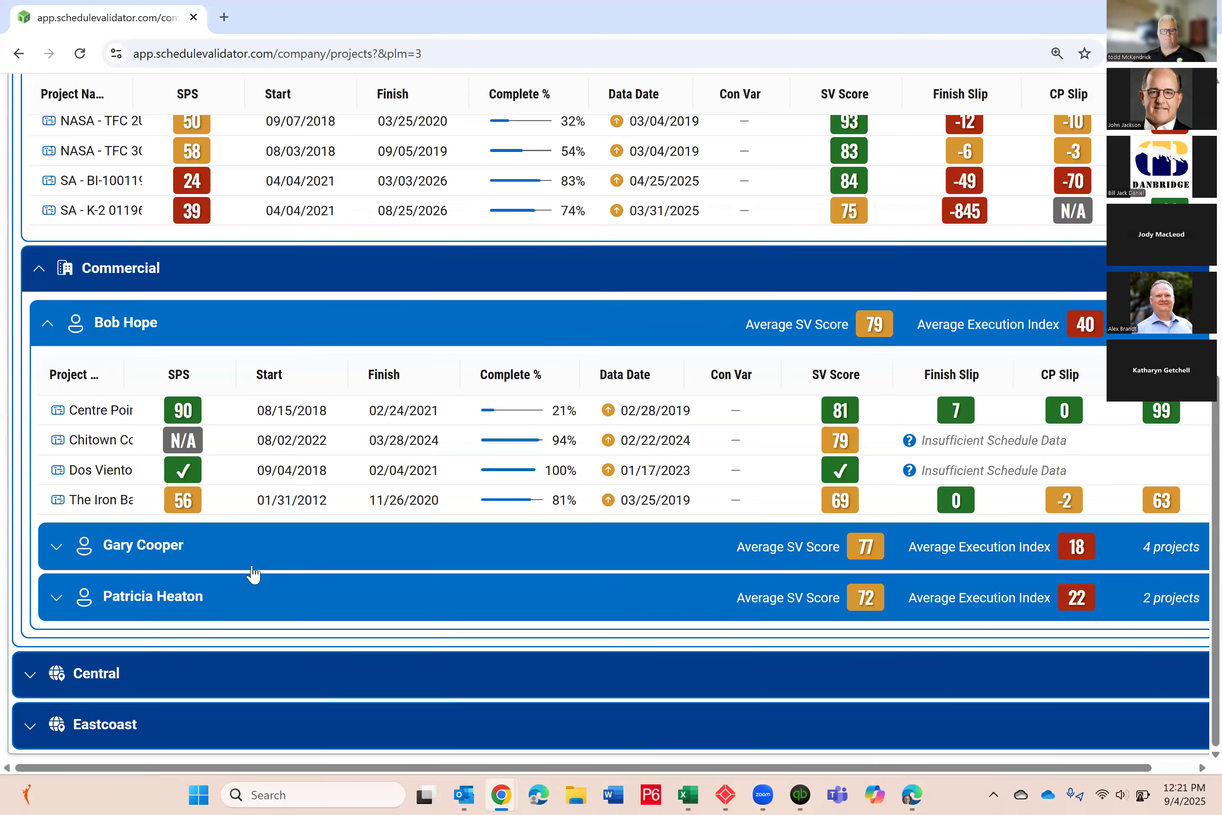
- Expand the Central and Eastcoast groups in the projects list to view their users, and return to the list's beginning
{"action": "left_click", "coordinate": [100, 676]}
{"action": "scroll", "coordinate": [352, 629], "scroll_direction": "down", "scroll_amount": 2}
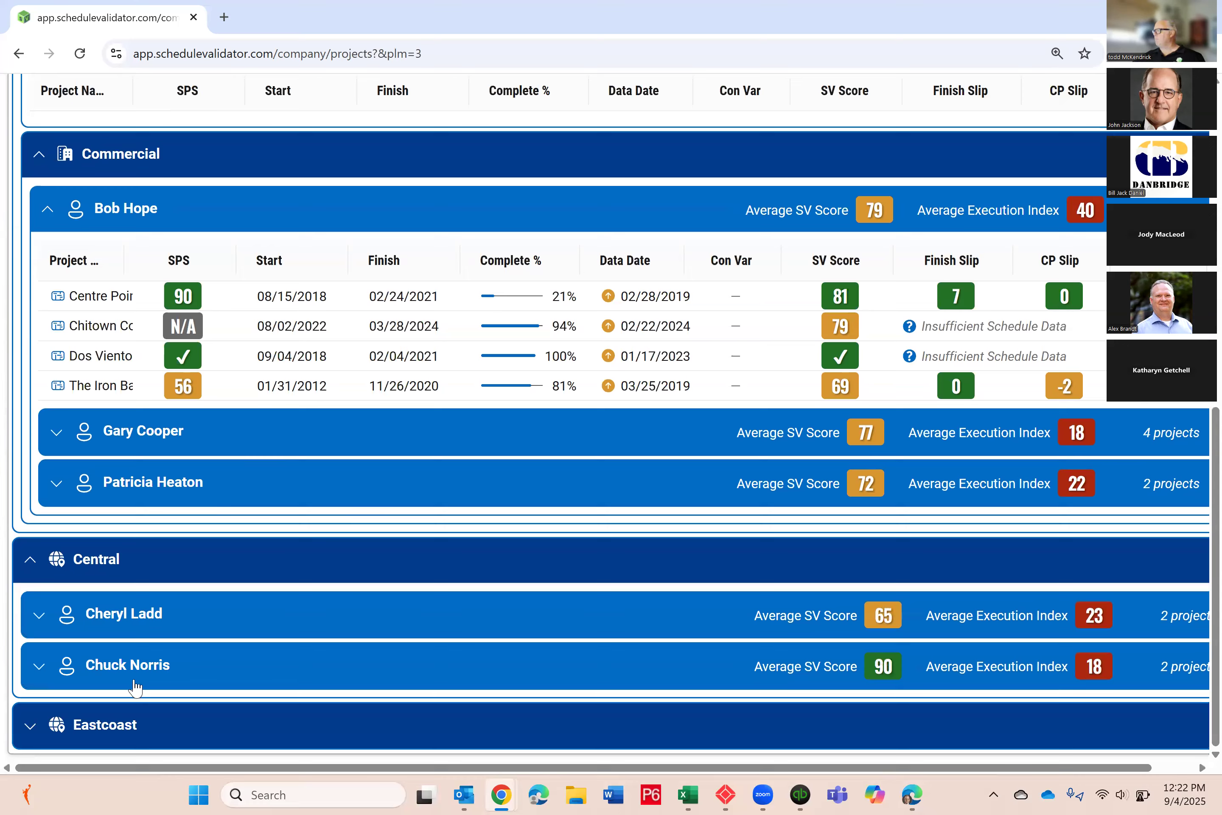
{"action": "left_click", "coordinate": [104, 716]}
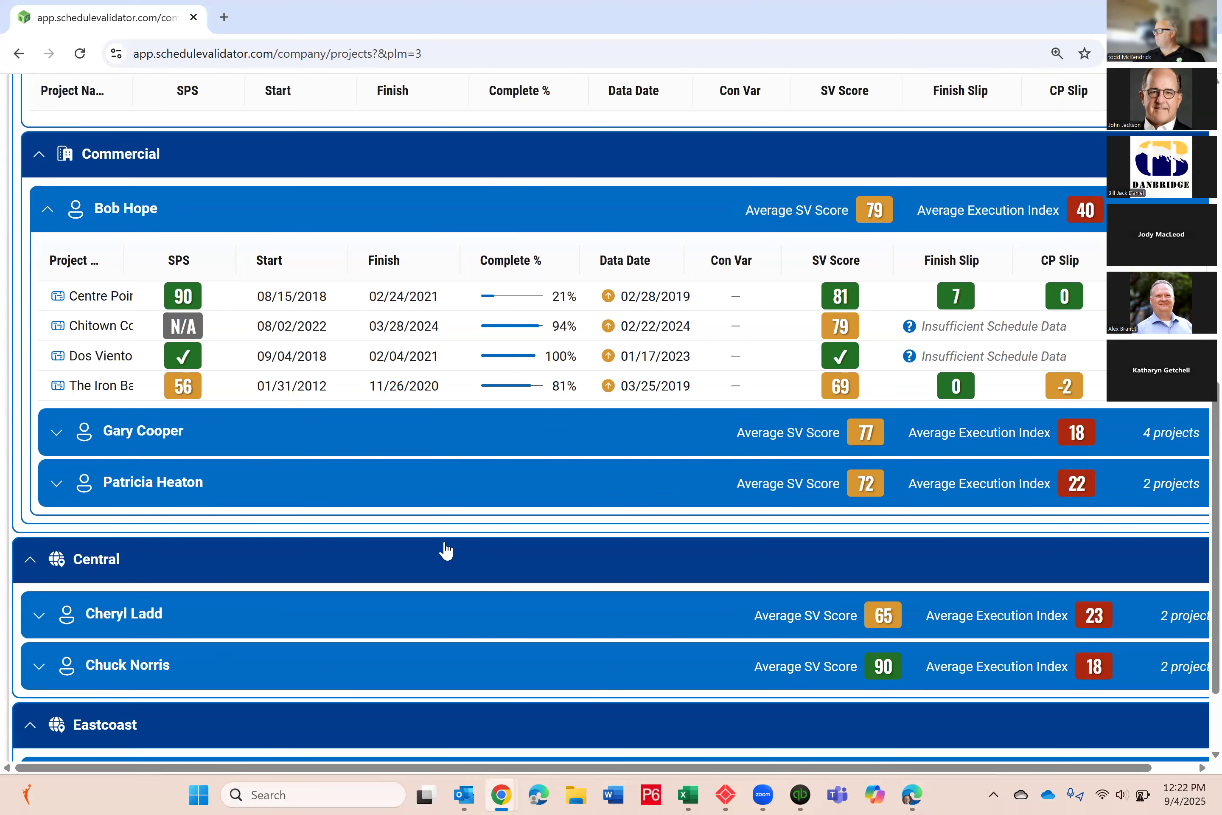
{"action": "scroll", "coordinate": [444, 548], "scroll_direction": "up", "scroll_amount": 15}
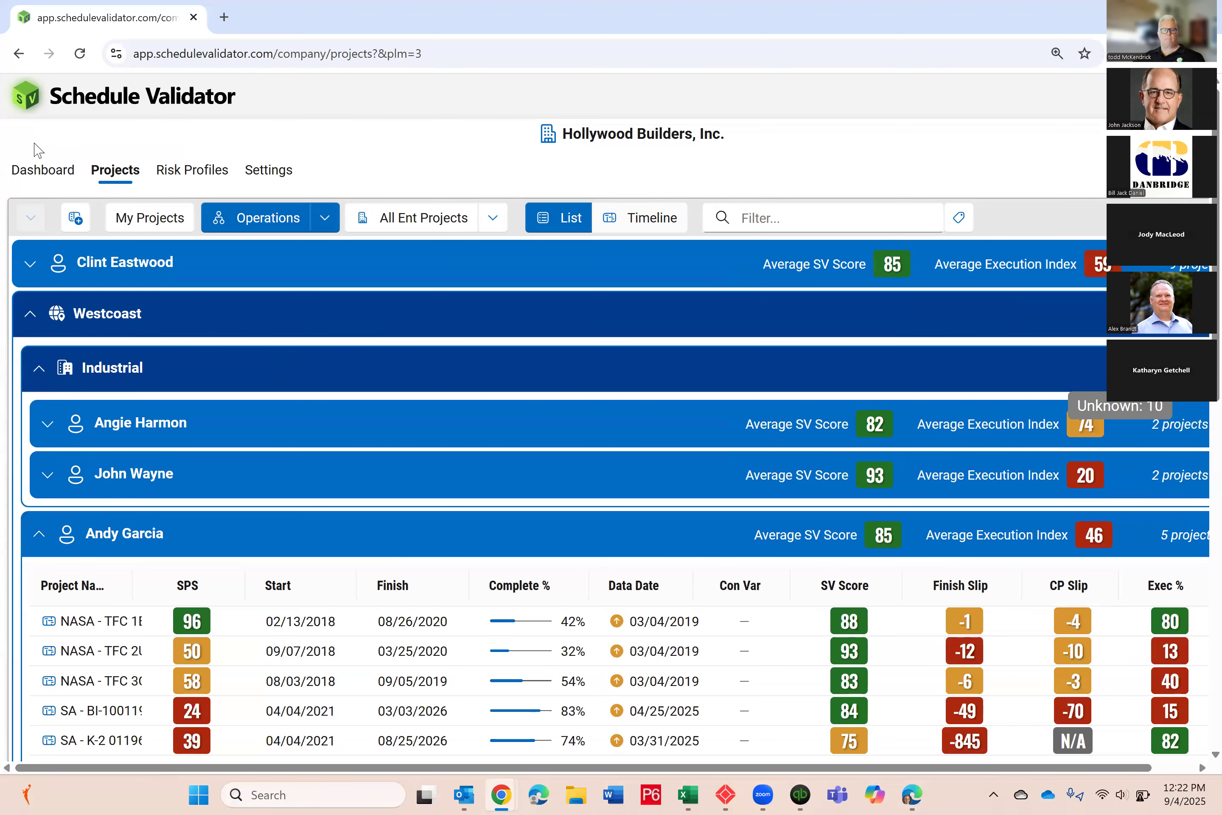
- Examine the Operations statistics, condition summary, projects map and 12-month score charts on the company dashboard
{"action": "left_click", "coordinate": [33, 181]}
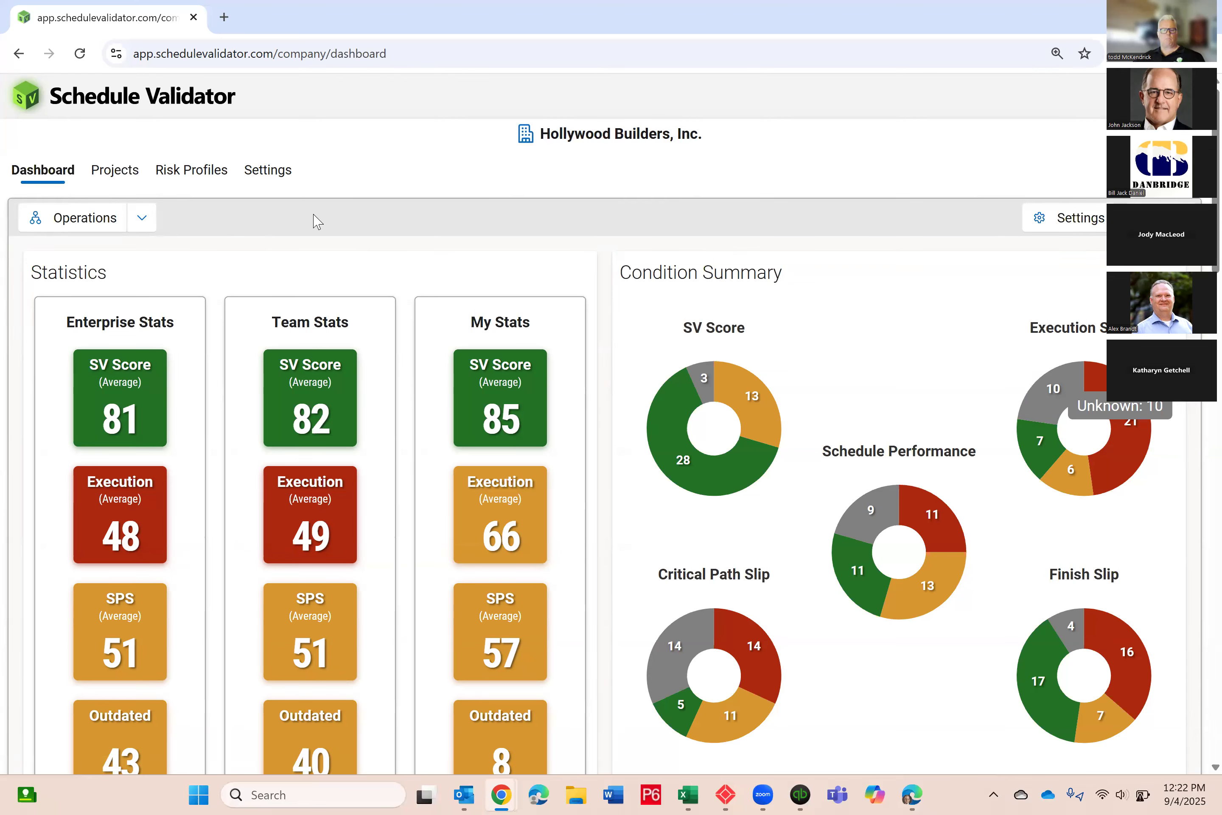
{"action": "scroll", "coordinate": [368, 331], "scroll_direction": "down", "scroll_amount": 1}
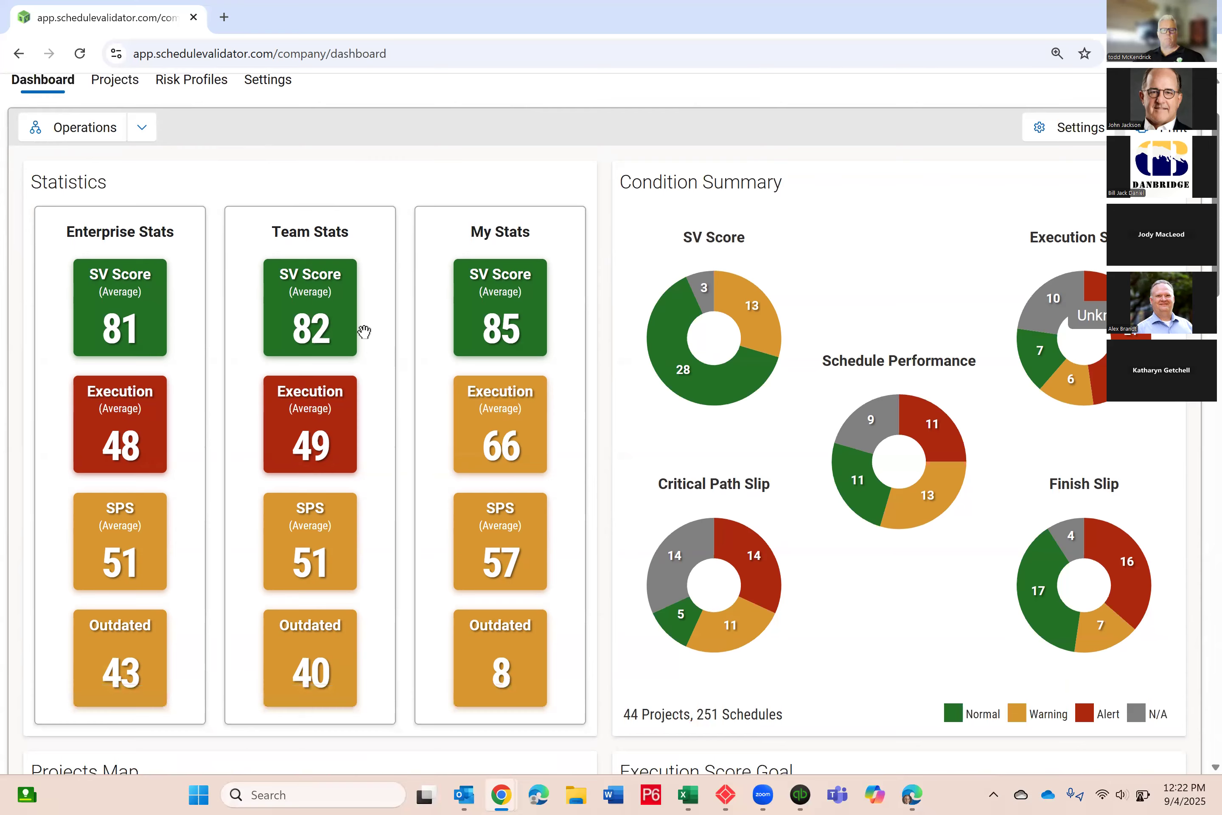
{"action": "scroll", "coordinate": [365, 338], "scroll_direction": "down", "scroll_amount": 15}
{"action": "scroll", "coordinate": [370, 368], "scroll_direction": "down", "scroll_amount": 10}
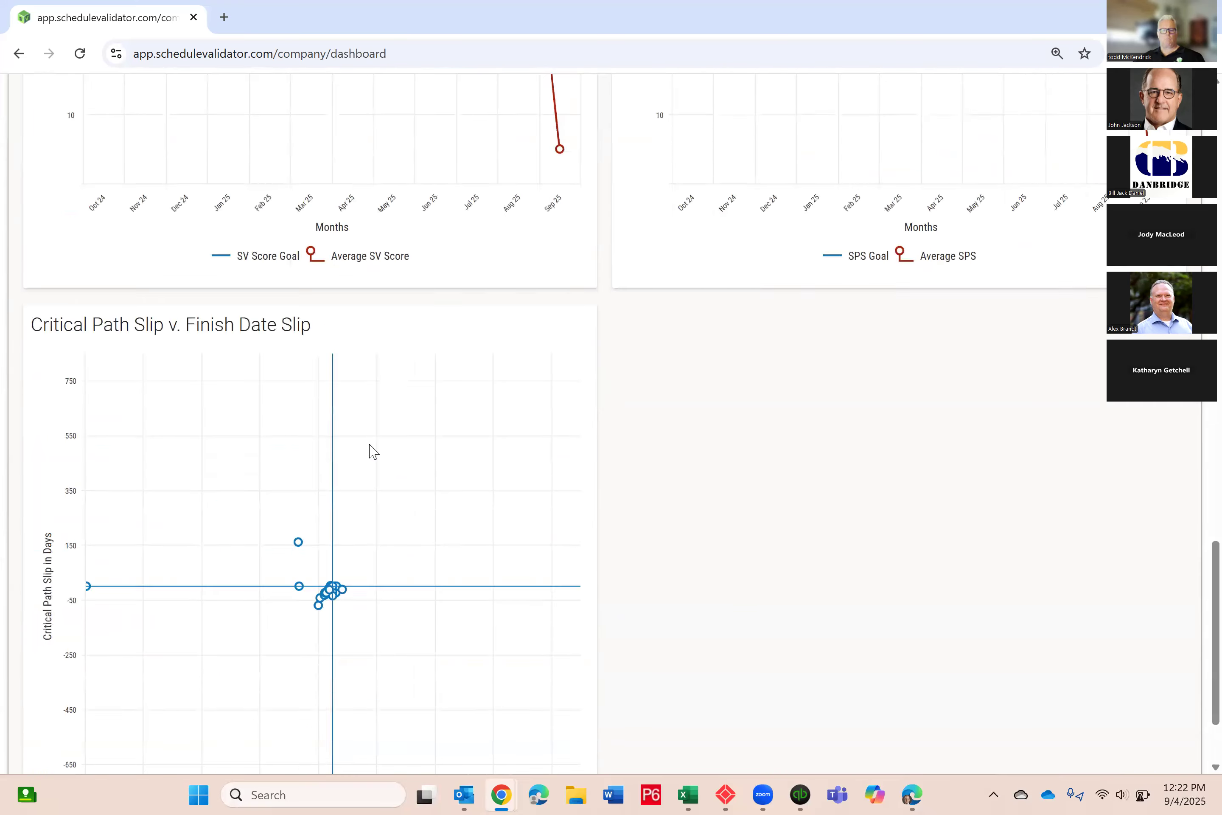
{"action": "scroll", "coordinate": [371, 447], "scroll_direction": "up", "scroll_amount": 9}
{"action": "scroll", "coordinate": [370, 440], "scroll_direction": "up", "scroll_amount": 20}
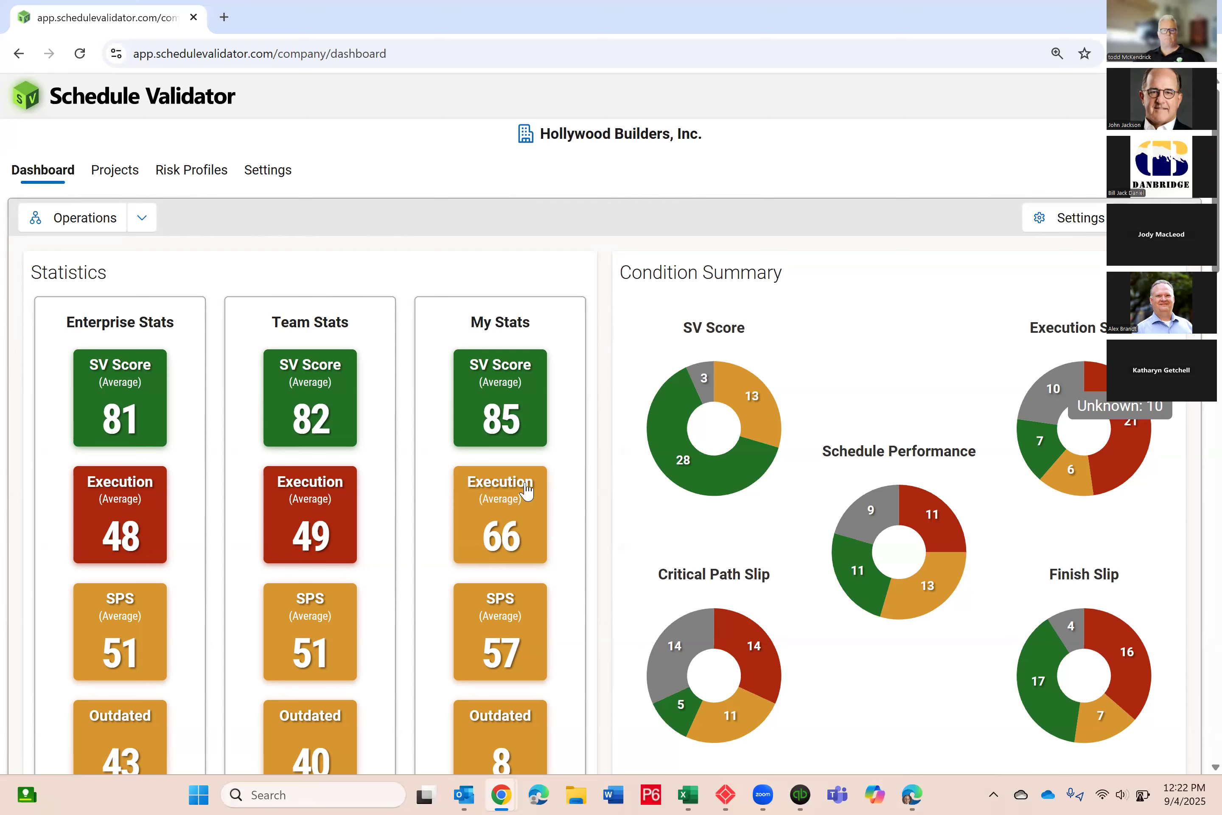
{"action": "scroll", "coordinate": [734, 634], "scroll_direction": "down", "scroll_amount": 5}
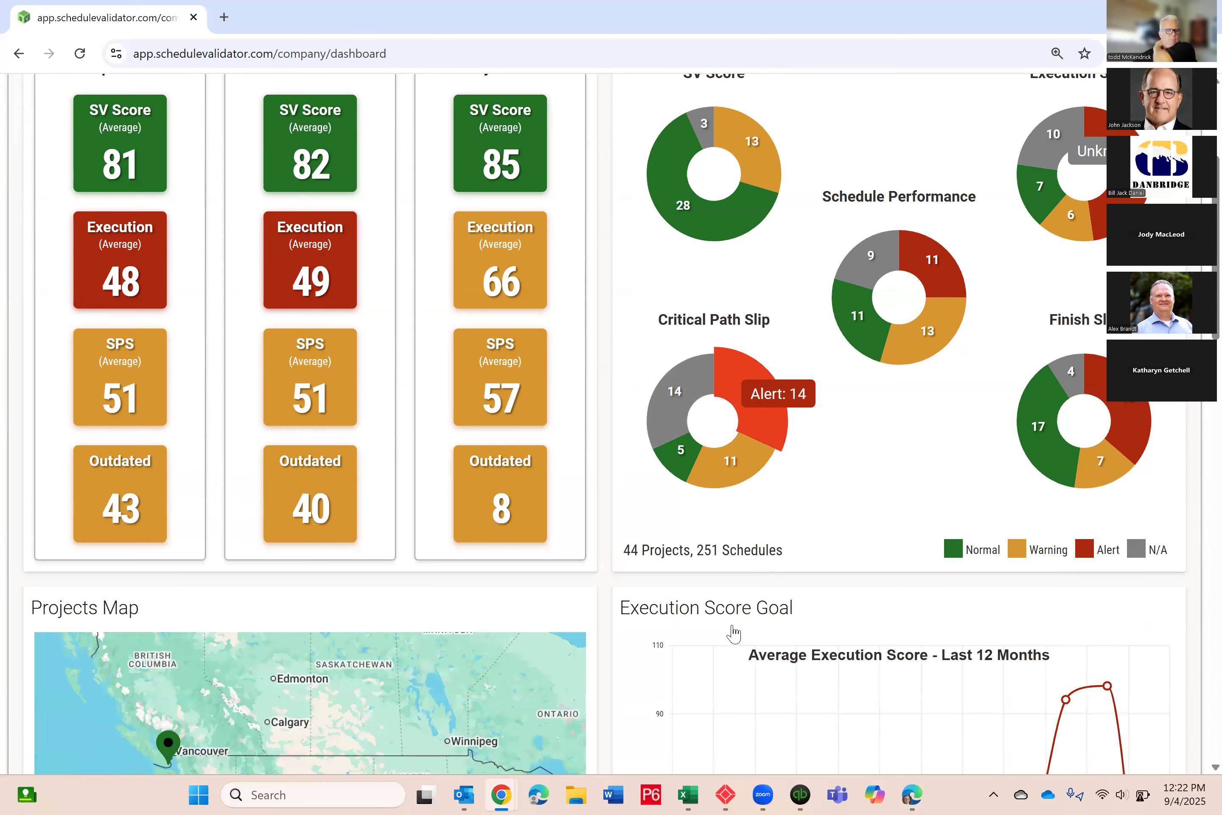
{"action": "scroll", "coordinate": [734, 631], "scroll_direction": "down", "scroll_amount": 3}
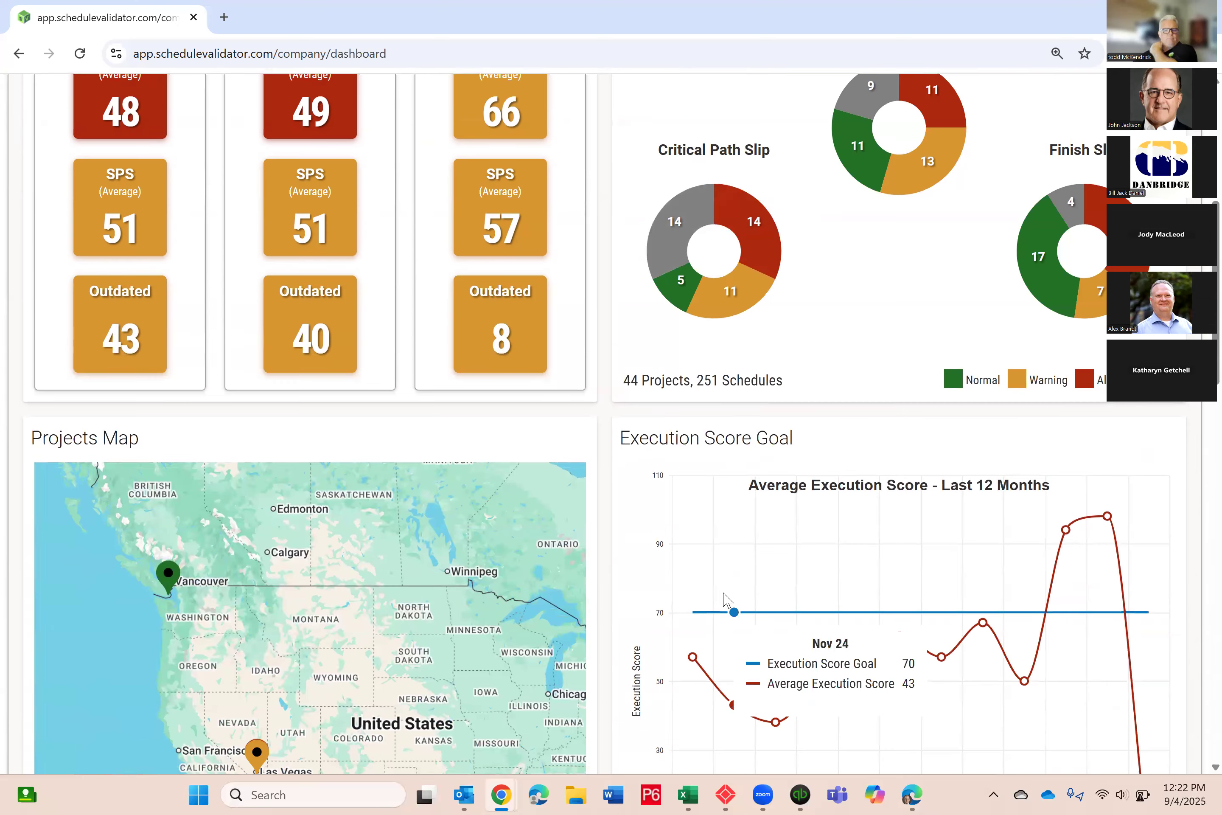
{"action": "scroll", "coordinate": [901, 509], "scroll_direction": "down", "scroll_amount": 6}
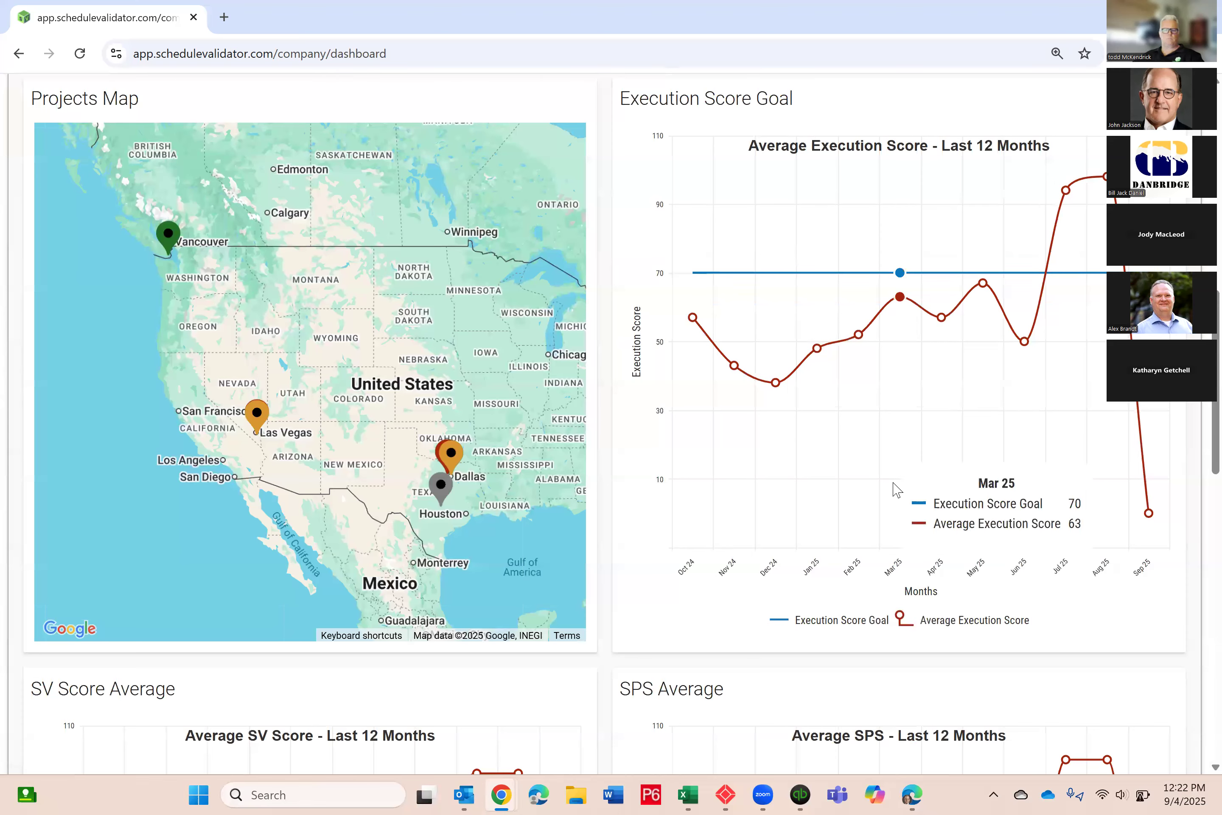
{"action": "scroll", "coordinate": [421, 643], "scroll_direction": "down", "scroll_amount": 6}
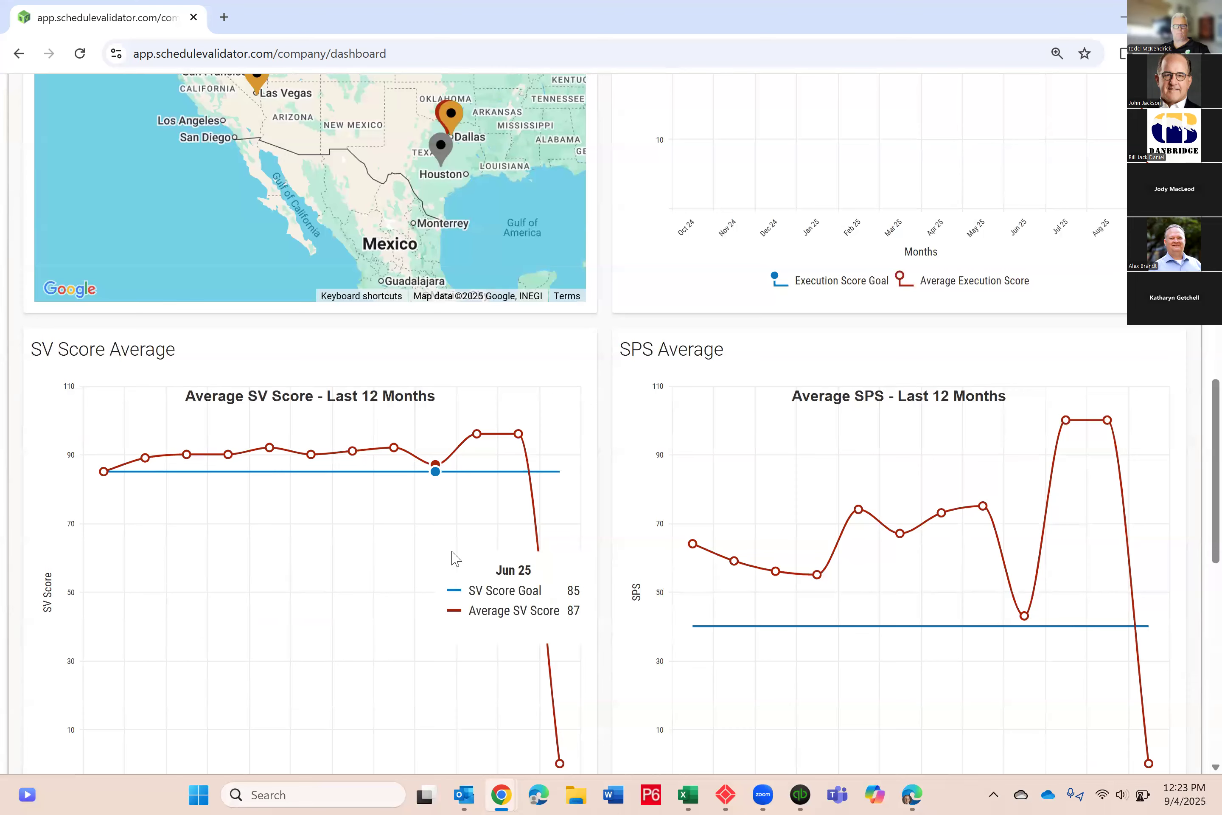
{"action": "scroll", "coordinate": [809, 673], "scroll_direction": "up", "scroll_amount": 1}
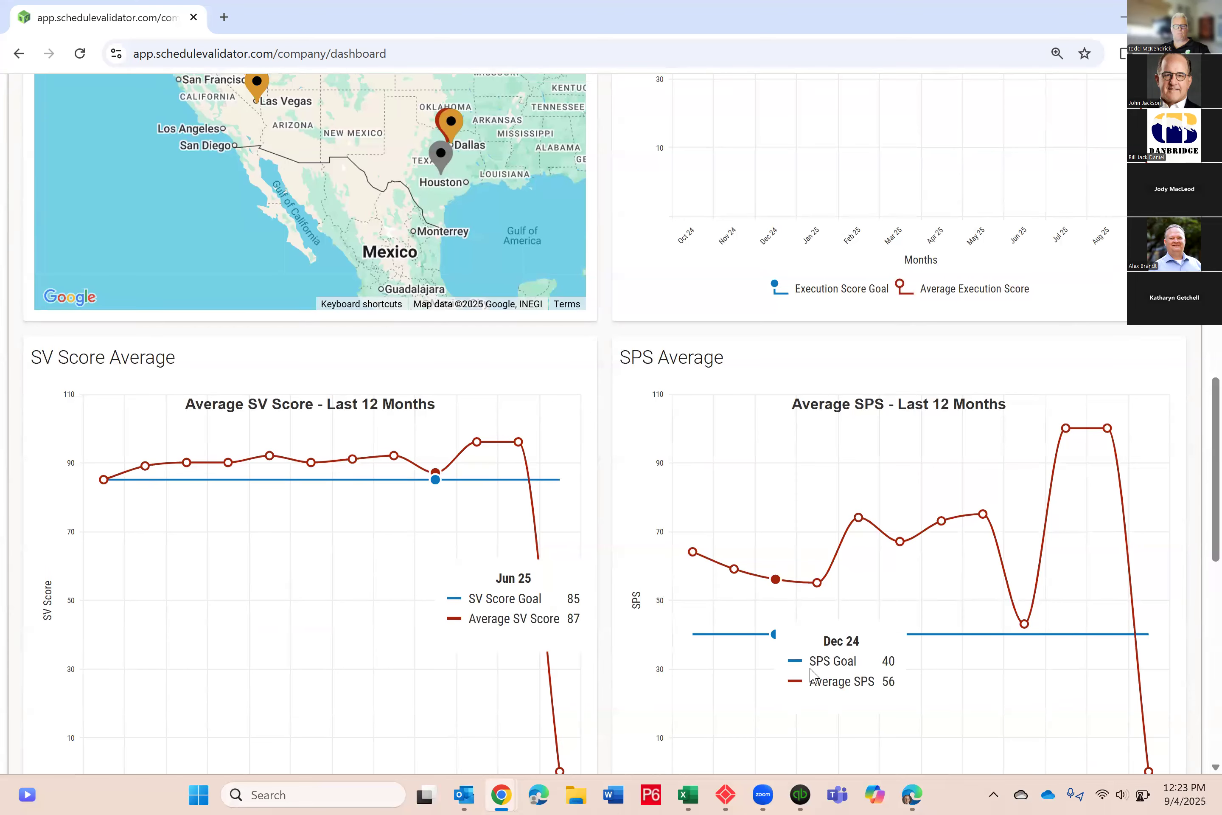
{"action": "scroll", "coordinate": [810, 673], "scroll_direction": "up", "scroll_amount": 10}
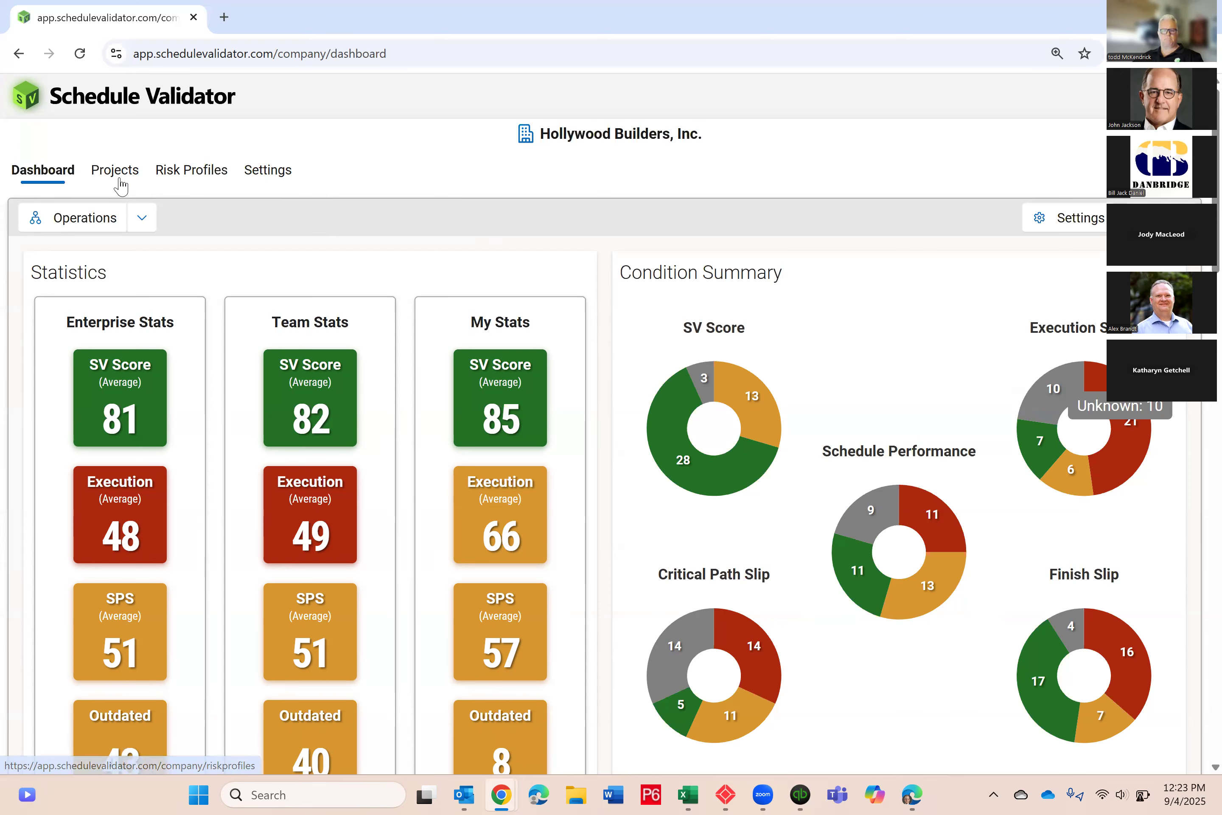
- Go back to the company's full project list and check the scope choices for all enterprise projects
{"action": "left_click", "coordinate": [117, 175]}
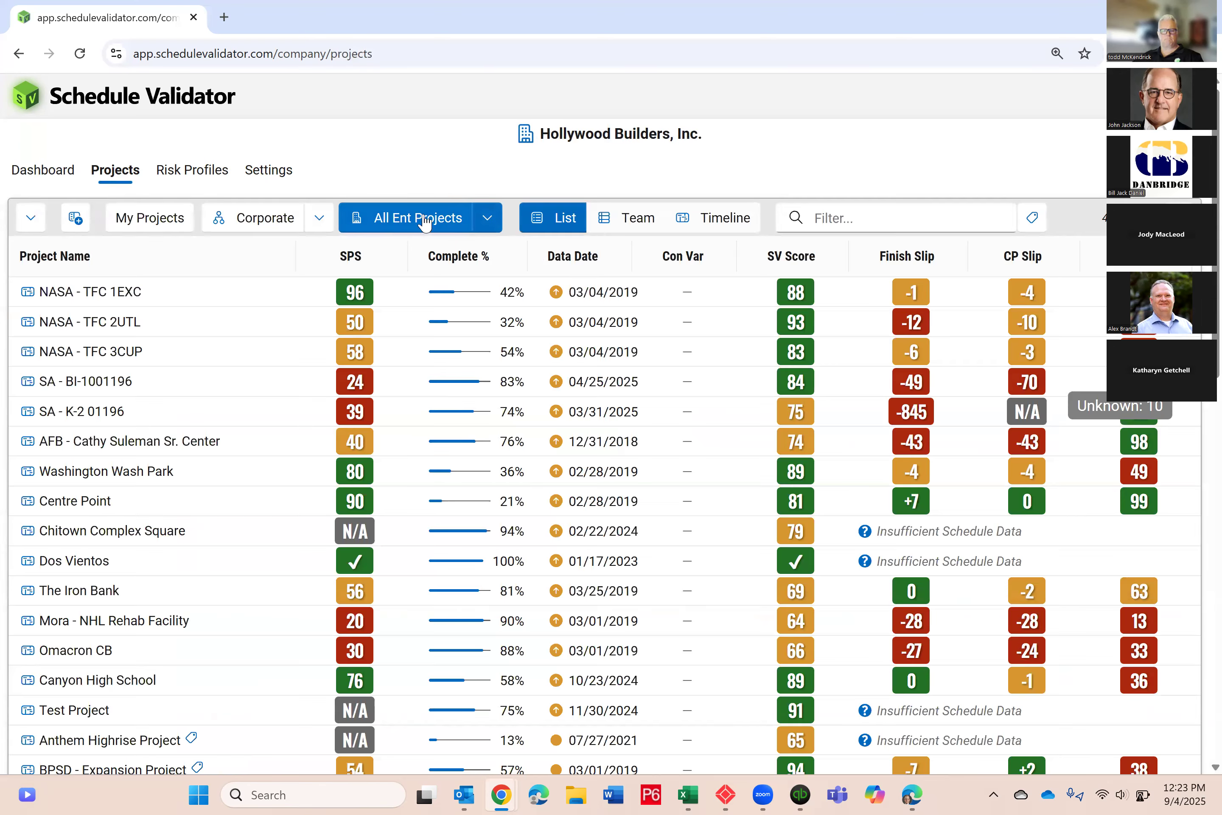
{"action": "left_click", "coordinate": [489, 219]}
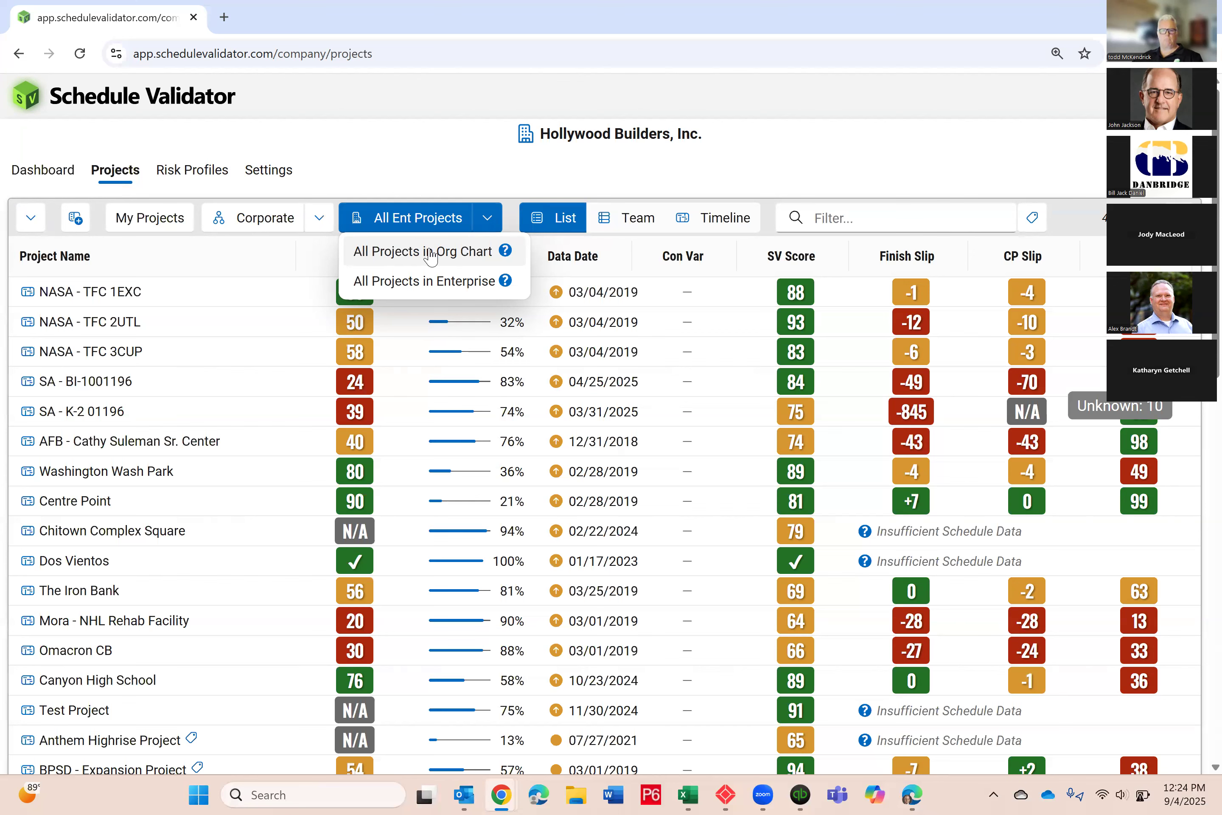
{"action": "left_click", "coordinate": [385, 182]}
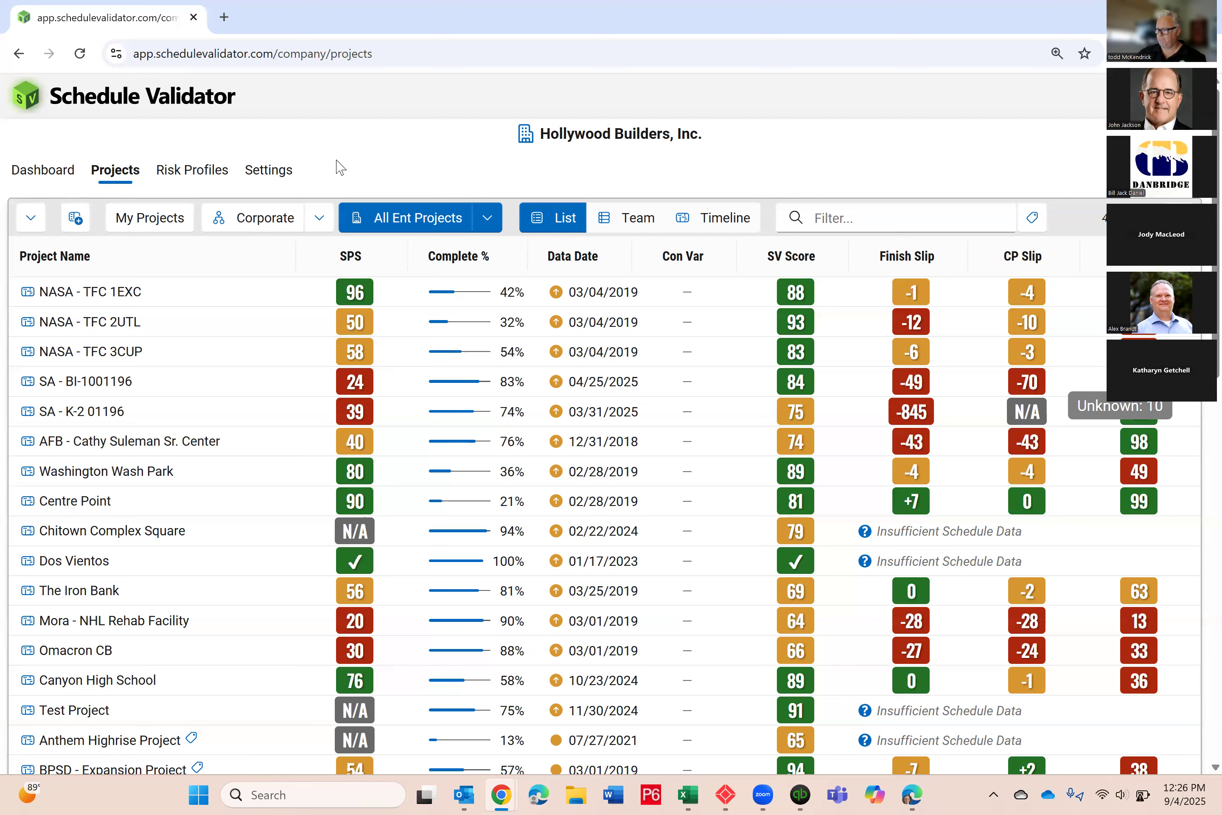
- Open the NASA - TFC 1EXC project and view the diagnostics report of its Revised February 2019 Update schedule
{"action": "left_click", "coordinate": [72, 300]}
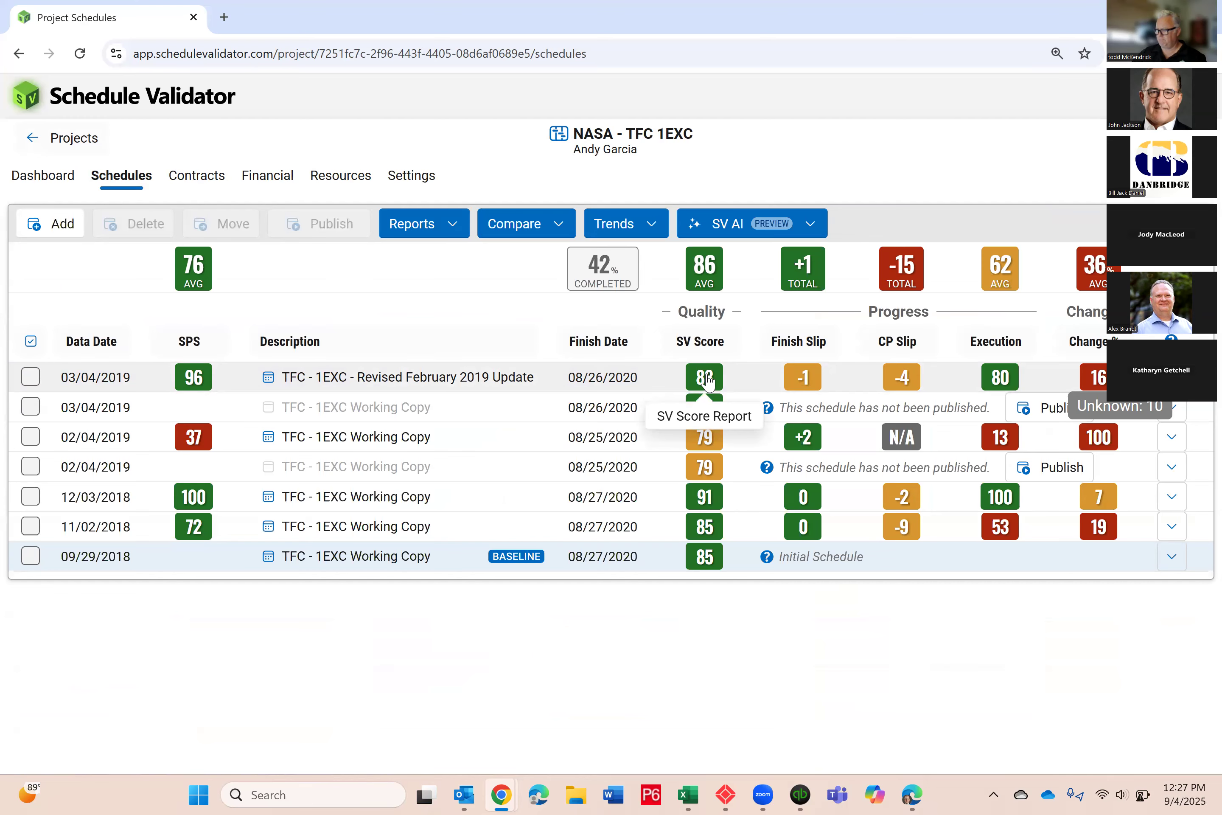
{"action": "left_click", "coordinate": [356, 385]}
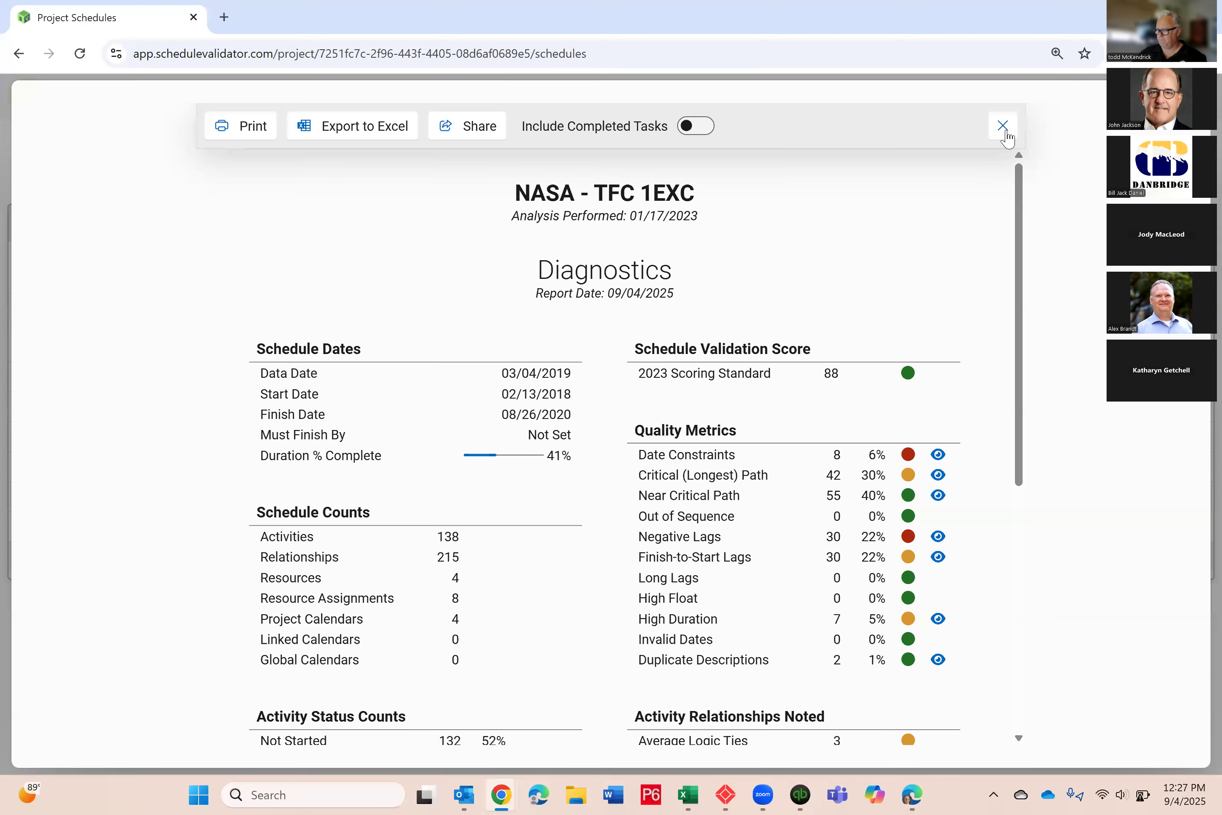
- Check the filter choices in the company's project list, clear the filter and return to the NASA - TFC 1EXC schedules
{"action": "key", "text": "Escape"}
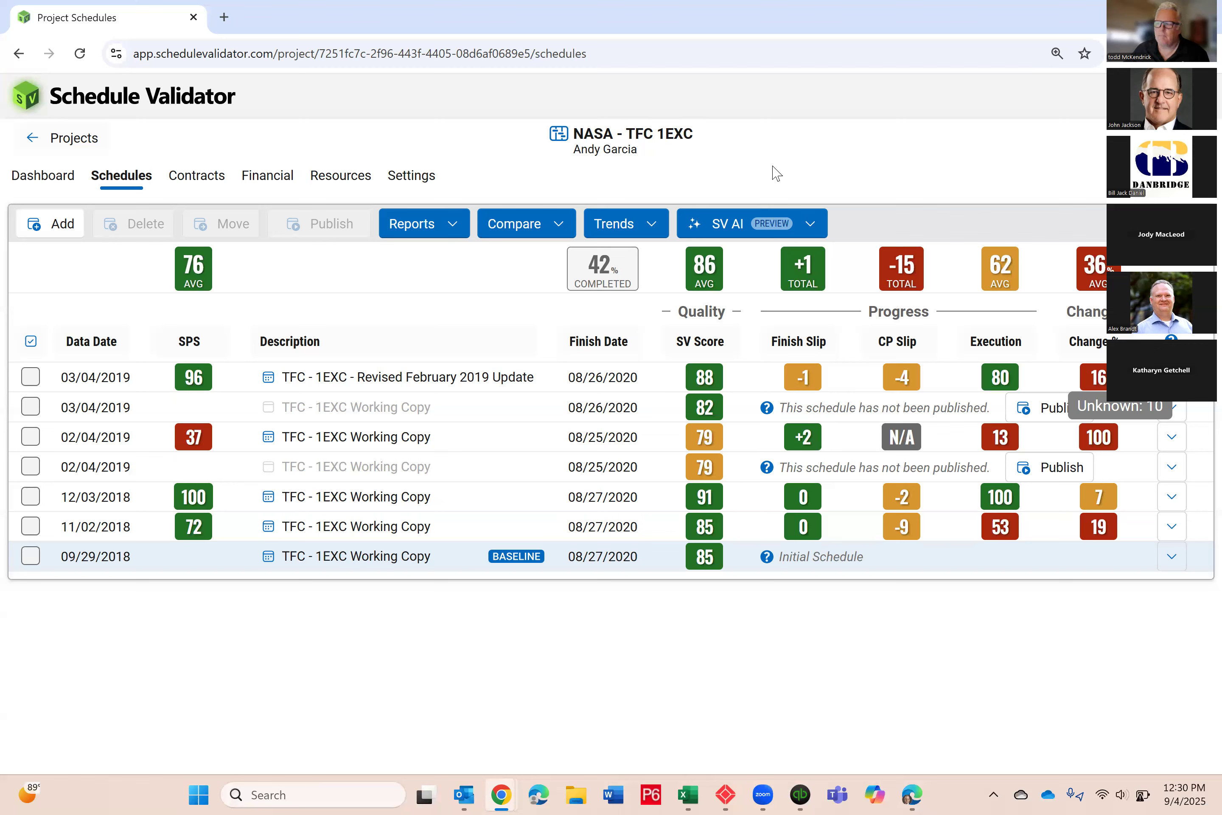
{"action": "left_click", "coordinate": [73, 138]}
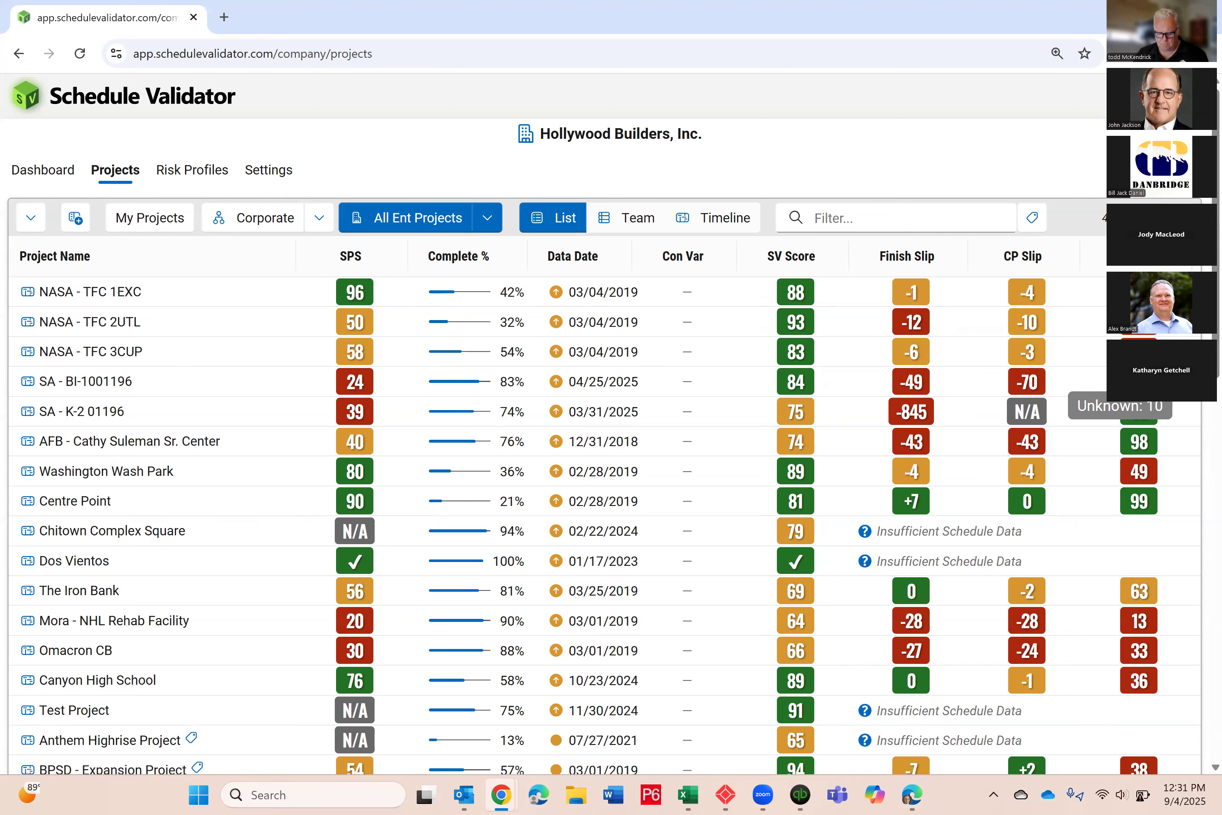
{"action": "left_click", "coordinate": [1179, 218]}
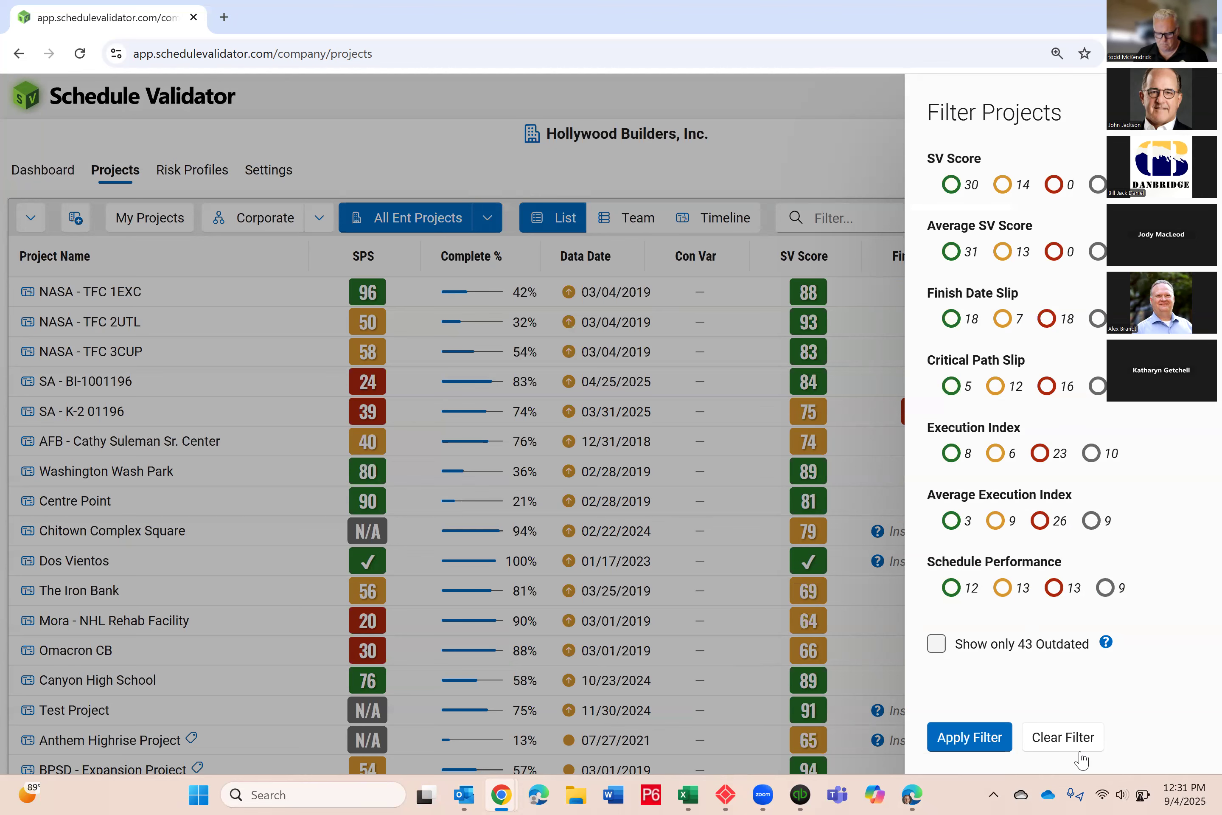
{"action": "left_click", "coordinate": [1063, 738]}
{"action": "left_click", "coordinate": [211, 436]}
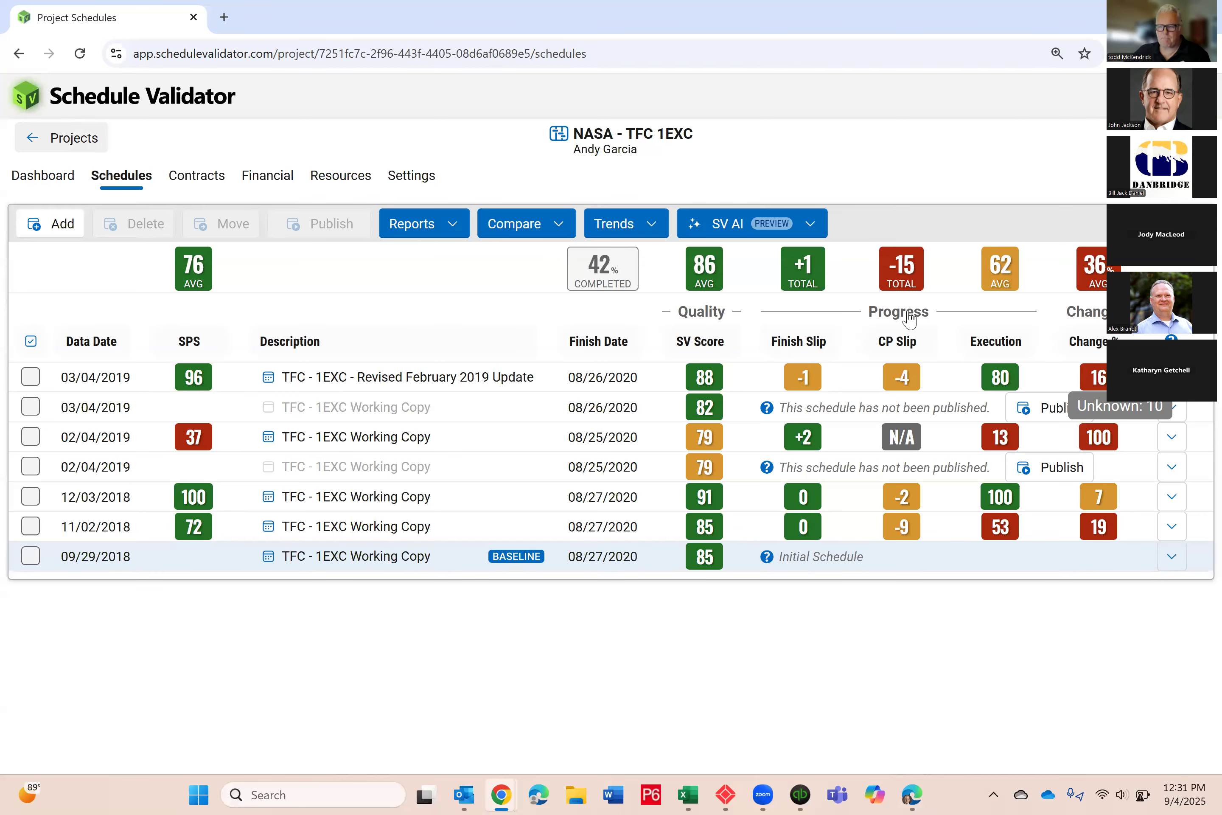
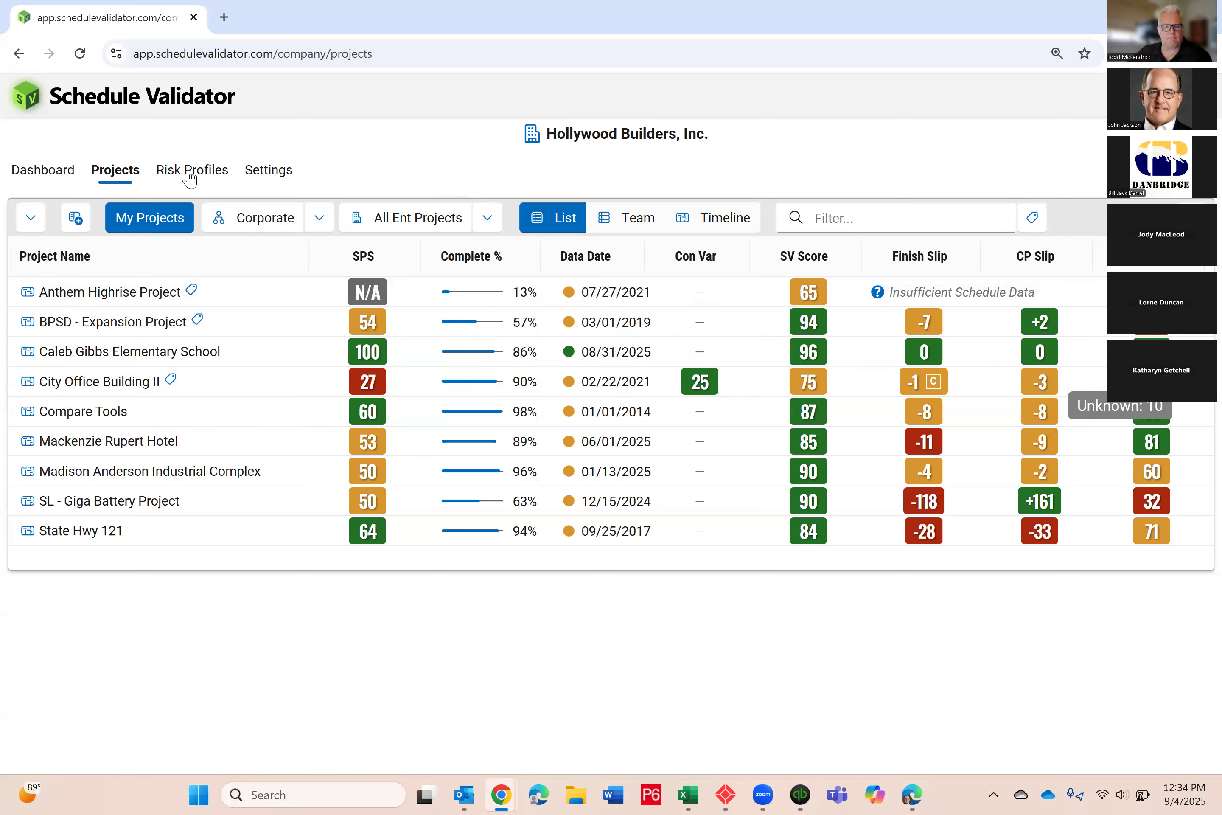
- Open the Caleb Gibbs Elementary School project and examine a schedule's task comparison report through to its Unplanned Tasks section
{"action": "left_click", "coordinate": [74, 356]}
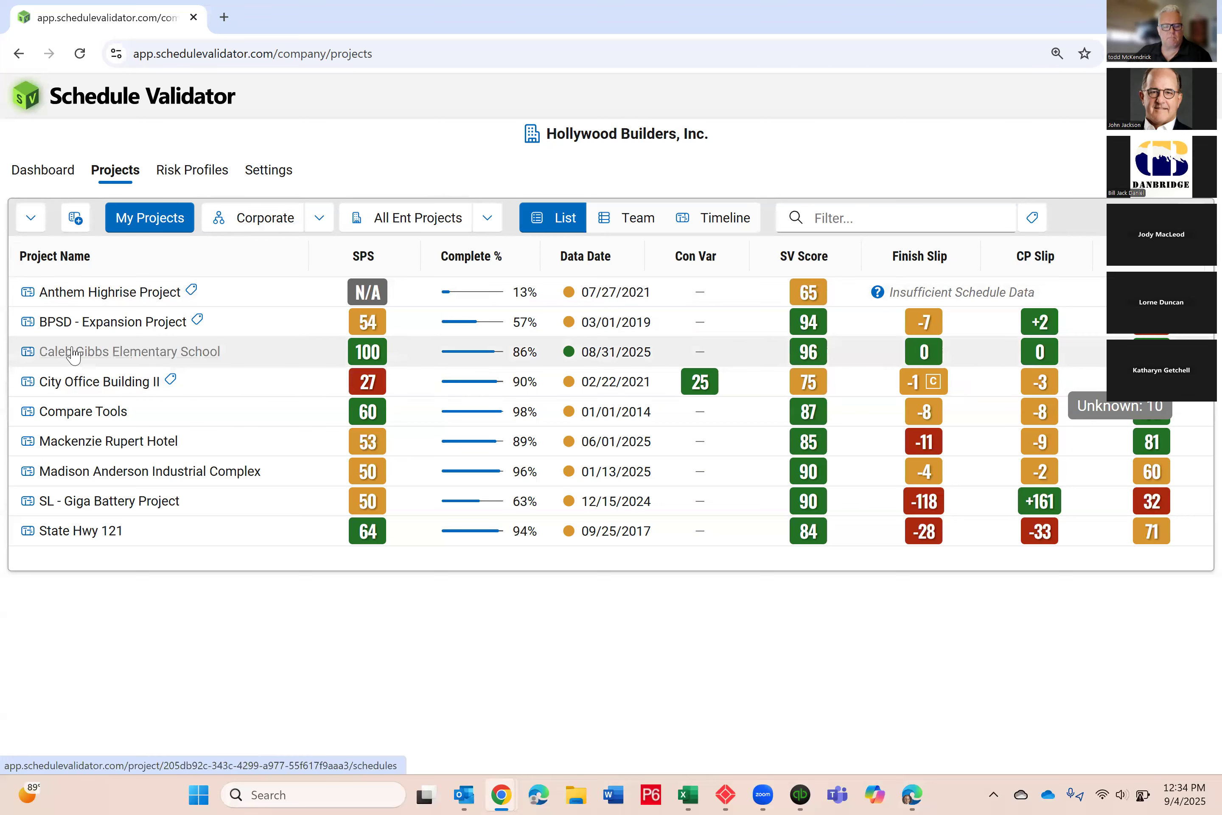
{"action": "left_click", "coordinate": [793, 455]}
{"action": "scroll", "coordinate": [793, 455], "scroll_direction": "down", "scroll_amount": 10}
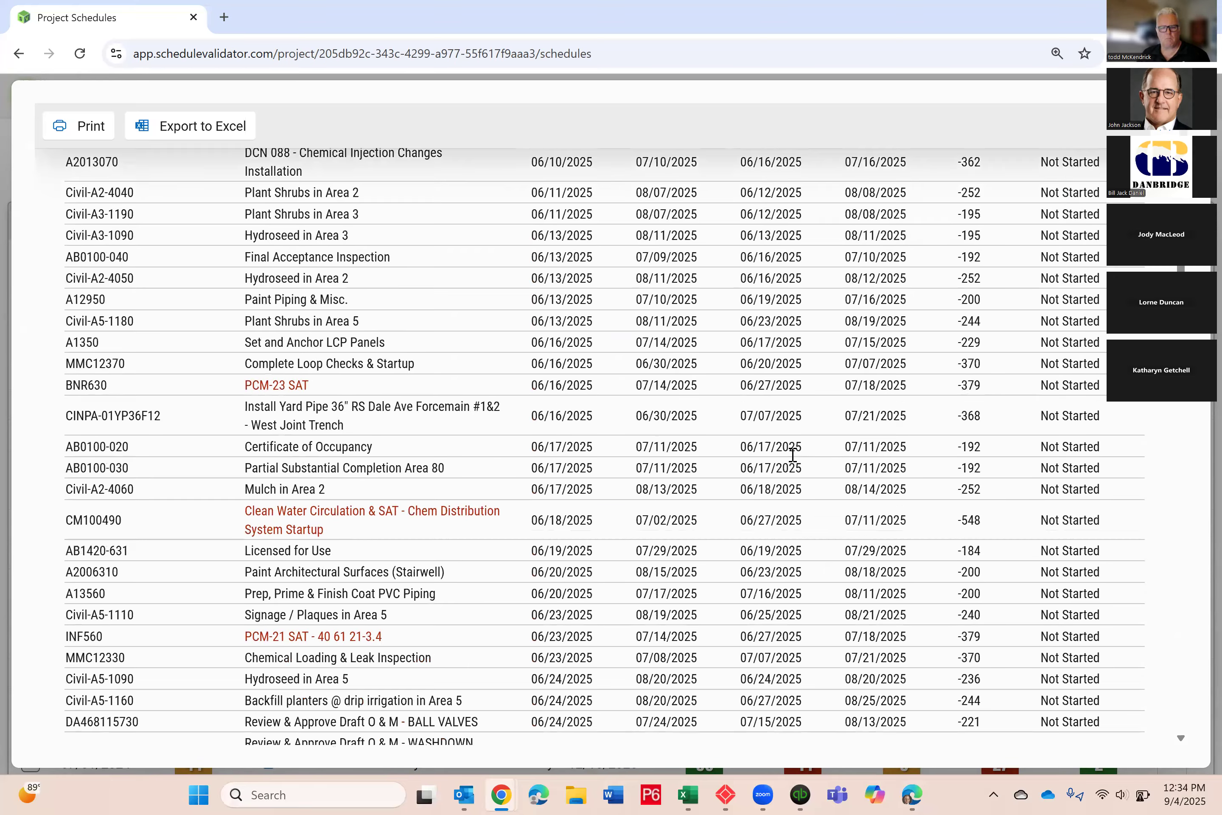
{"action": "scroll", "coordinate": [793, 455], "scroll_direction": "down", "scroll_amount": 15}
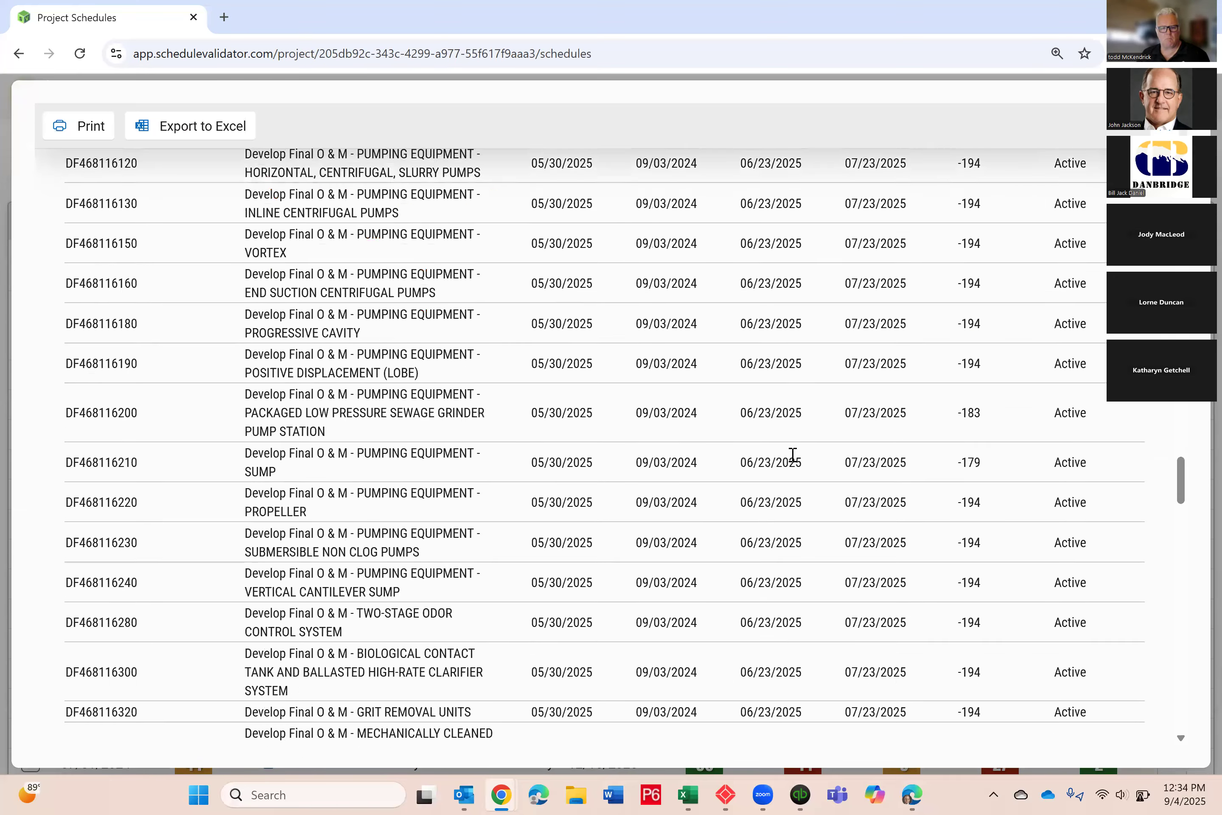
{"action": "scroll", "coordinate": [792, 455], "scroll_direction": "down", "scroll_amount": 7}
{"action": "scroll", "coordinate": [793, 455], "scroll_direction": "down", "scroll_amount": 9}
{"action": "scroll", "coordinate": [793, 455], "scroll_direction": "down", "scroll_amount": 20}
{"action": "left_click_drag", "start_coordinate": [65, 575], "coordinate": [200, 577]}
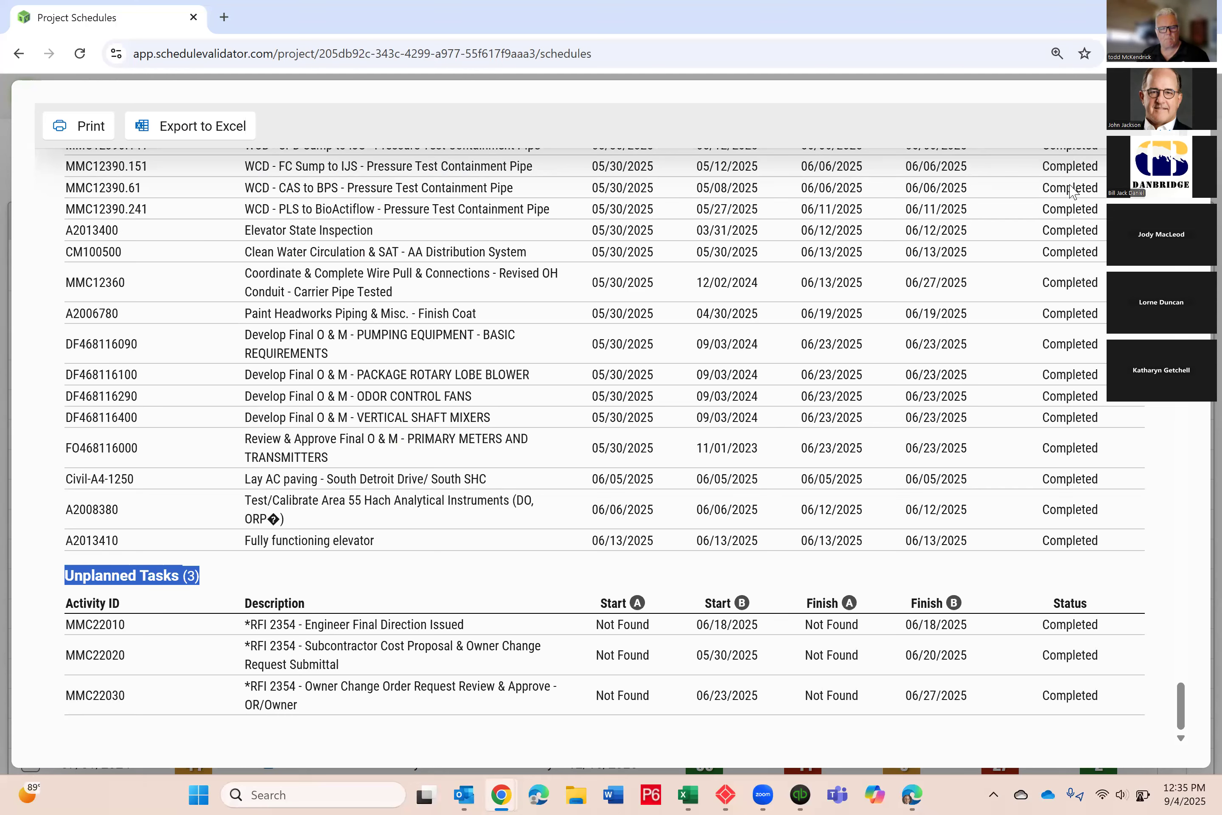
{"action": "key", "text": "Escape"}
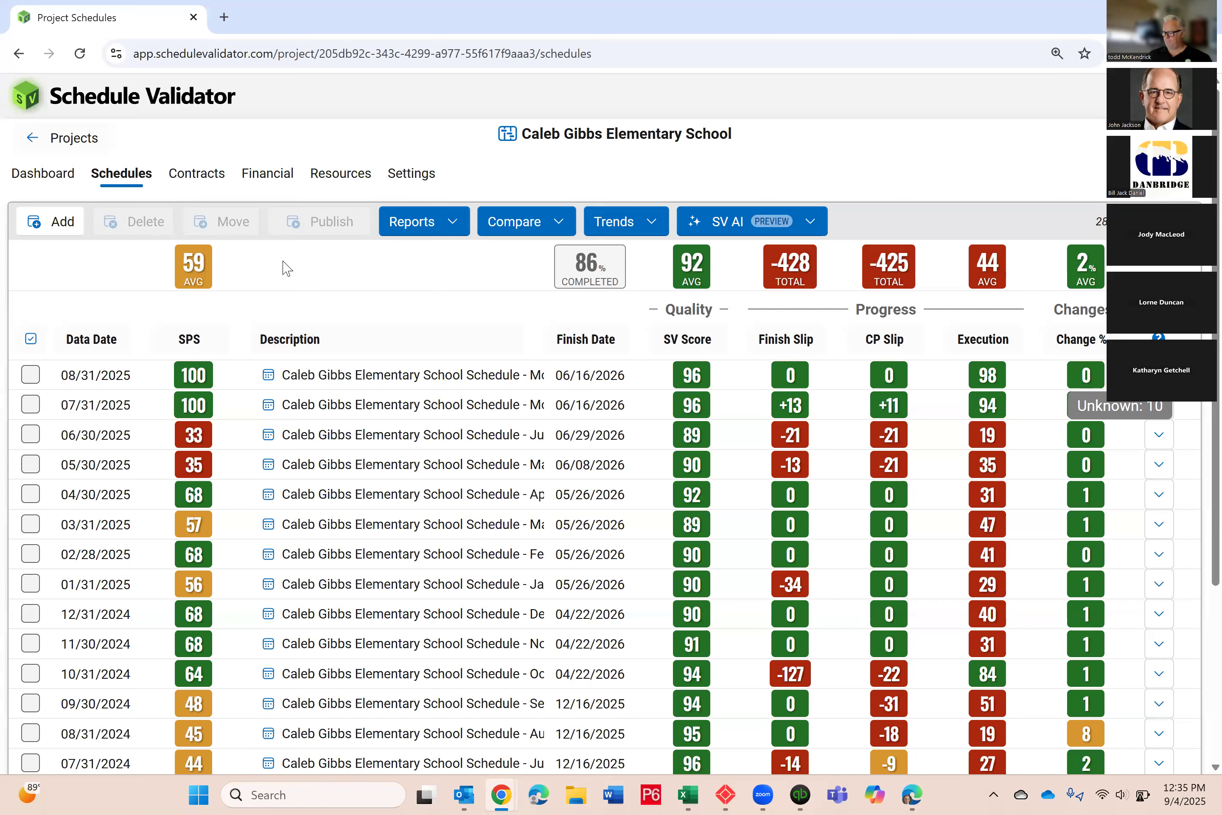
- View the Resources page of the Caleb Gibbs Elementary School project
{"action": "left_click", "coordinate": [327, 181]}
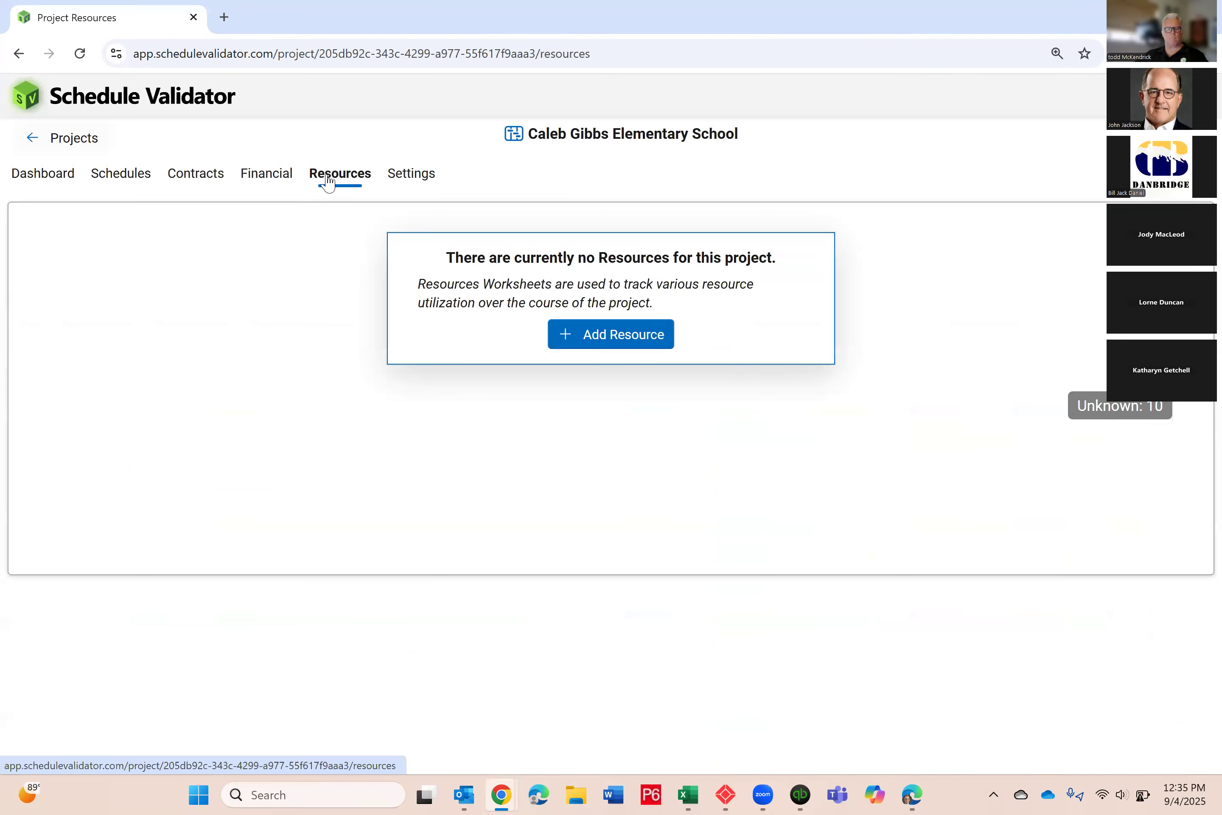